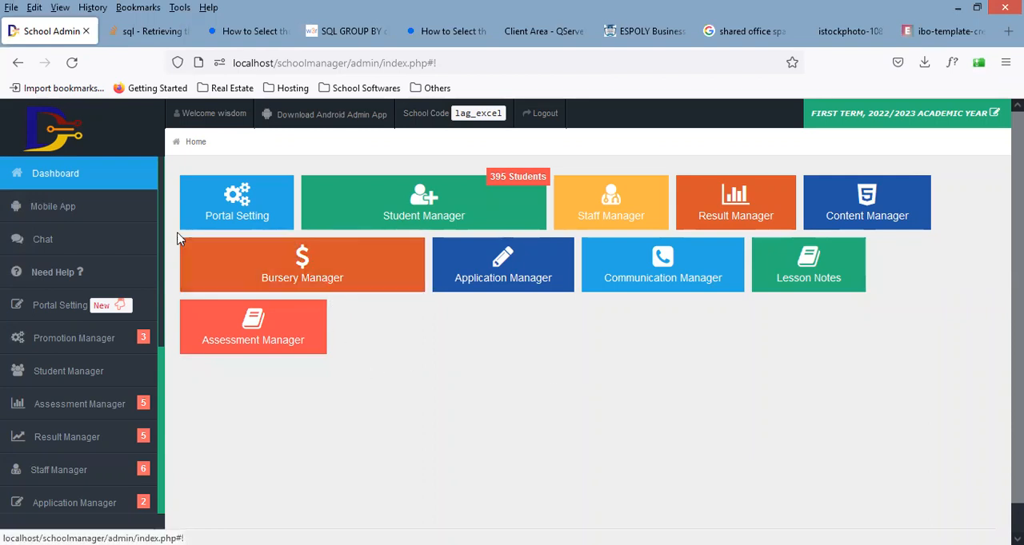
# Step: Open the Product Category page under the Product Manager of the Inventory Control module
pyautogui.scroll(-5, 171, 299)
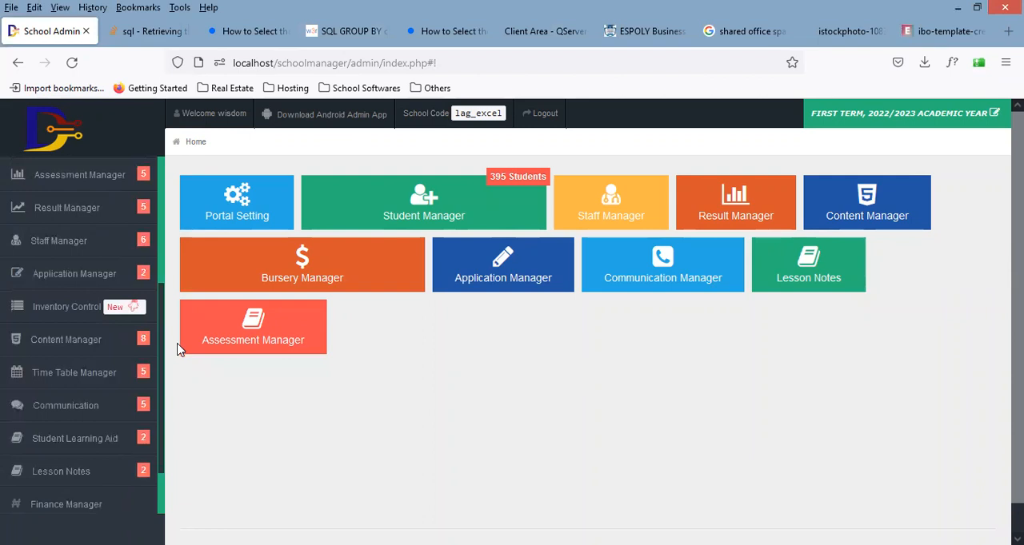
pyautogui.scroll(3, 179, 338)
pyautogui.scroll(3, 189, 256)
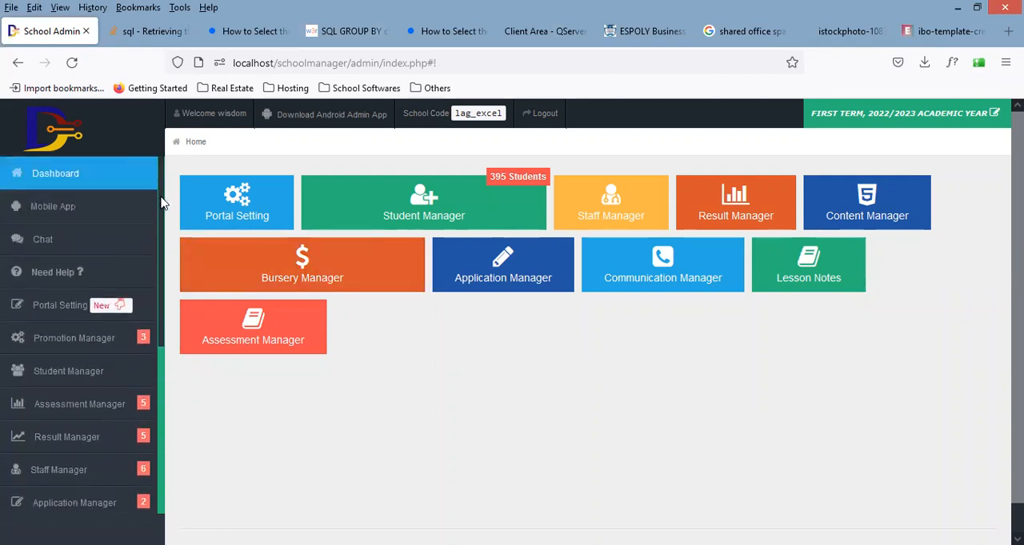
pyautogui.scroll(-4, 160, 199)
pyautogui.scroll(-3, 171, 281)
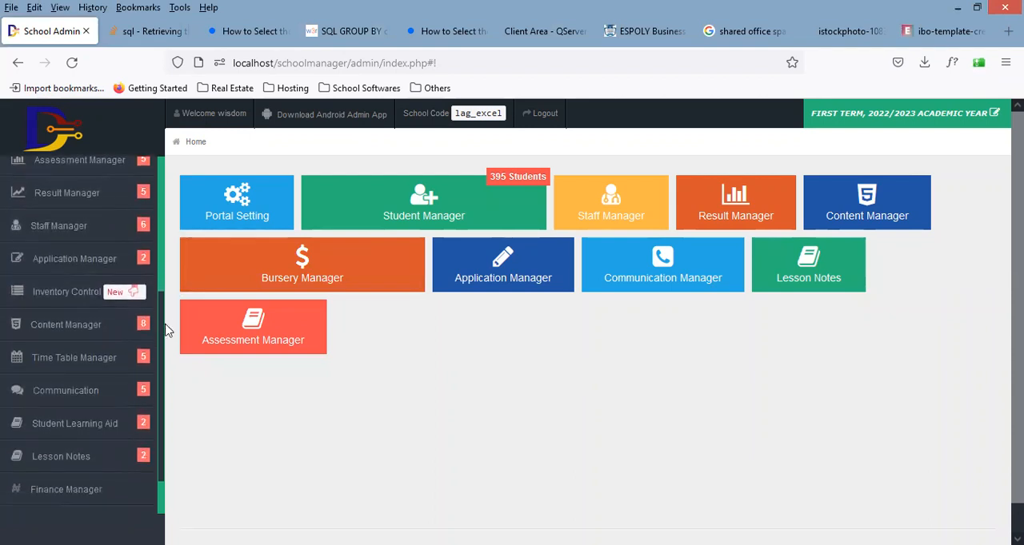
pyautogui.click(77, 291)
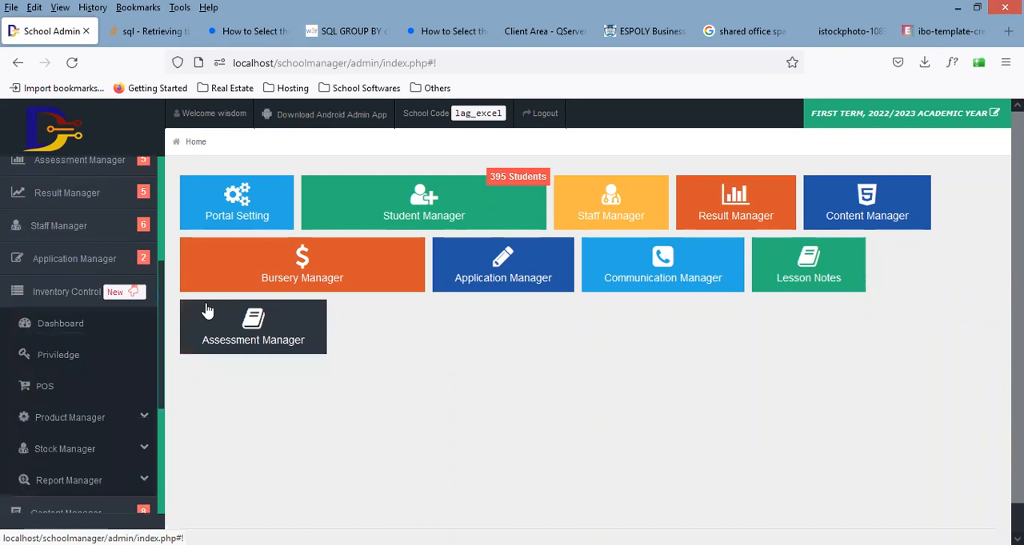
pyautogui.scroll(-3, 163, 343)
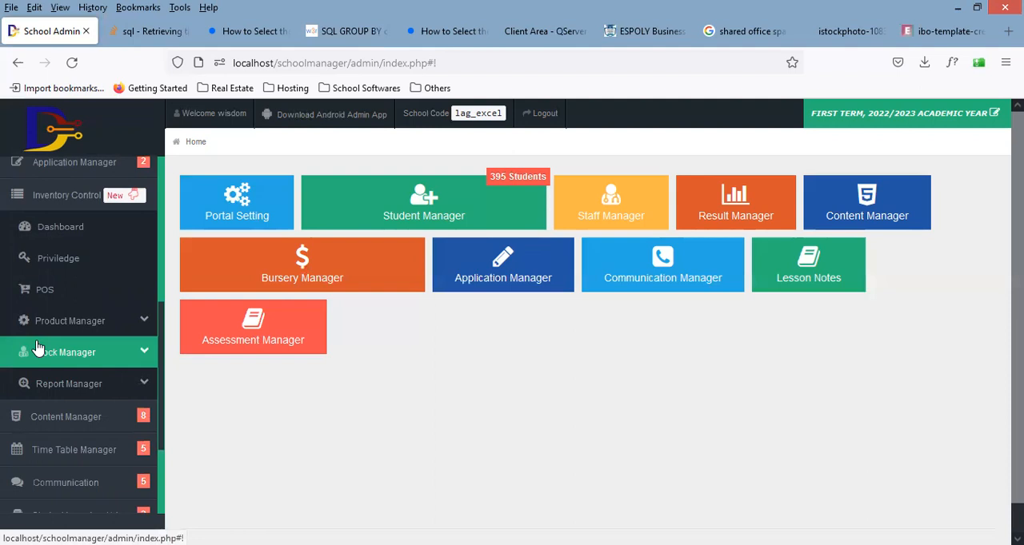
pyautogui.click(87, 327)
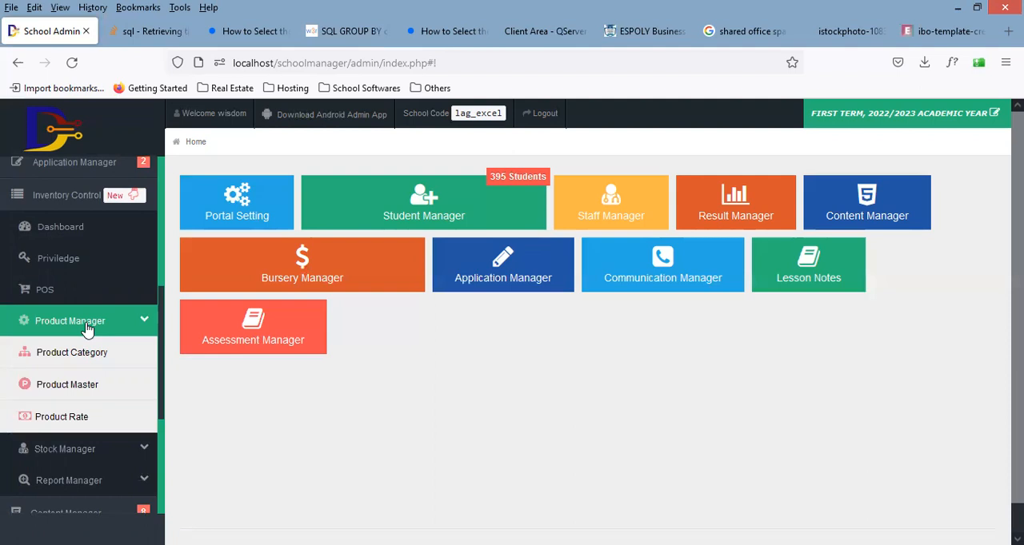
pyautogui.click(102, 359)
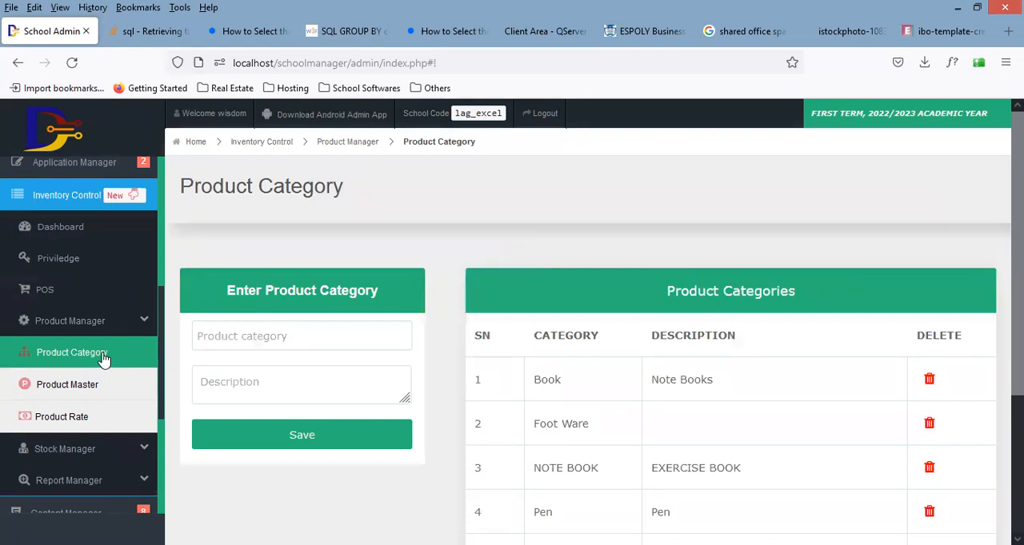
# Step: Add a product category named WRITING MATERIAL without a description and save it
pyautogui.scroll(-3, 512, 320)
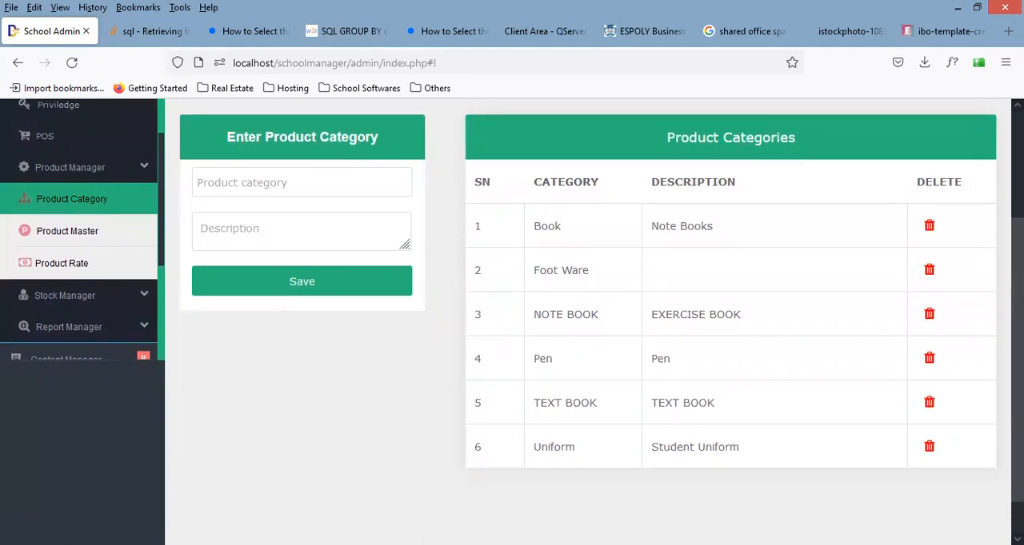
pyautogui.scroll(1, 512, 320)
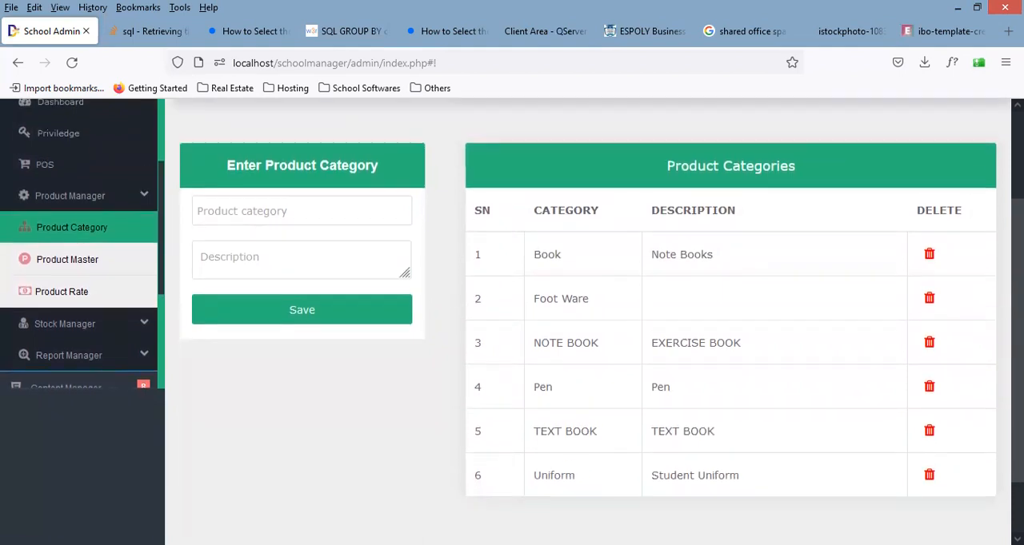
pyautogui.click(314, 217)
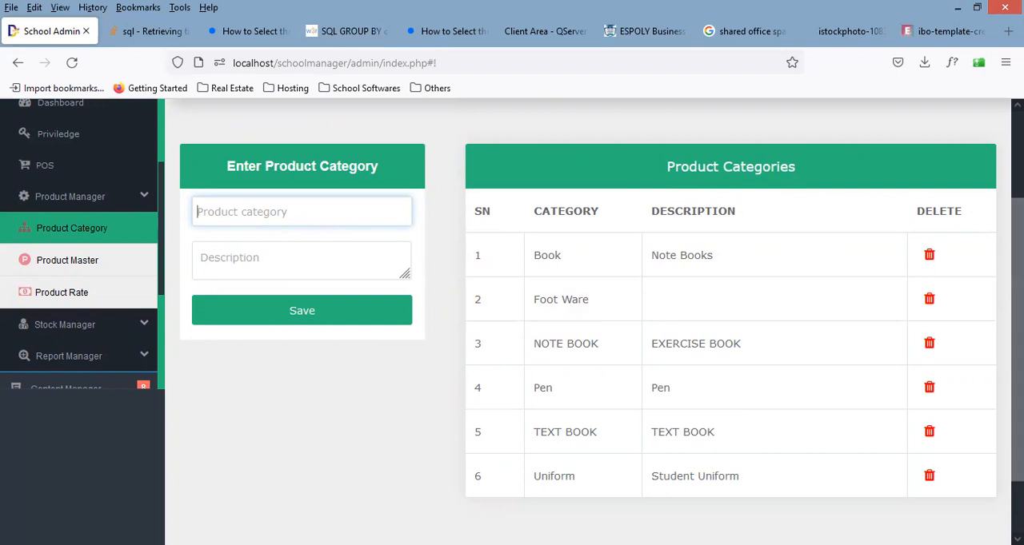
pyautogui.scroll(-1, 786, 312)
pyautogui.scroll(1, 538, 307)
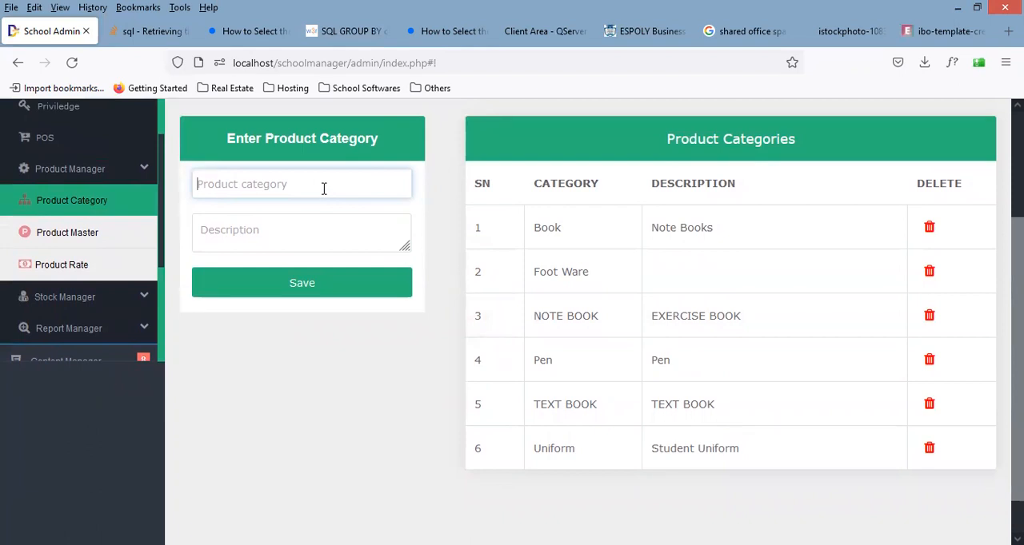
pyautogui.write('WR')
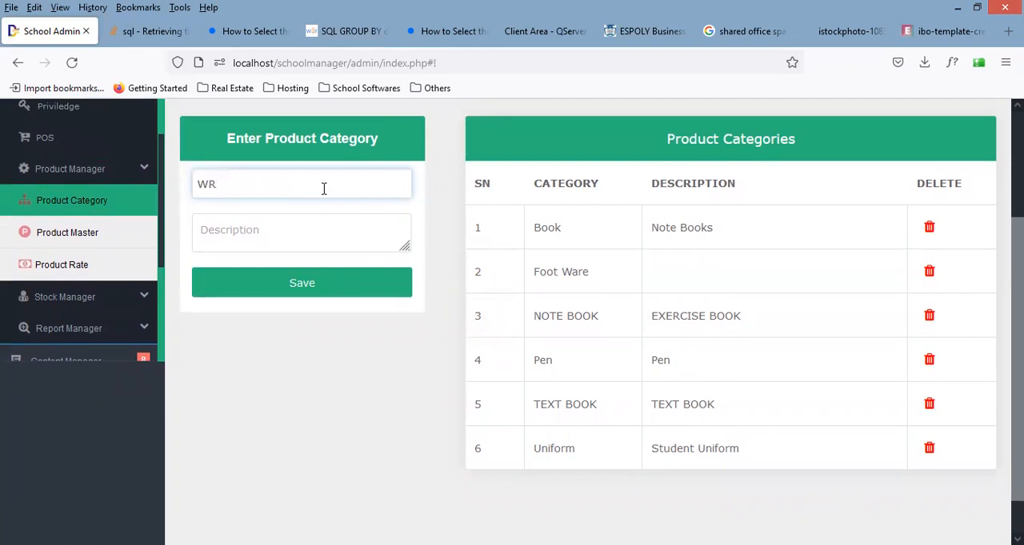
pyautogui.write('ITING MATERIAL')
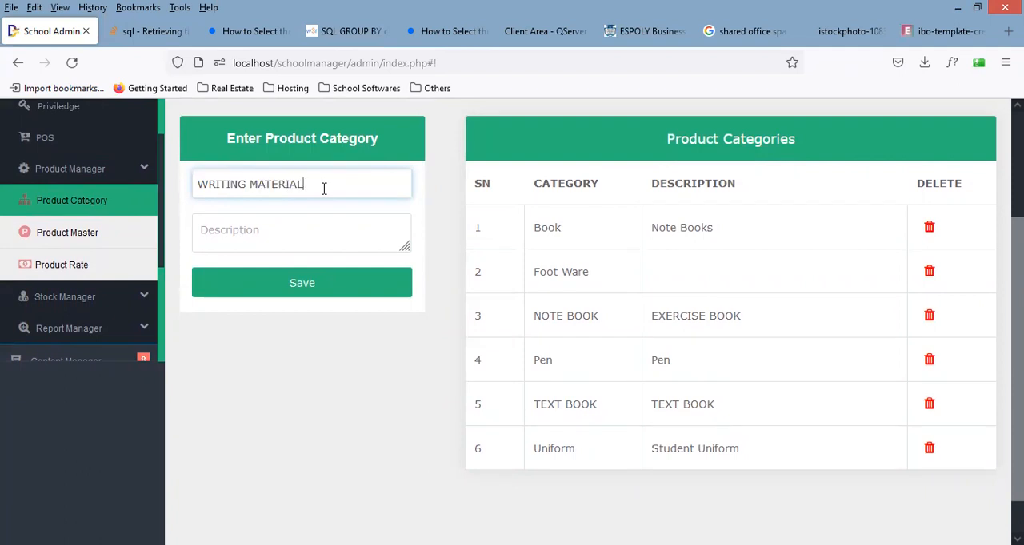
pyautogui.click(327, 238)
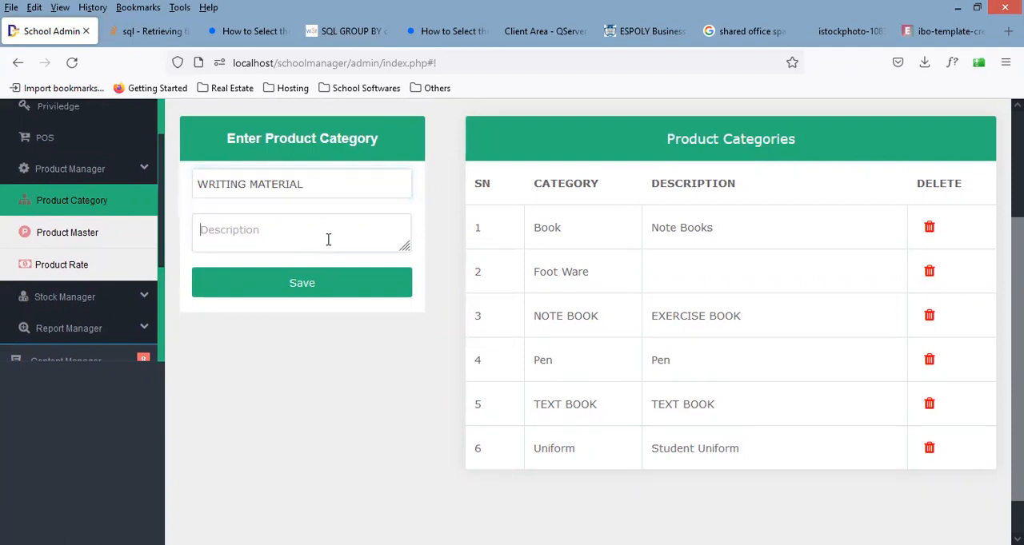
pyautogui.click(311, 294)
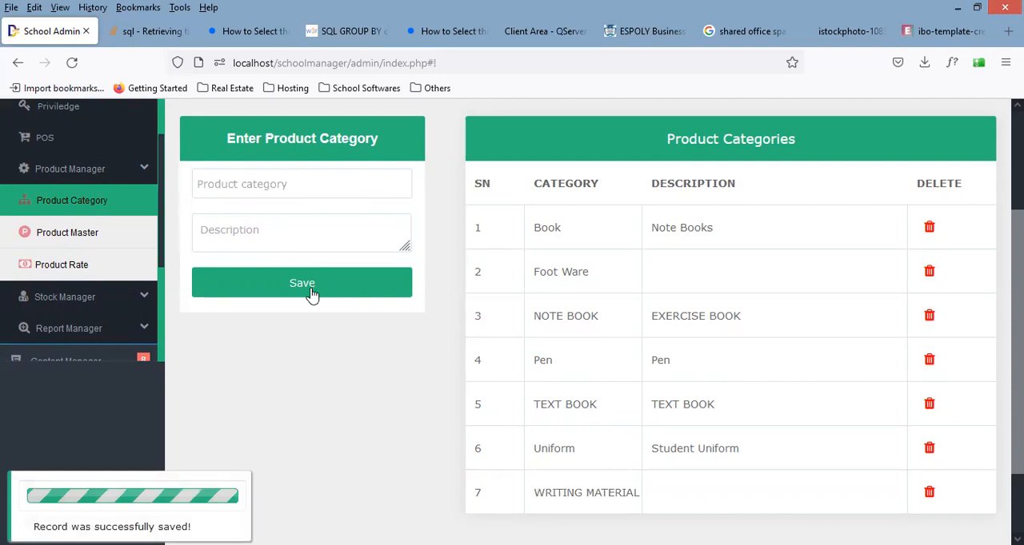
# Step: Open the Product Master page and look through the list of existing products
pyautogui.click(124, 246)
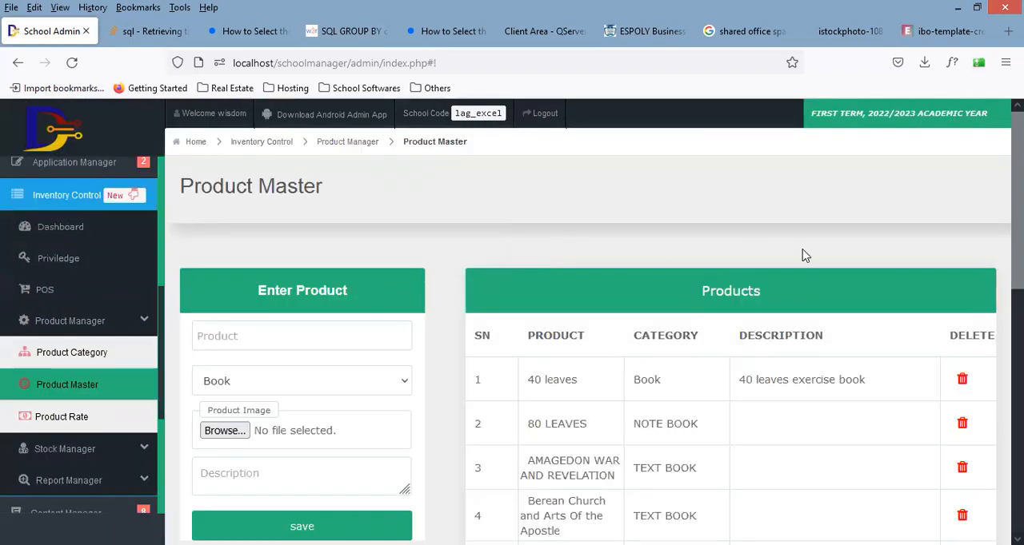
pyautogui.scroll(-3, 512, 320)
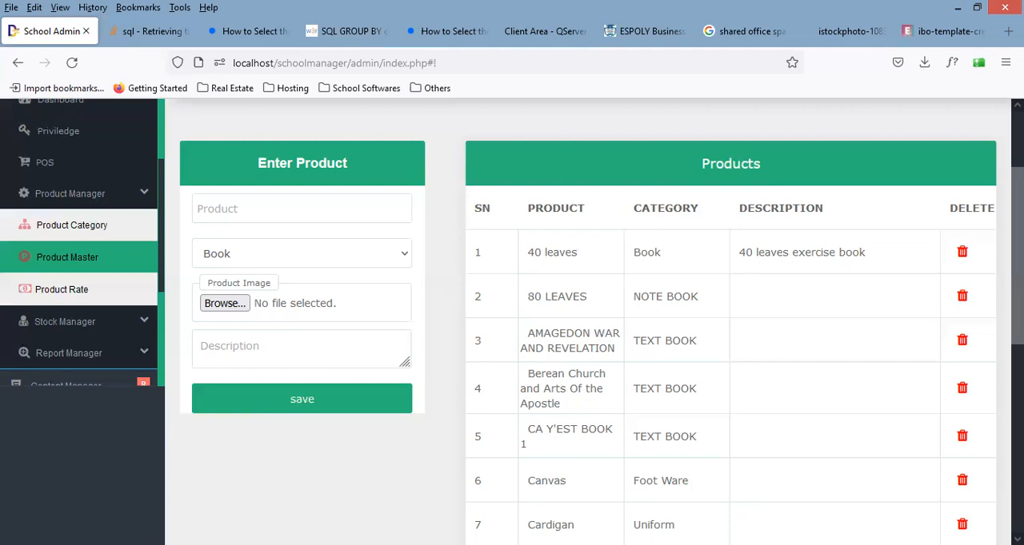
pyautogui.scroll(-5, 512, 320)
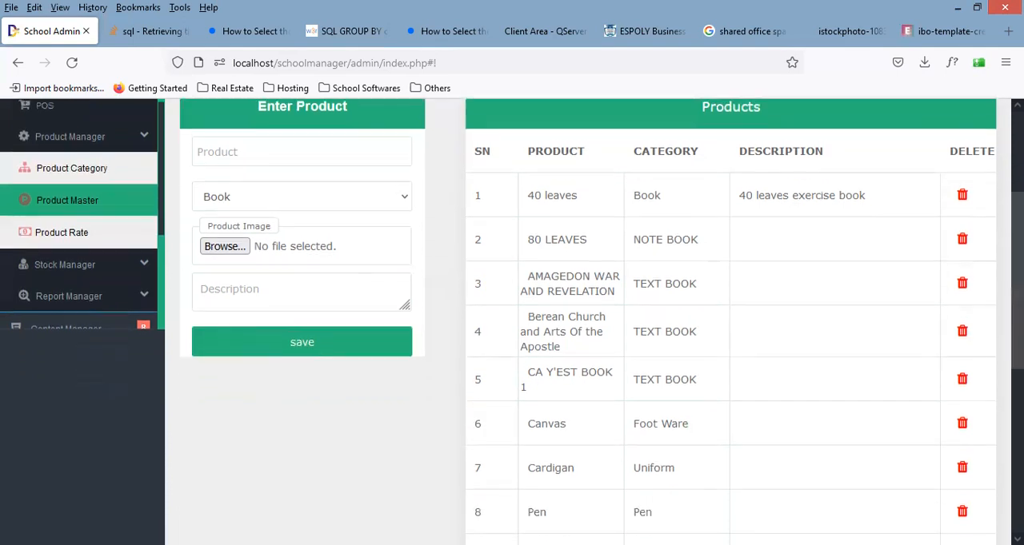
pyautogui.scroll(4, 994, 269)
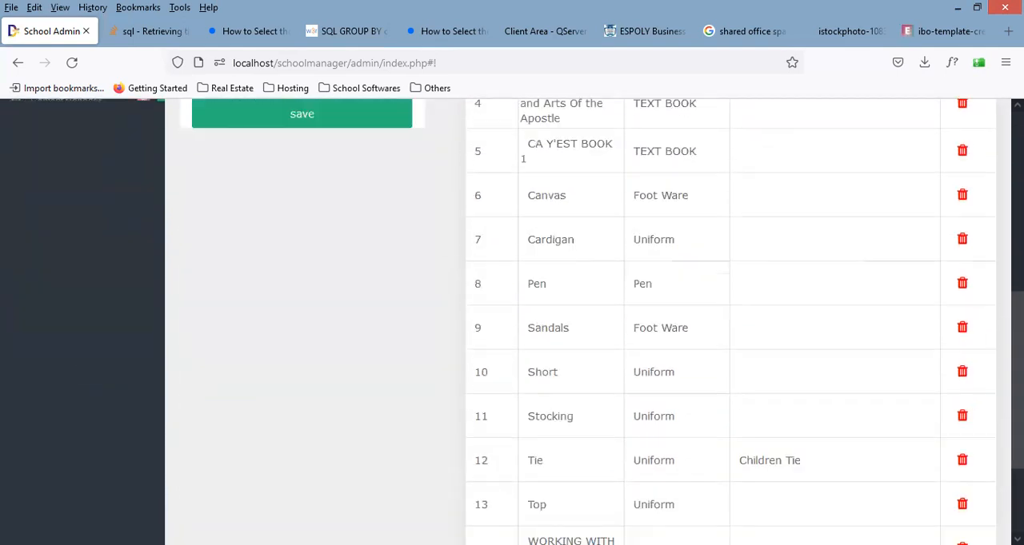
pyautogui.scroll(2, 994, 225)
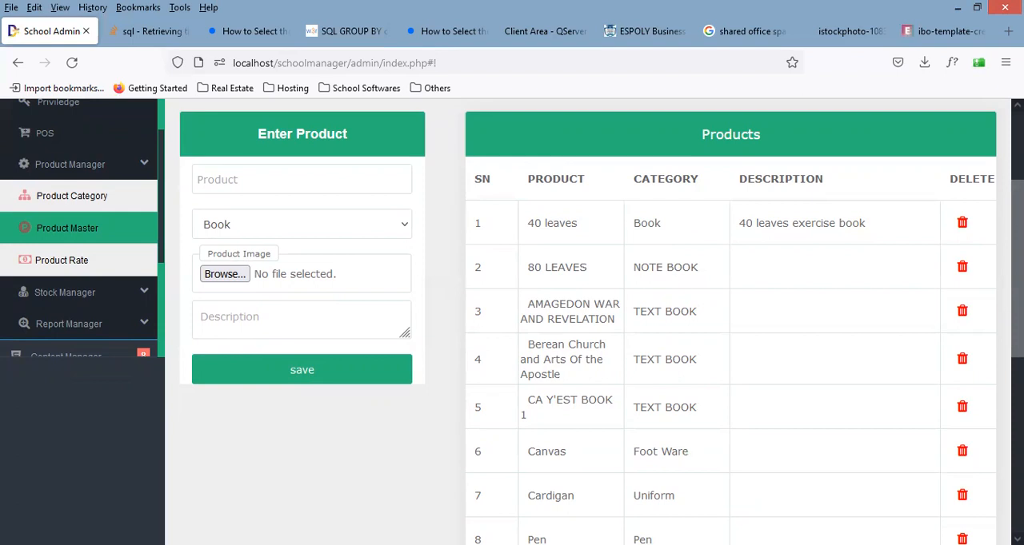
pyautogui.scroll(-5, 512, 320)
pyautogui.scroll(5, 512, 320)
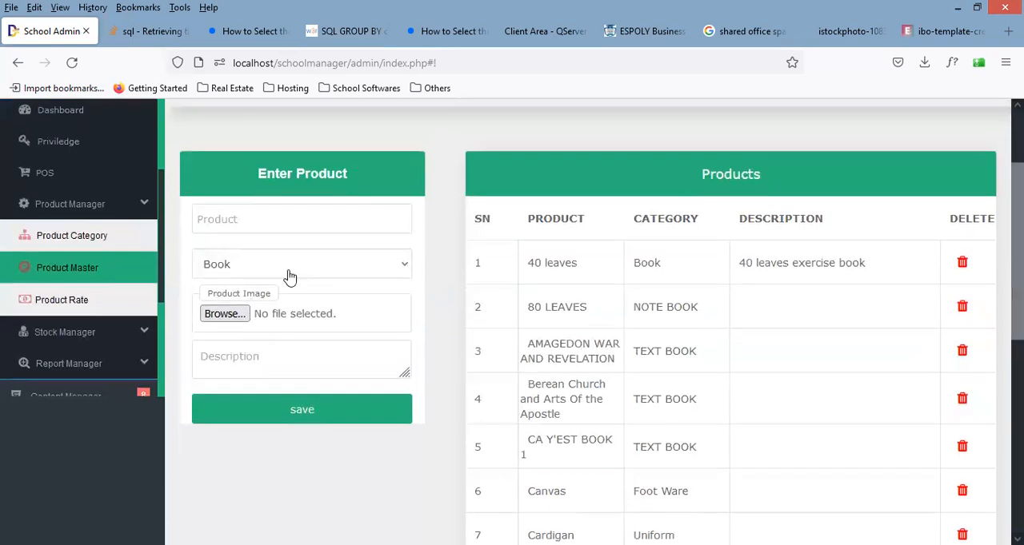
# Step: Enter SPORTS WEAR as the new product's name and assign it to the Uniform category
pyautogui.click(290, 276)
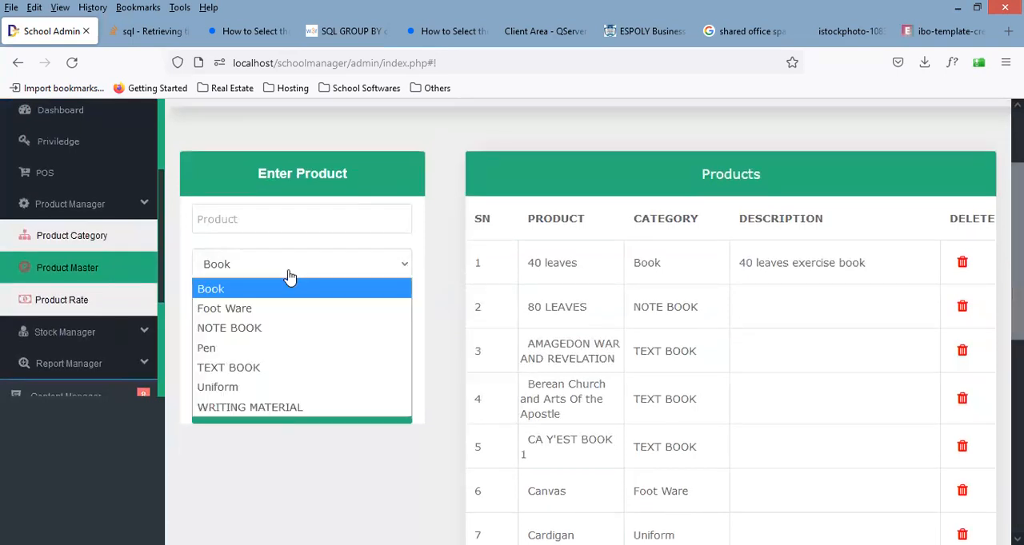
pyautogui.click(261, 221)
pyautogui.write('SPORT')
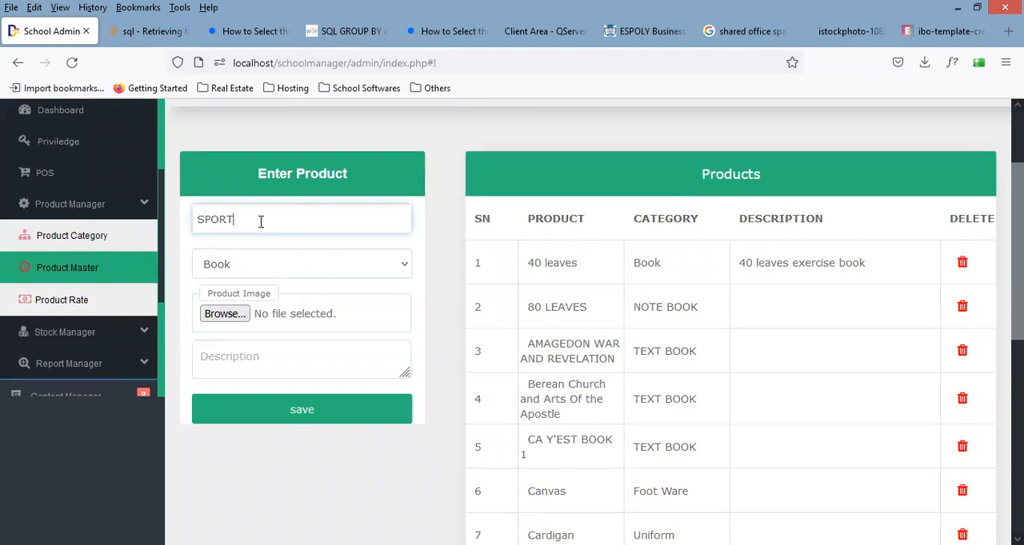
pyautogui.write('S WEAR')
pyautogui.click(267, 264)
pyautogui.click(243, 391)
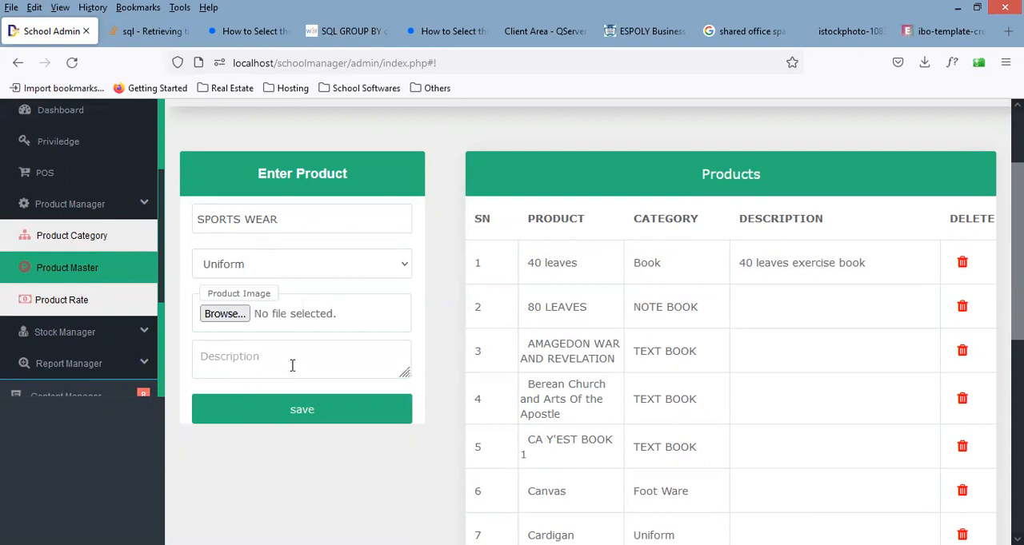
# Step: Save the SPORTS WEAR product without a product image or description
pyautogui.click(239, 319)
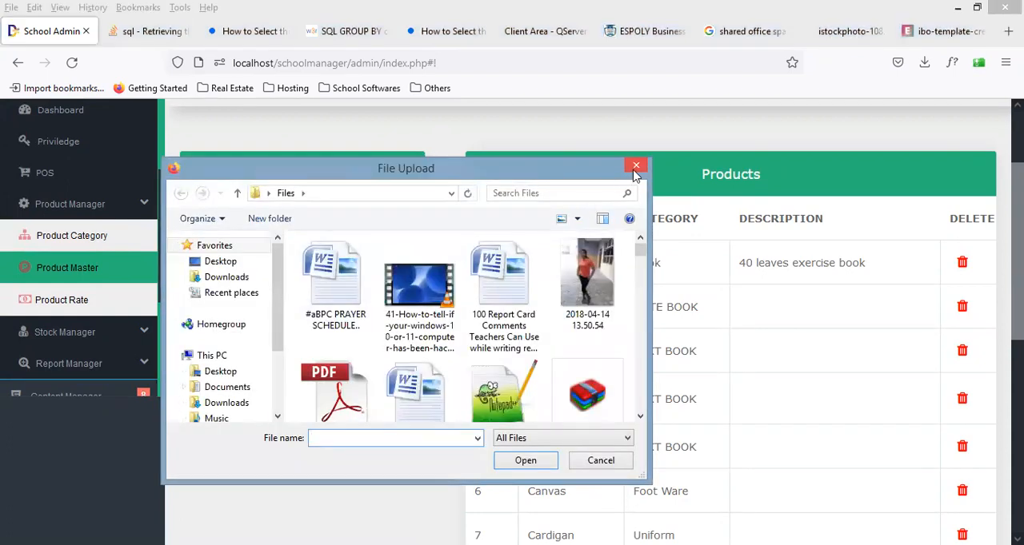
pyautogui.click(635, 170)
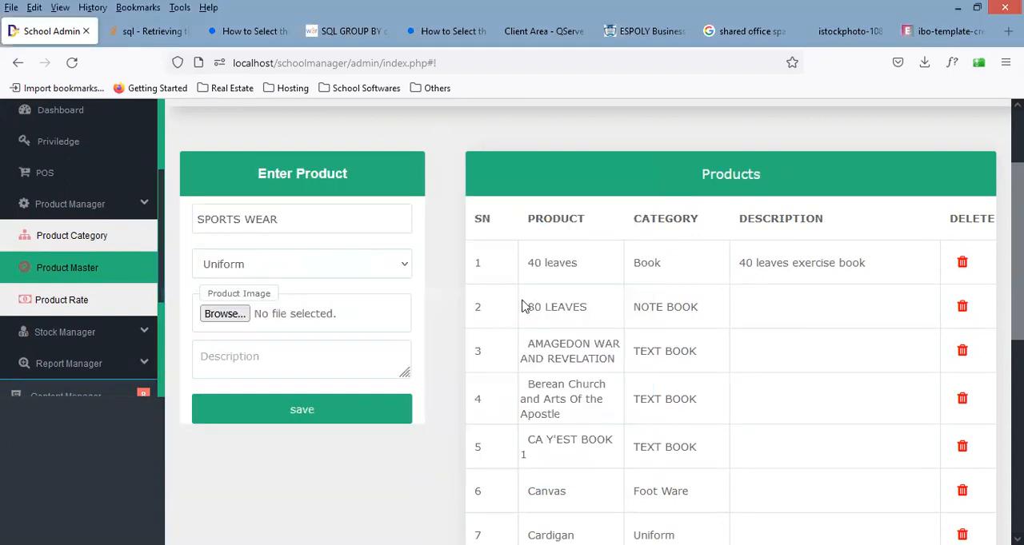
pyautogui.click(314, 366)
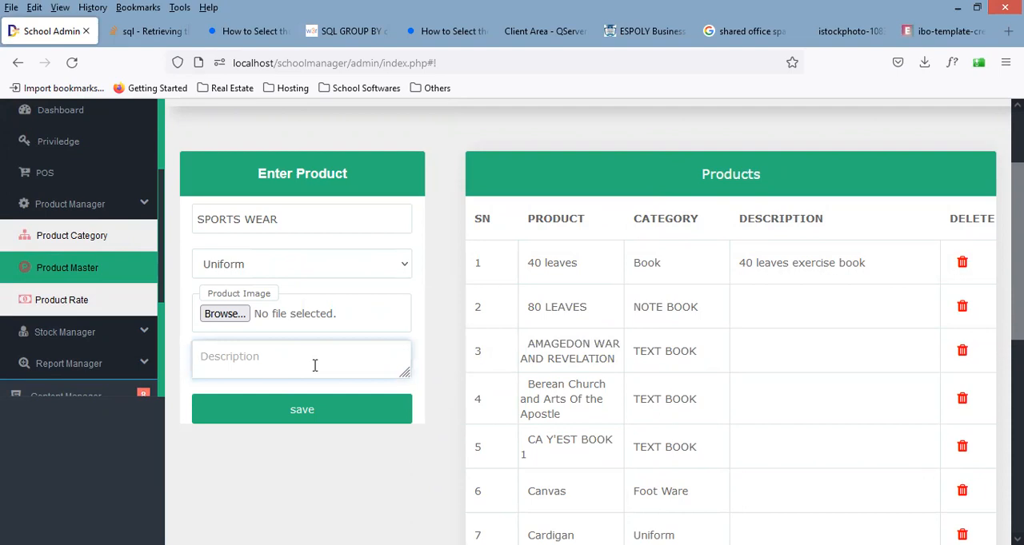
pyautogui.click(319, 418)
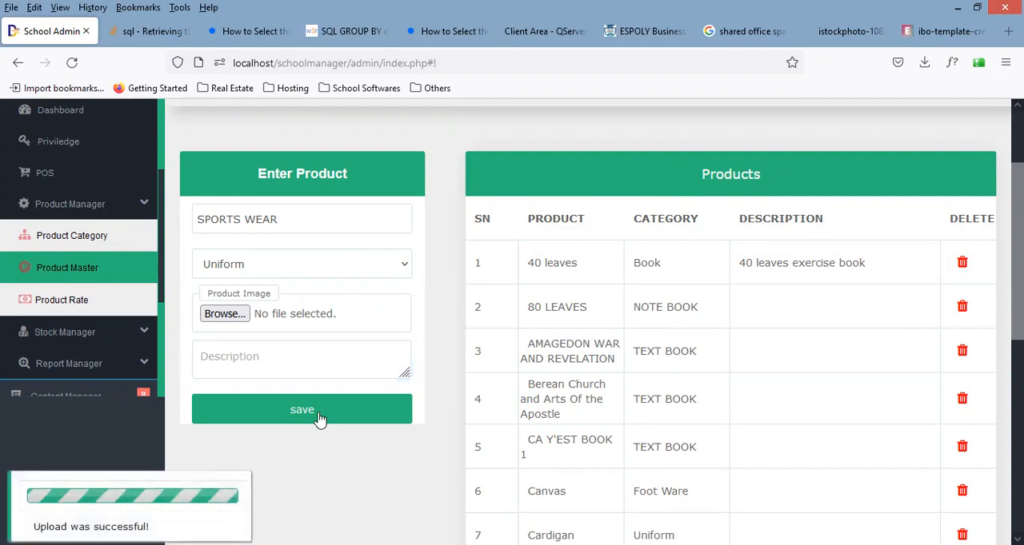
# Step: Reload the Product Master page and check the Products list for the SPORTS WEAR entry
pyautogui.scroll(-5, 319, 417)
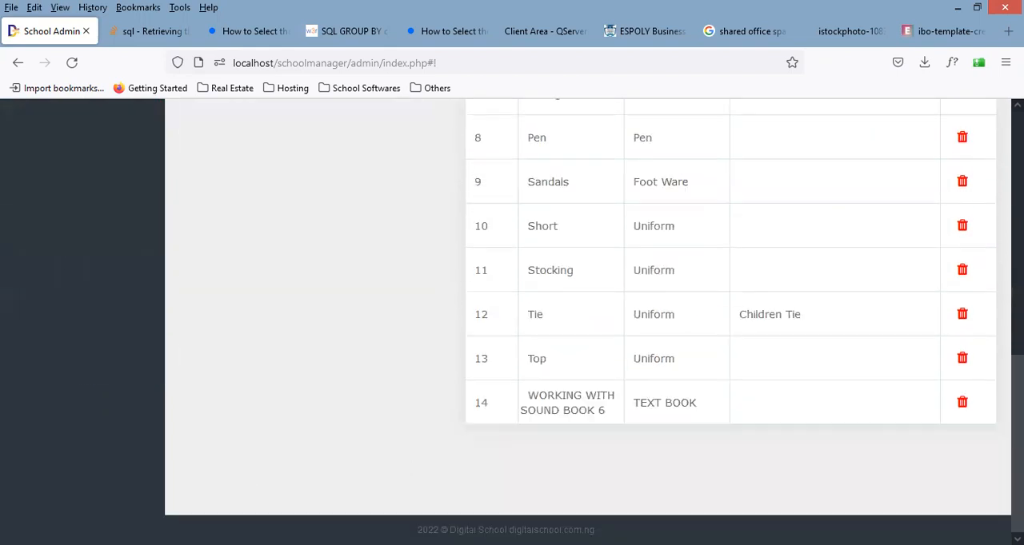
pyautogui.scroll(5, 991, 386)
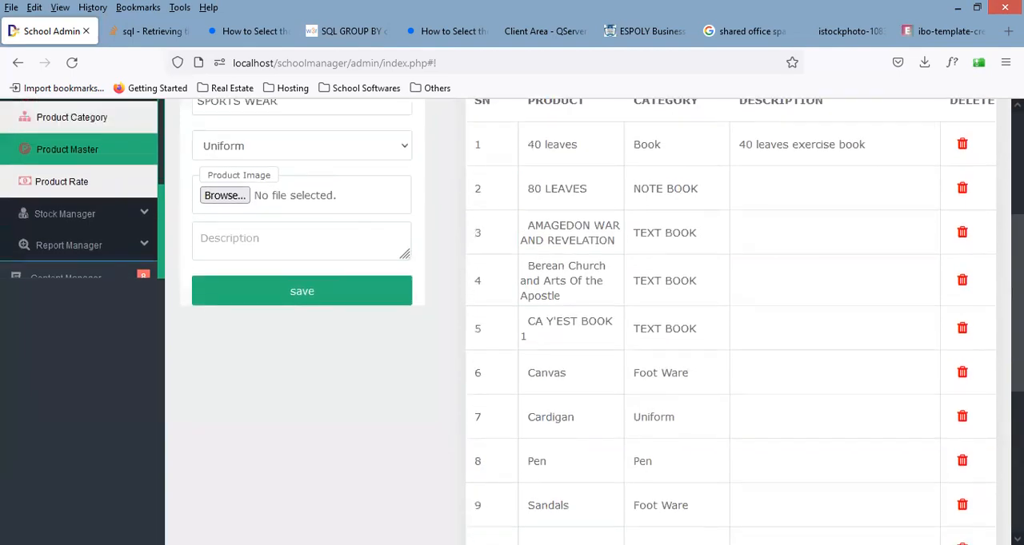
pyautogui.scroll(1, 997, 233)
pyautogui.scroll(-5, 588, 320)
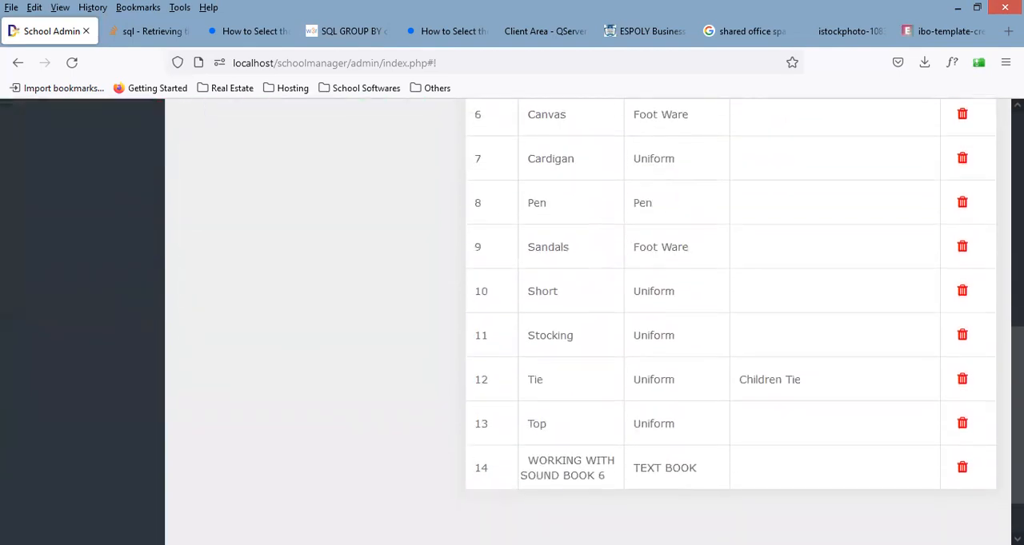
pyautogui.scroll(5, 989, 268)
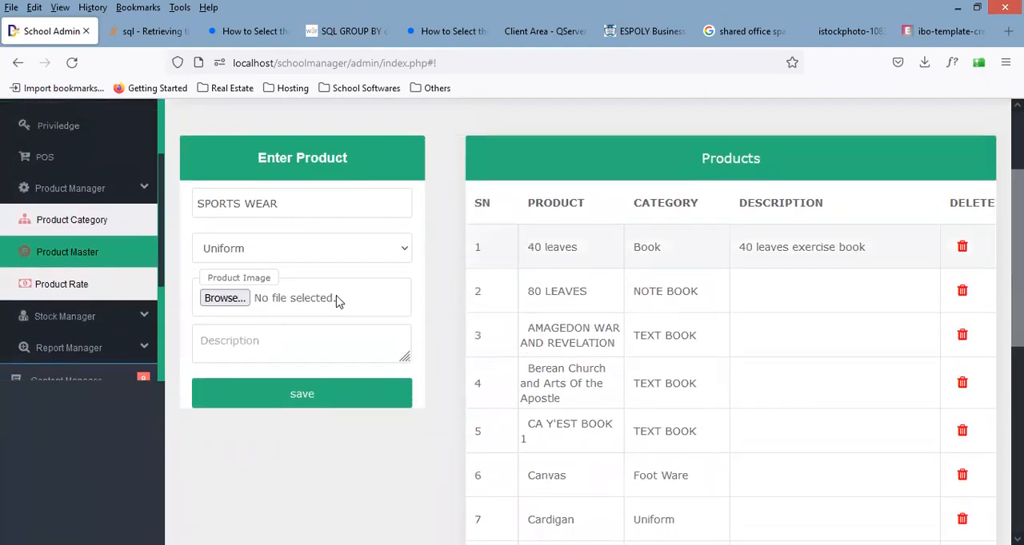
pyautogui.click(80, 254)
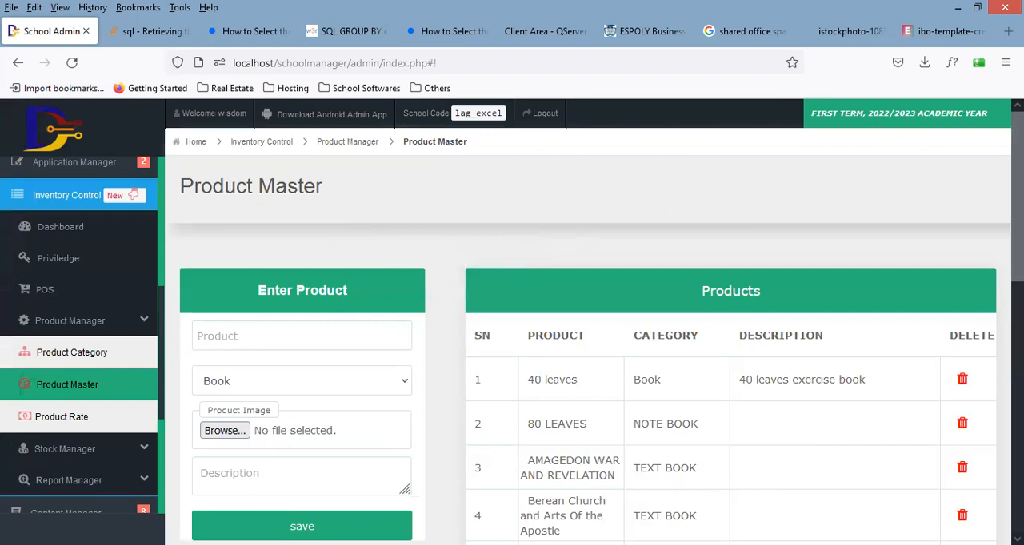
pyautogui.scroll(-4, 336, 226)
pyautogui.scroll(-3, 730, 320)
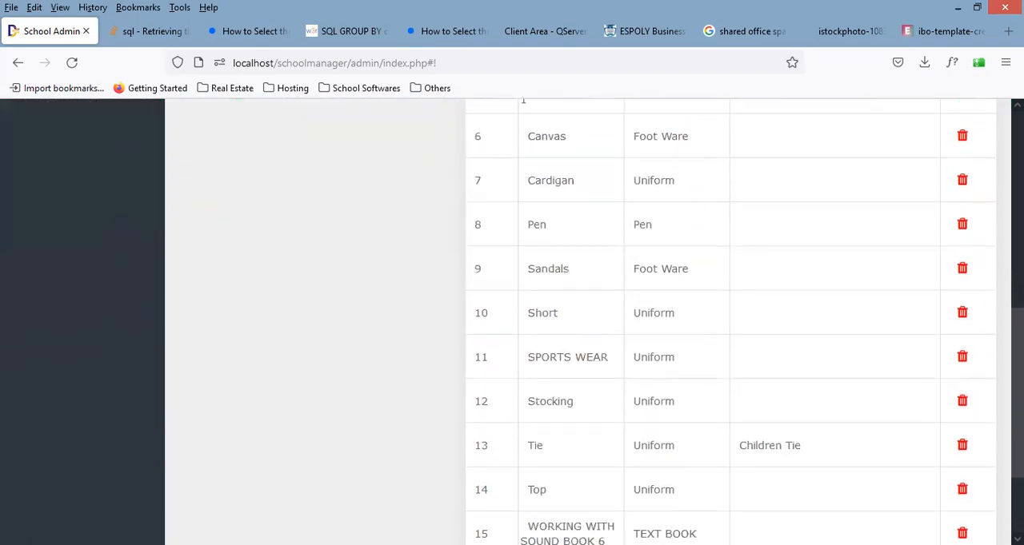
pyautogui.scroll(7, 971, 269)
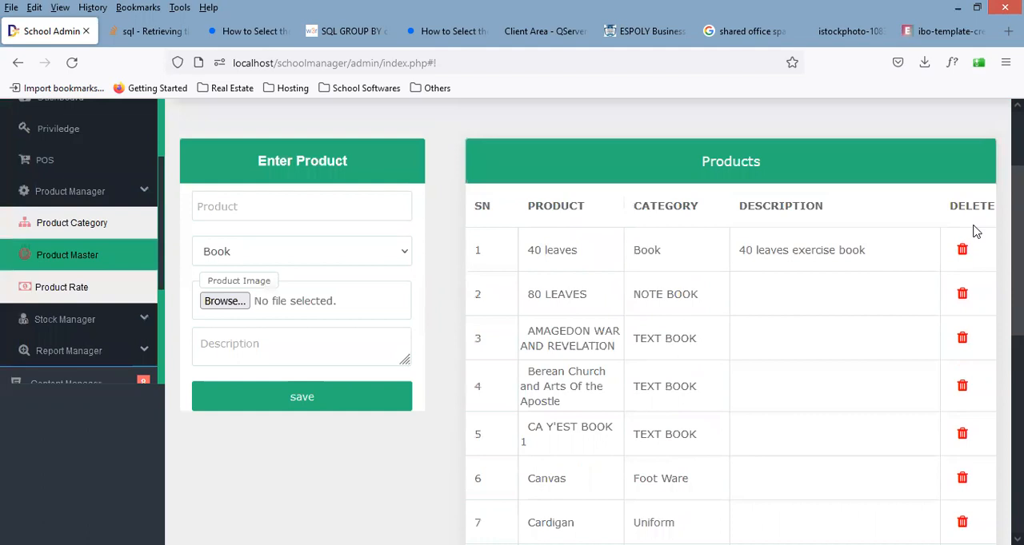
# Step: Open the Product Rate page and look through the existing product prices
pyautogui.scroll(-1, 974, 232)
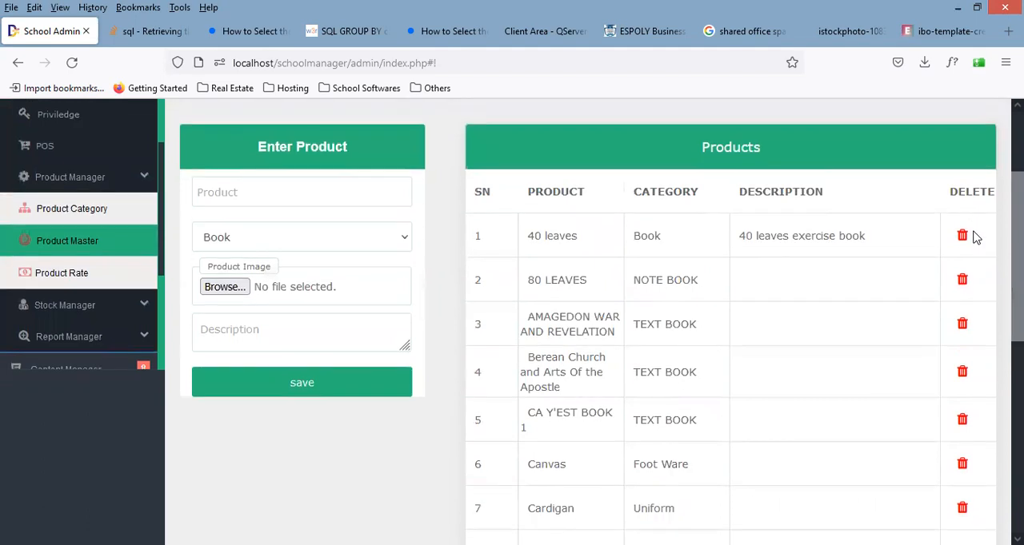
pyautogui.click(66, 279)
pyautogui.scroll(-5, 722, 219)
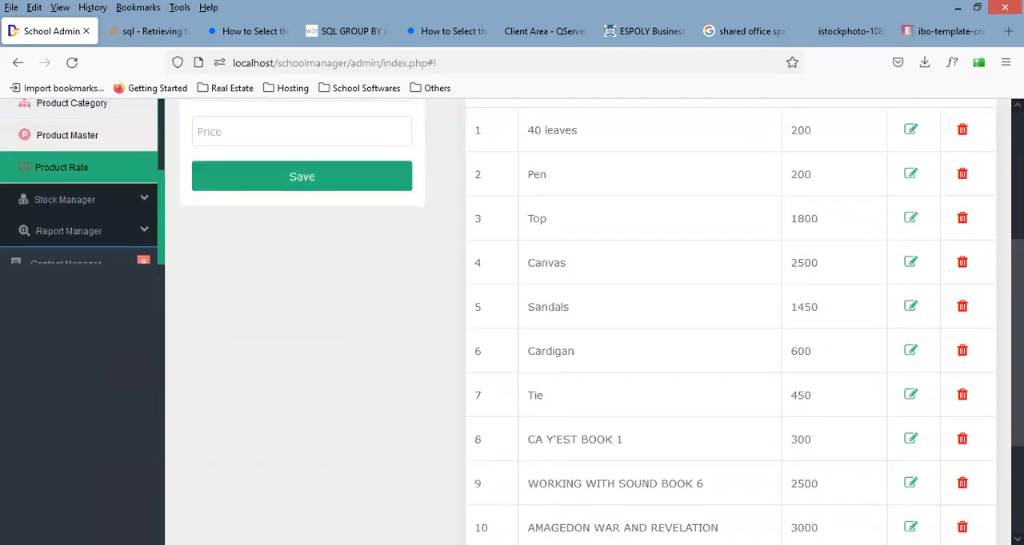
pyautogui.scroll(-3, 903, 258)
pyautogui.scroll(5, 905, 212)
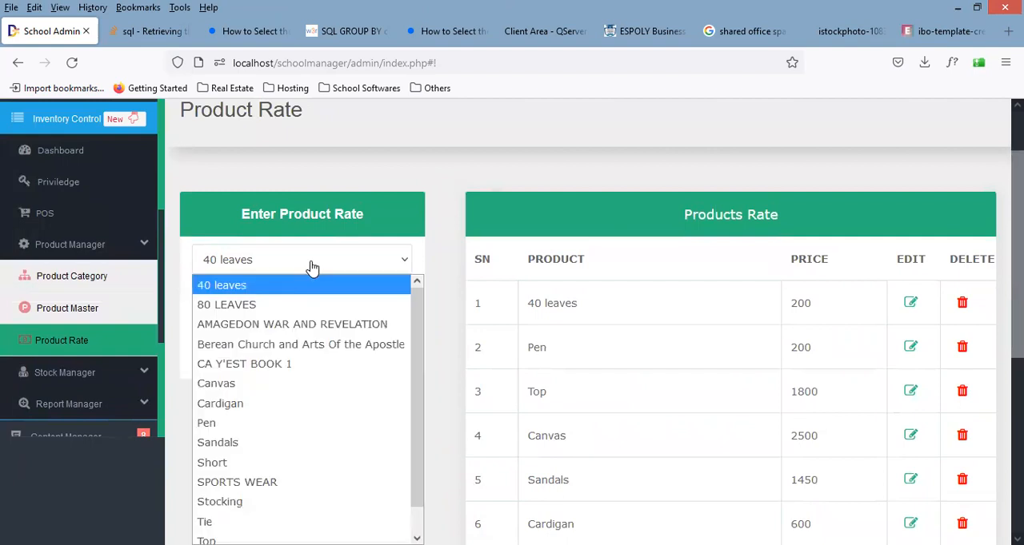
# Step: Select SPORTS WEAR as the product, set its price to 2000 and save the product rate
pyautogui.press('s')
pyautogui.press('s')
pyautogui.press('s')
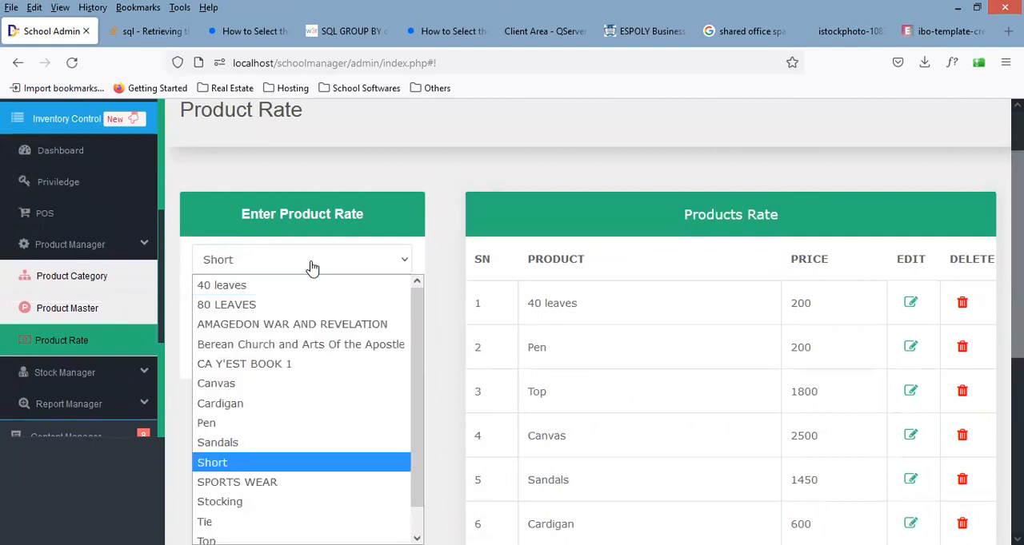
pyautogui.click(238, 485)
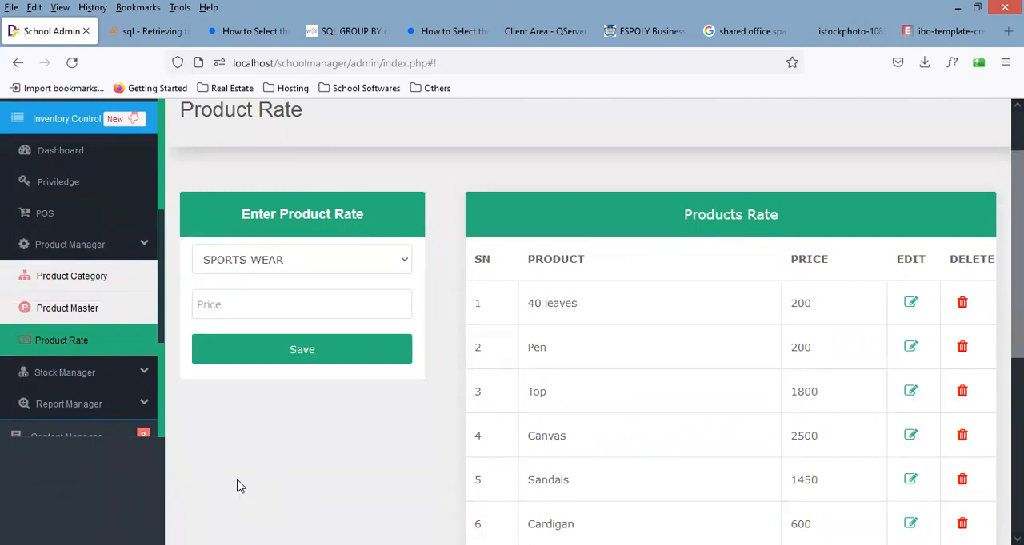
pyautogui.click(277, 298)
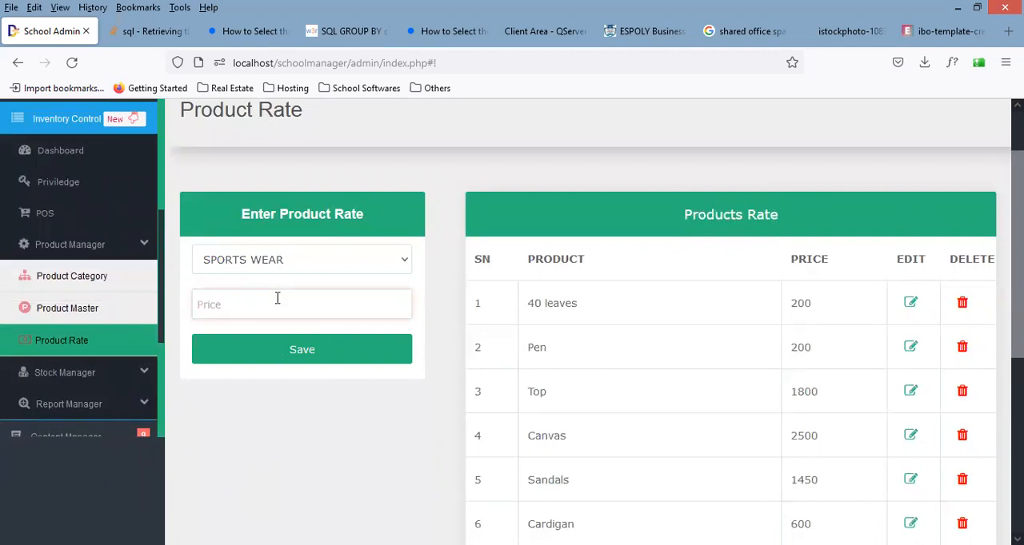
pyautogui.write('2000')
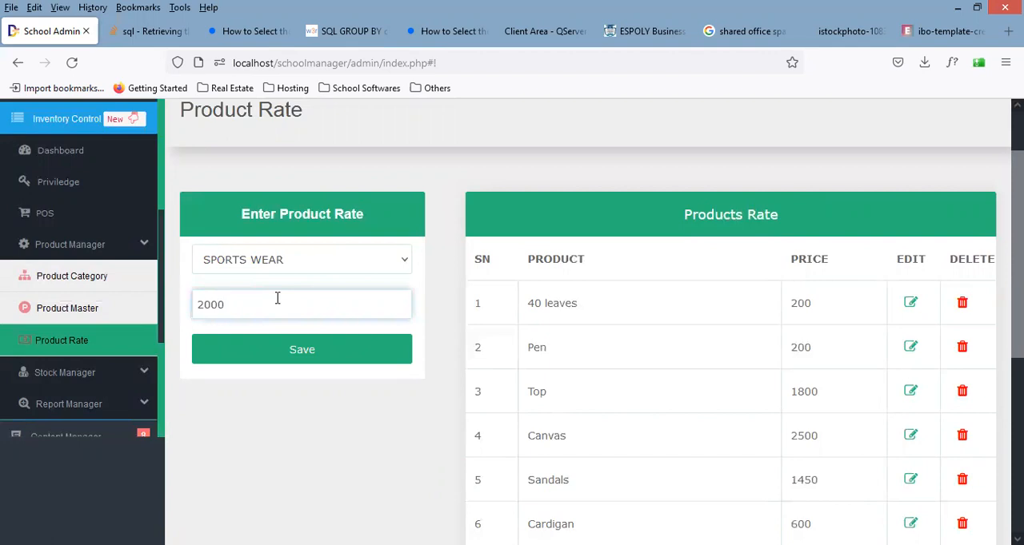
pyautogui.click(313, 351)
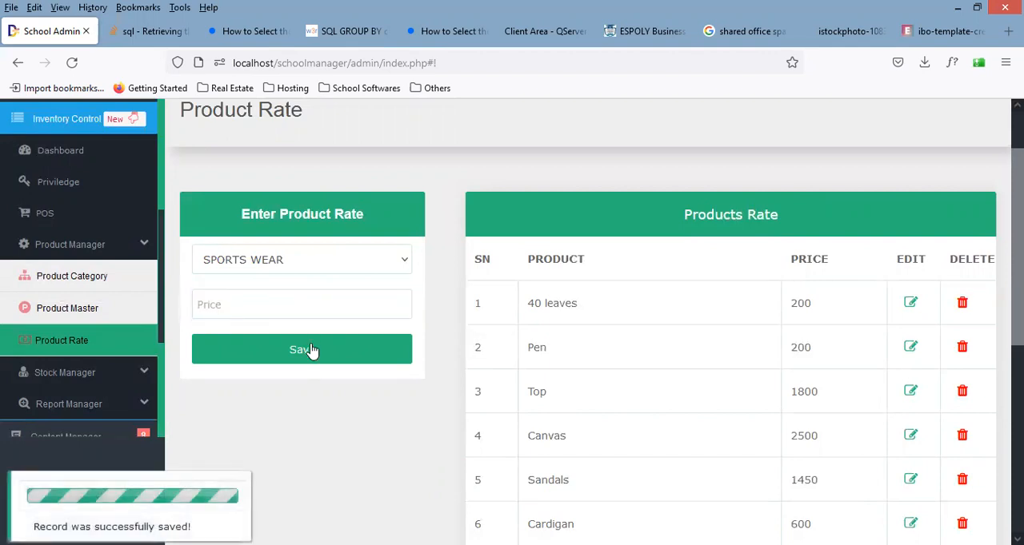
# Step: Check the Products Rate list for the SPORTS WEAR entry and its price
pyautogui.scroll(-5, 951, 227)
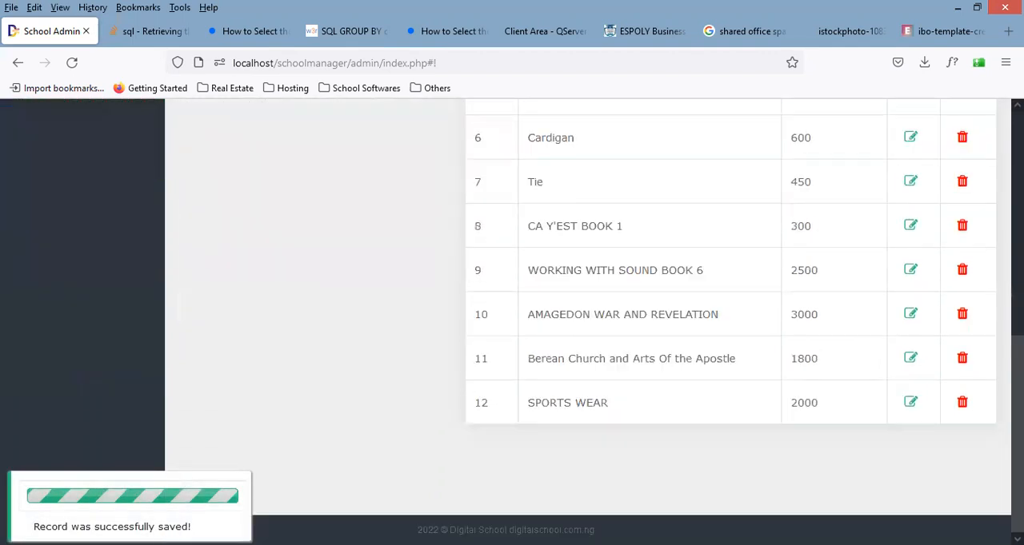
pyautogui.scroll(5, 930, 306)
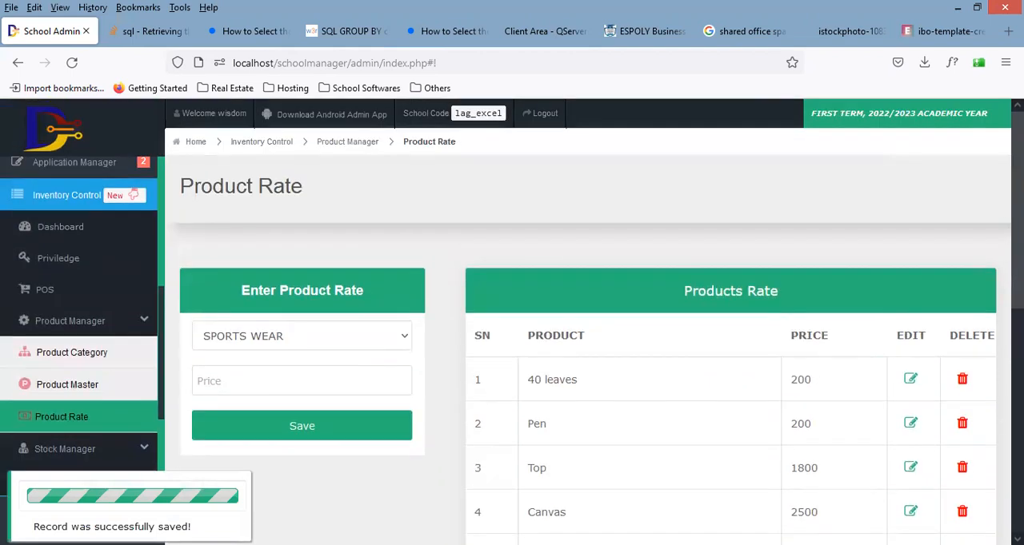
pyautogui.scroll(-2, 931, 306)
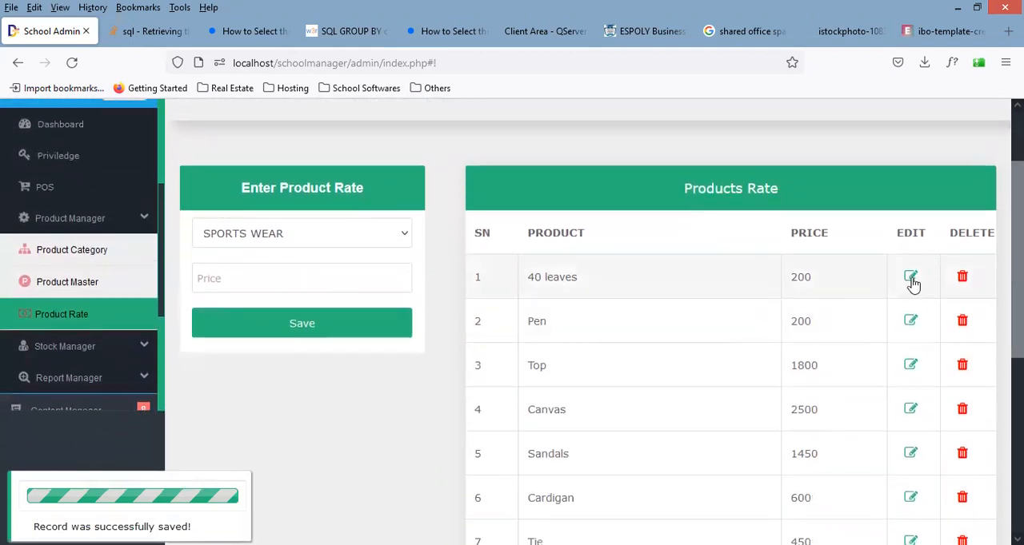
# Step: Open the rates of 40 leaves, Pen and Top for editing, one after another
pyautogui.click(911, 280)
pyautogui.click(912, 320)
pyautogui.click(911, 368)
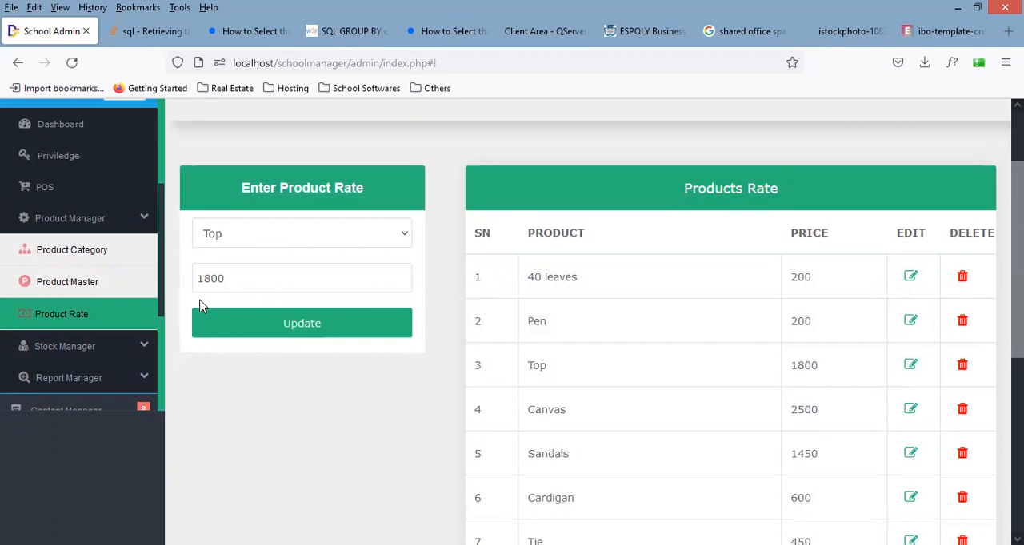
# Step: Collapse the Product Manager section and open the Add Stock form in the Stock Manager
pyautogui.click(111, 220)
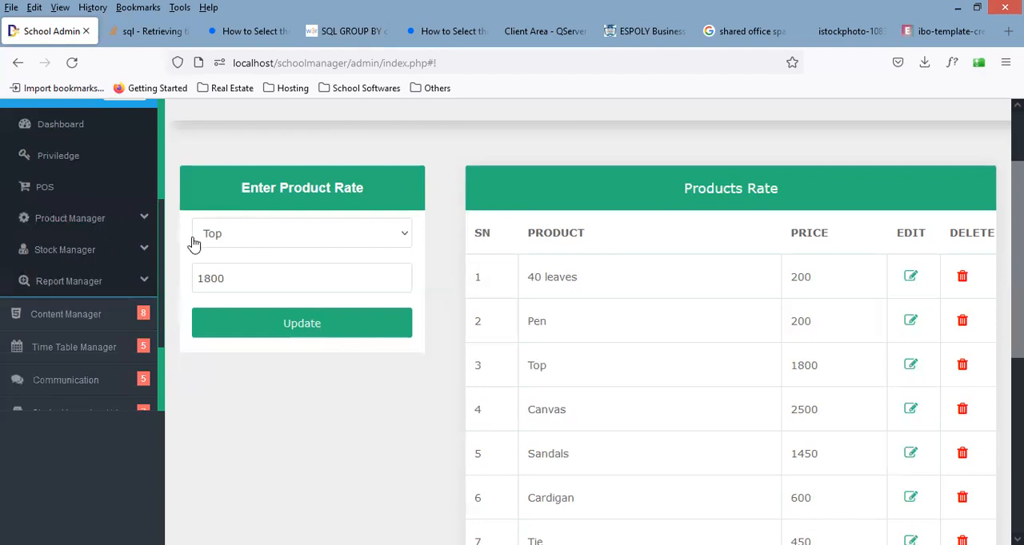
pyautogui.click(141, 251)
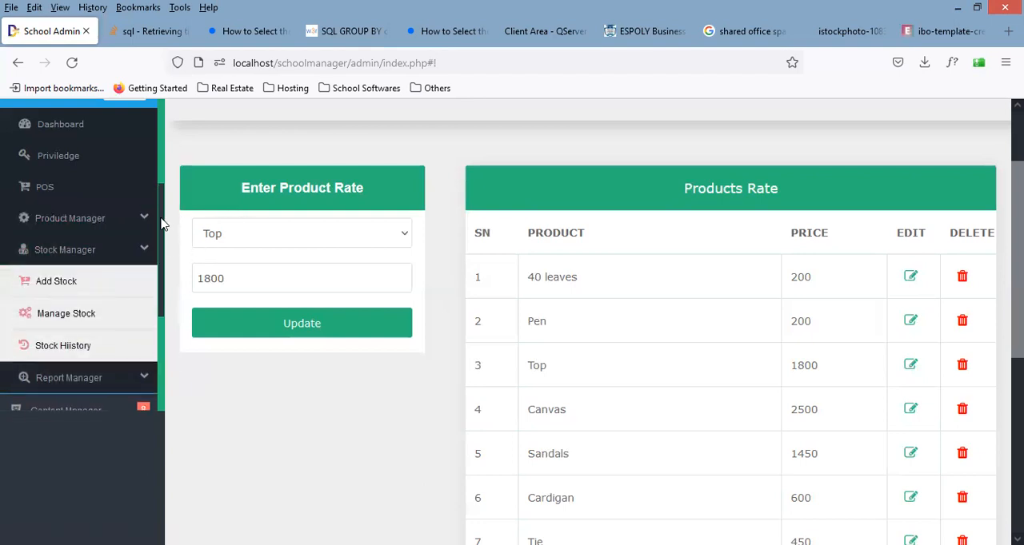
pyautogui.scroll(-2, 161, 255)
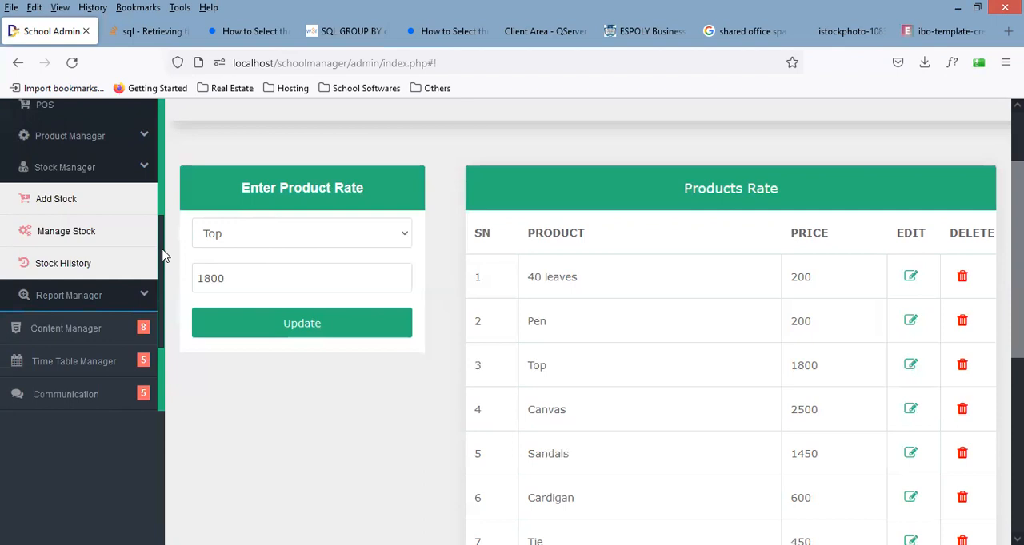
pyautogui.click(68, 199)
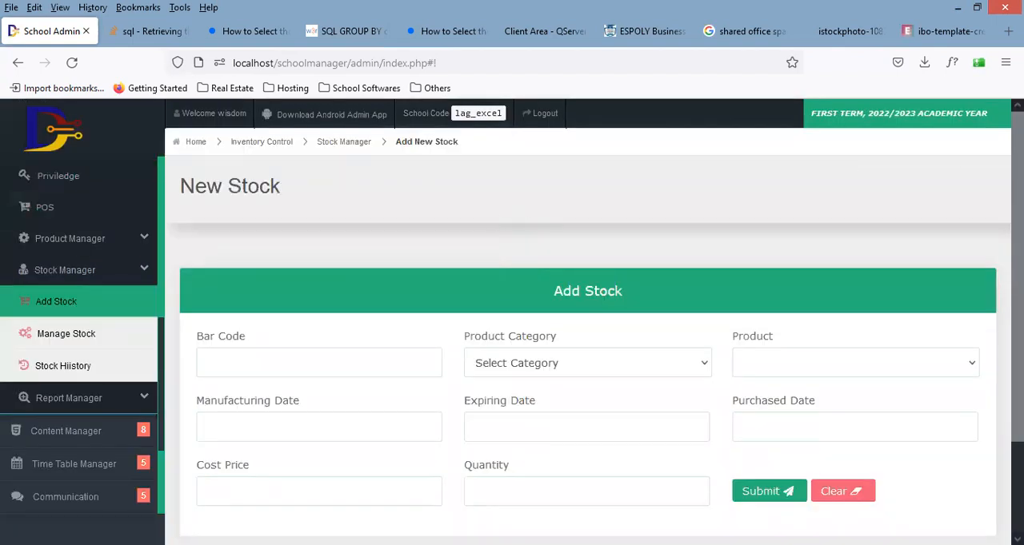
pyautogui.scroll(-1, 1016, 280)
pyautogui.moveTo(1016, 280); pyautogui.dragTo(1016, 360)
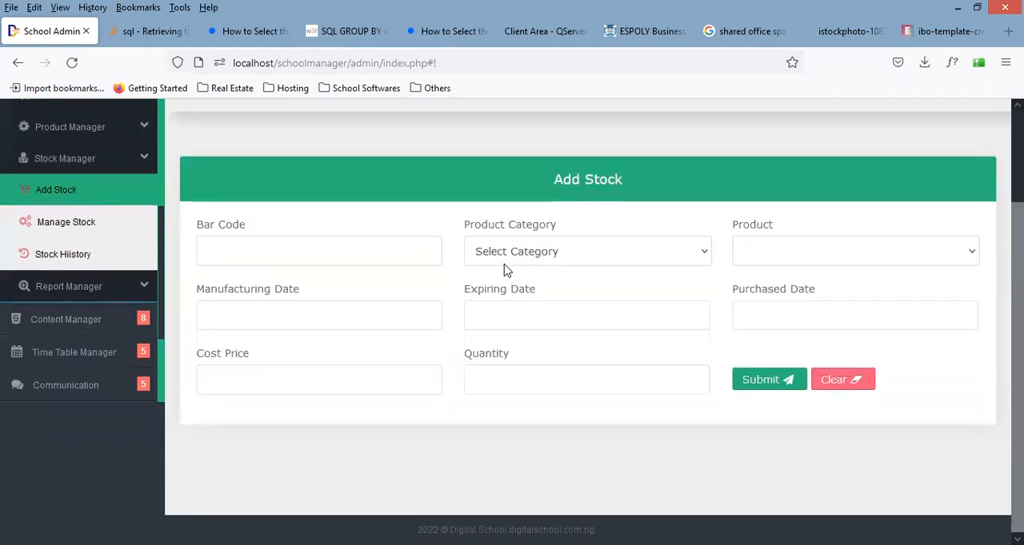
# Step: Leave the bar code empty and choose the Uniform category and the SPORTS WEAR product for the new stock
pyautogui.click(382, 255)
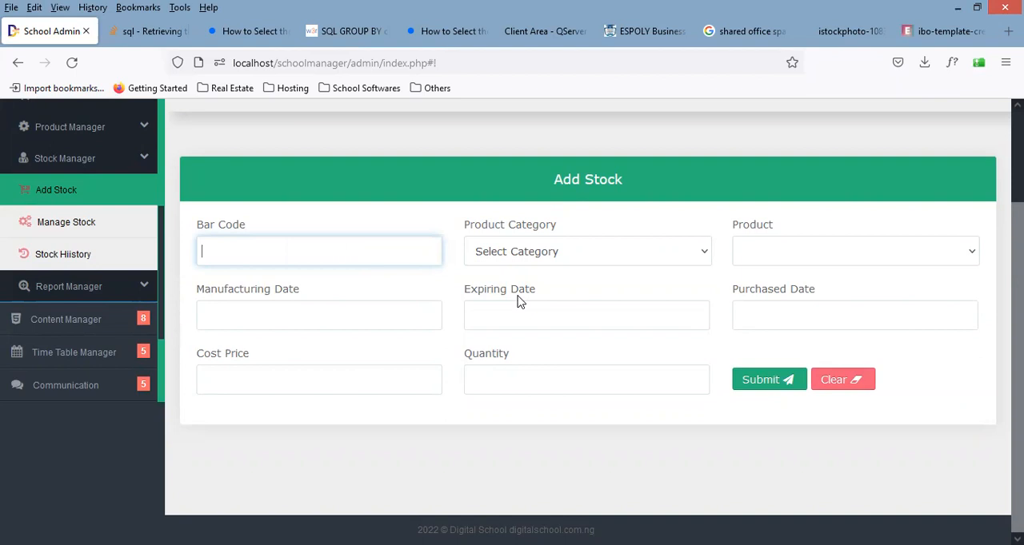
pyautogui.click(557, 255)
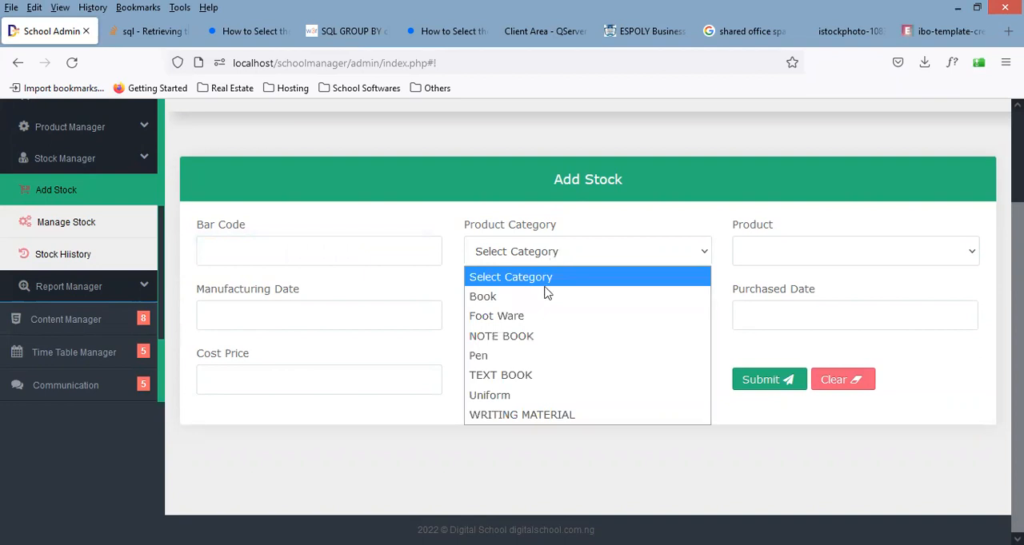
pyautogui.click(531, 396)
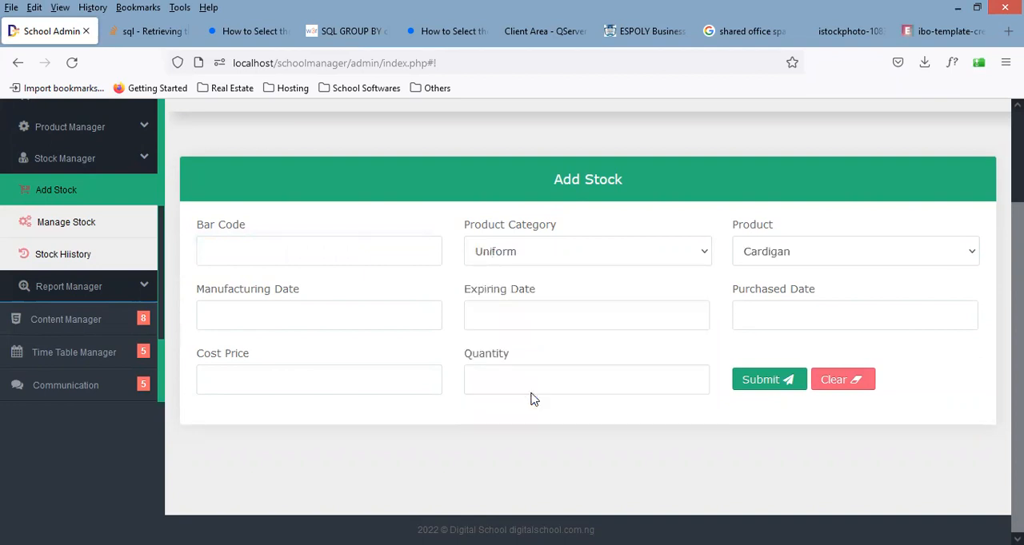
pyautogui.click(804, 256)
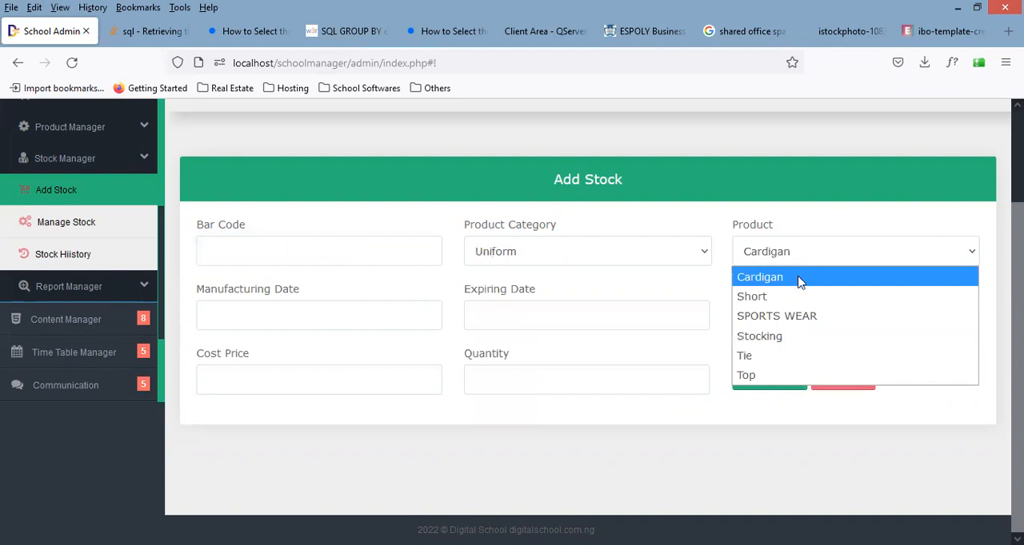
pyautogui.click(815, 317)
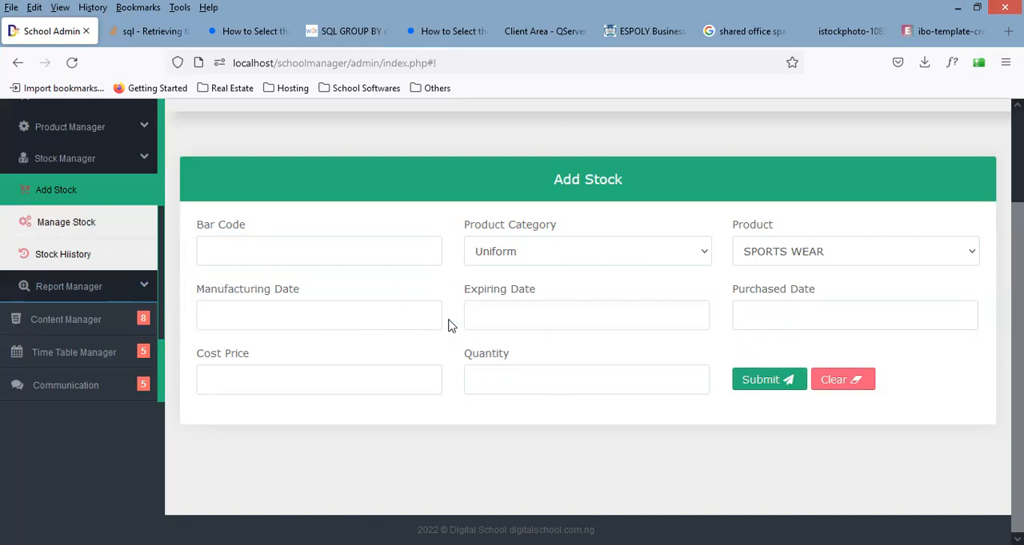
# Step: Enter purchased date 2022-09-20, cost price 1800 and quantity 20 for the new stock, and submit the record
pyautogui.click(828, 318)
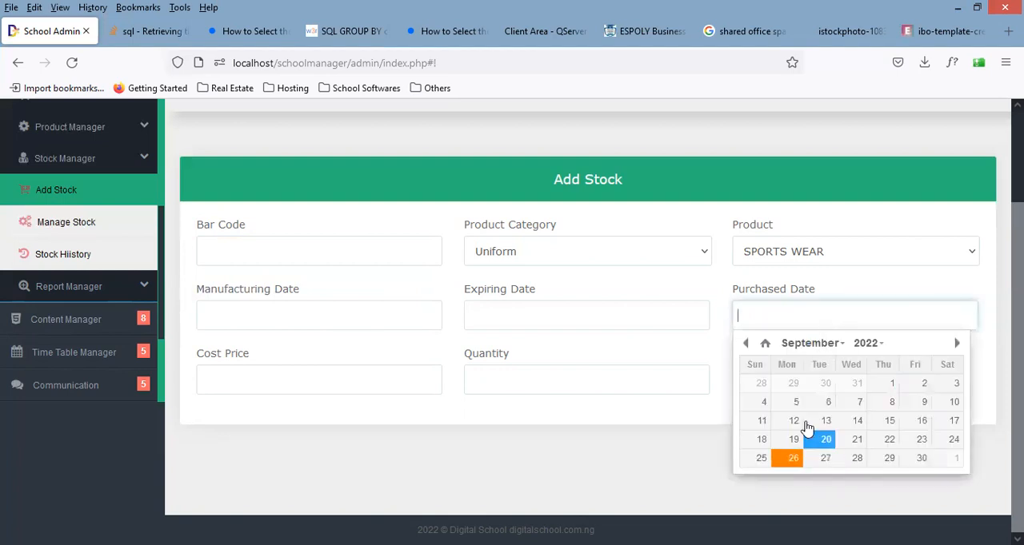
pyautogui.click(818, 375)
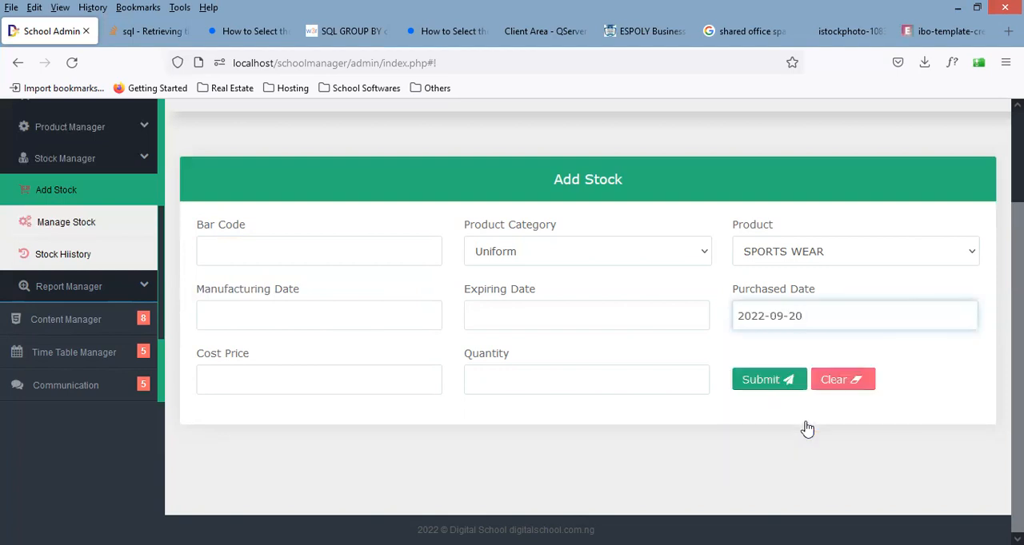
pyautogui.click(434, 382)
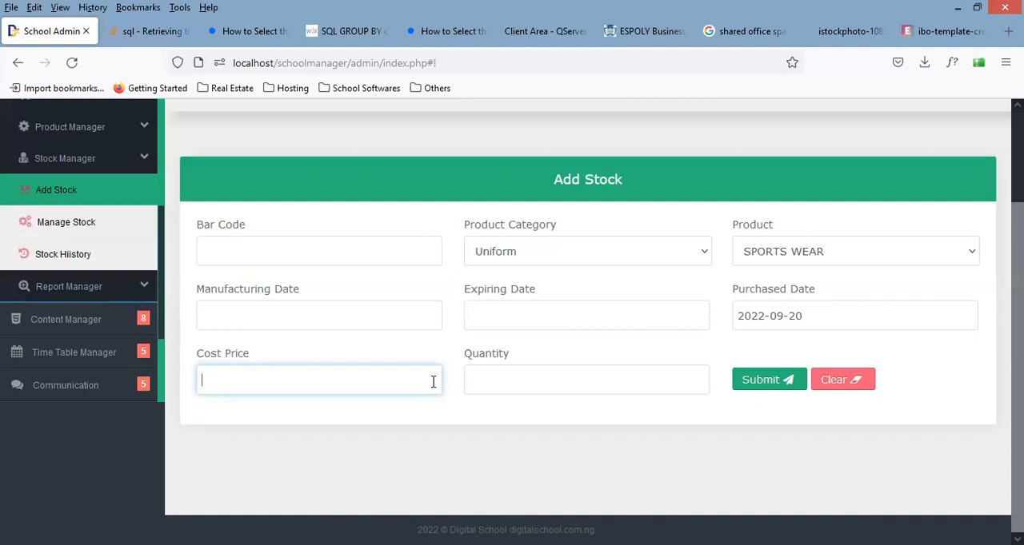
pyautogui.write('1800')
pyautogui.click(510, 382)
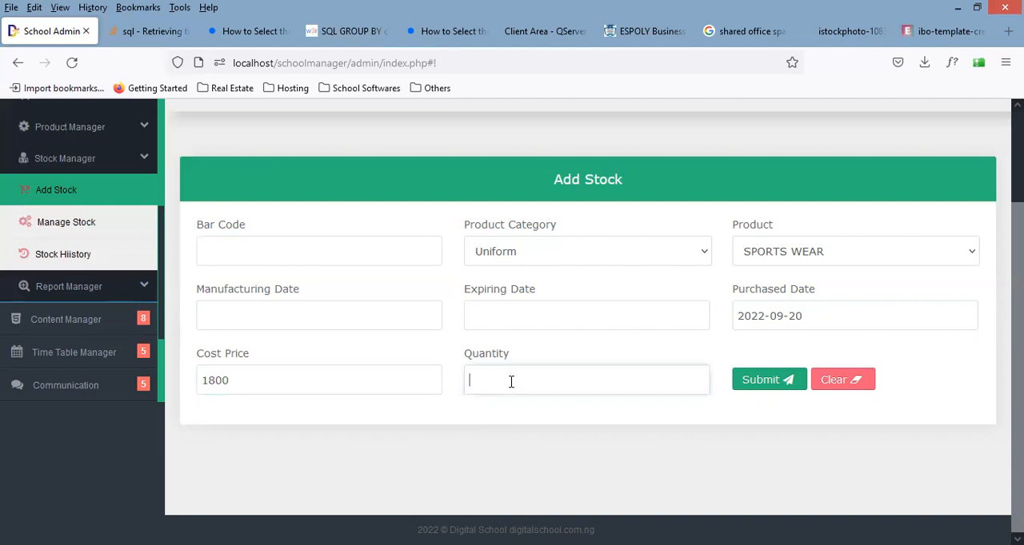
pyautogui.write('20')
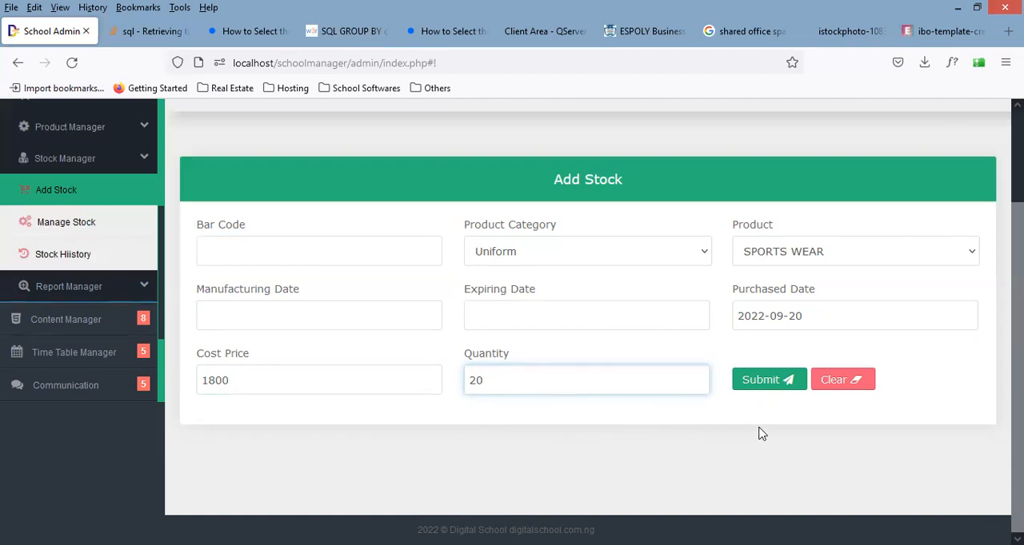
pyautogui.click(769, 387)
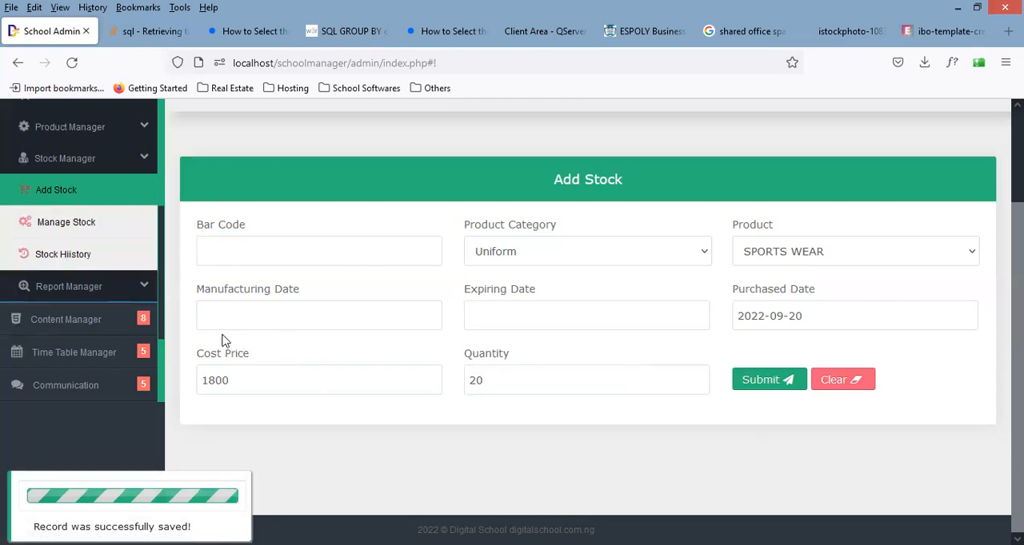
# Step: Open the Manage Stock page and check the SPORTS WEAR row's cost price and quantity in the Stock List
pyautogui.click(67, 222)
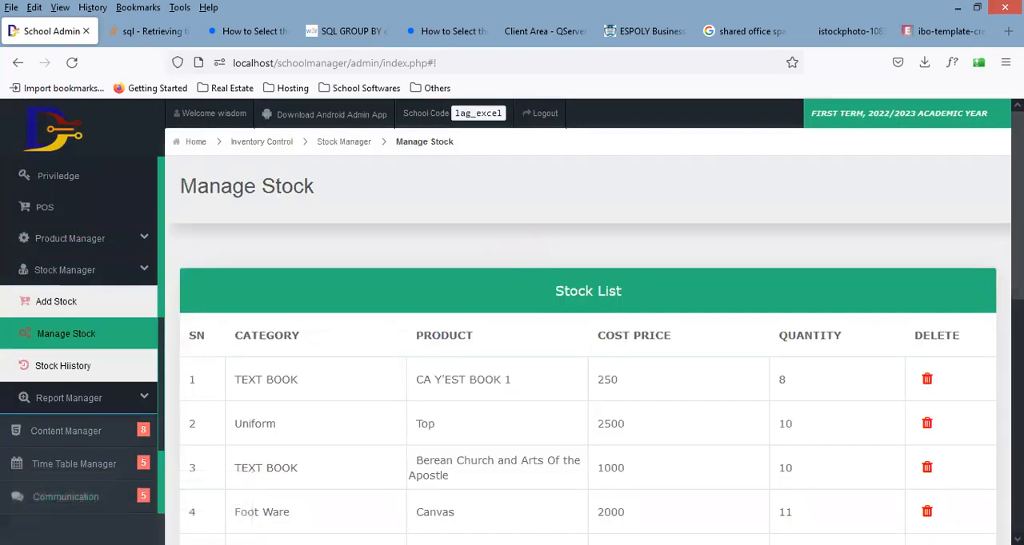
pyautogui.scroll(-4, 588, 320)
pyautogui.scroll(-2, 588, 320)
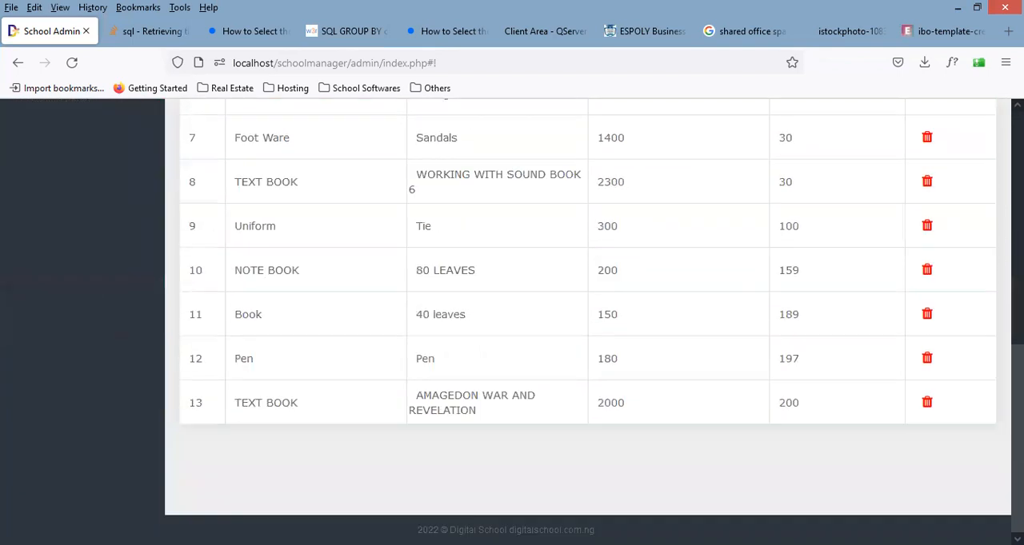
pyautogui.scroll(3, 588, 320)
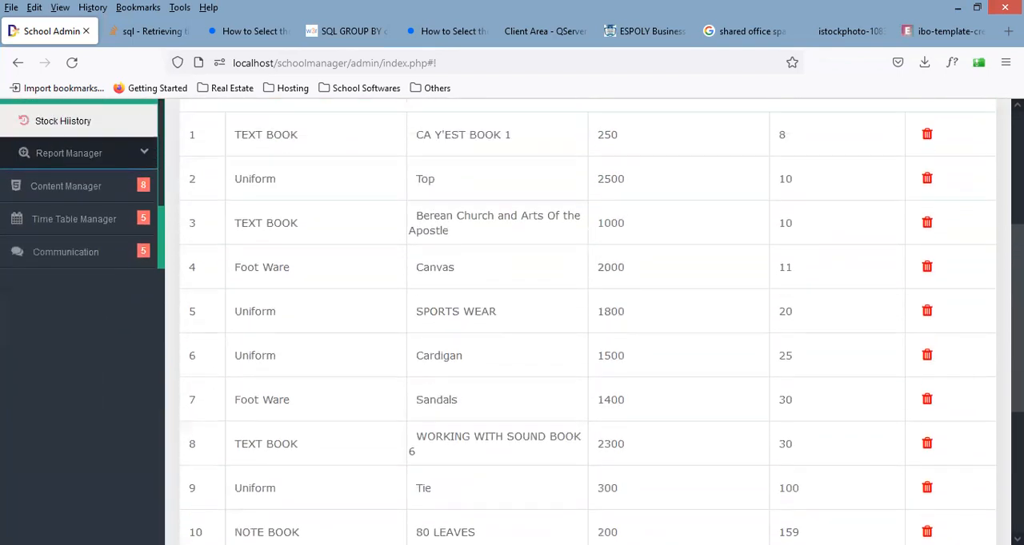
pyautogui.scroll(1, 588, 320)
pyautogui.scroll(-1, 588, 320)
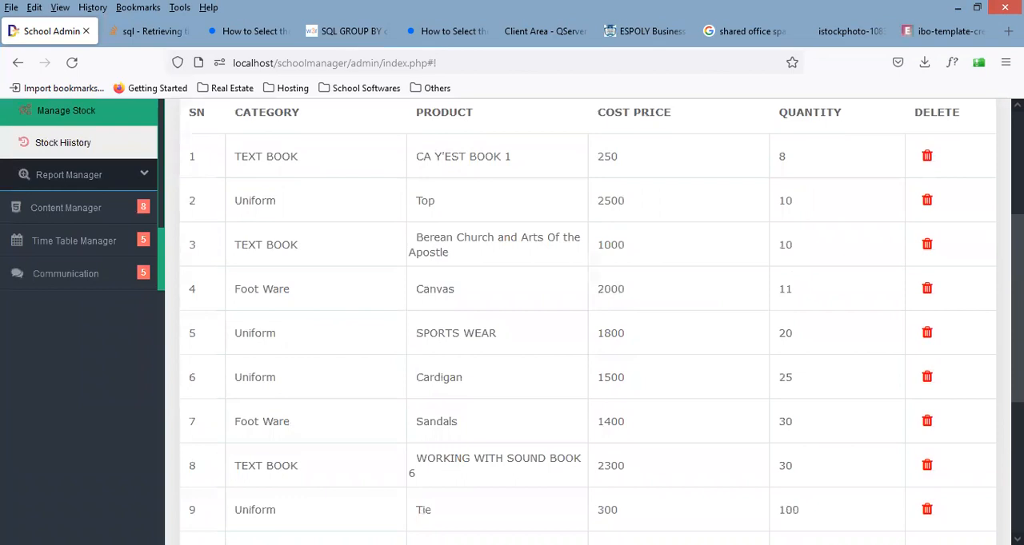
pyautogui.scroll(-1, 445, 379)
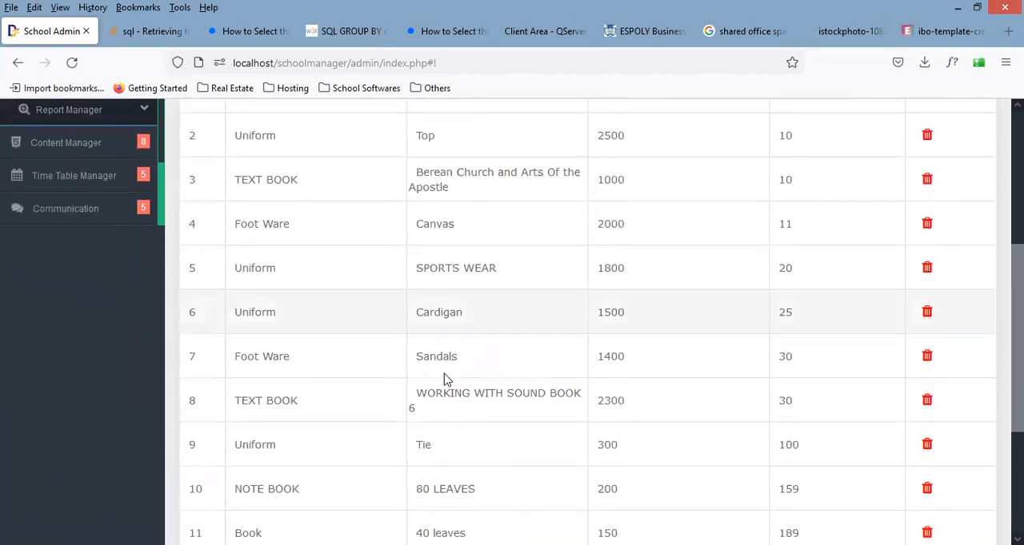
pyautogui.doubleClick(442, 269)
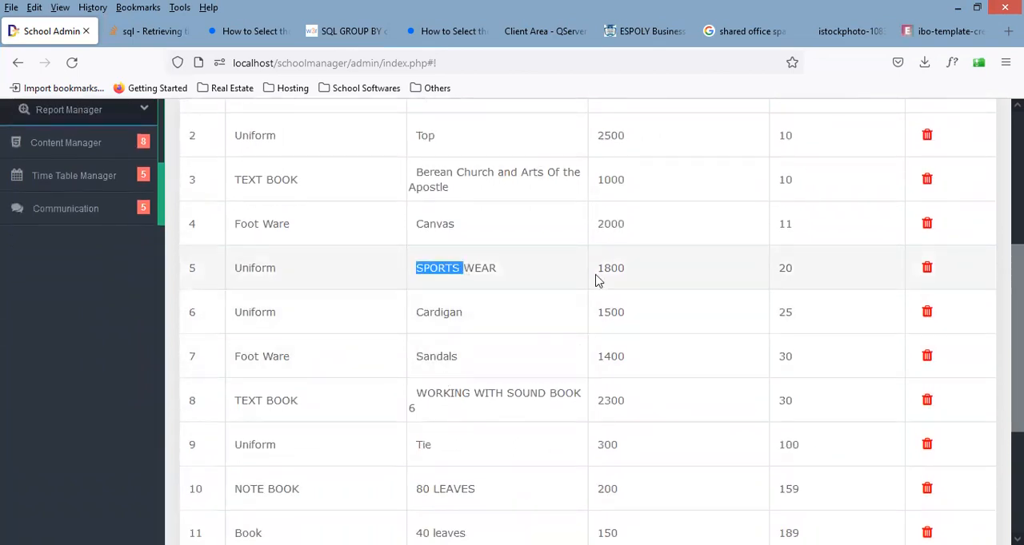
pyautogui.click(624, 272)
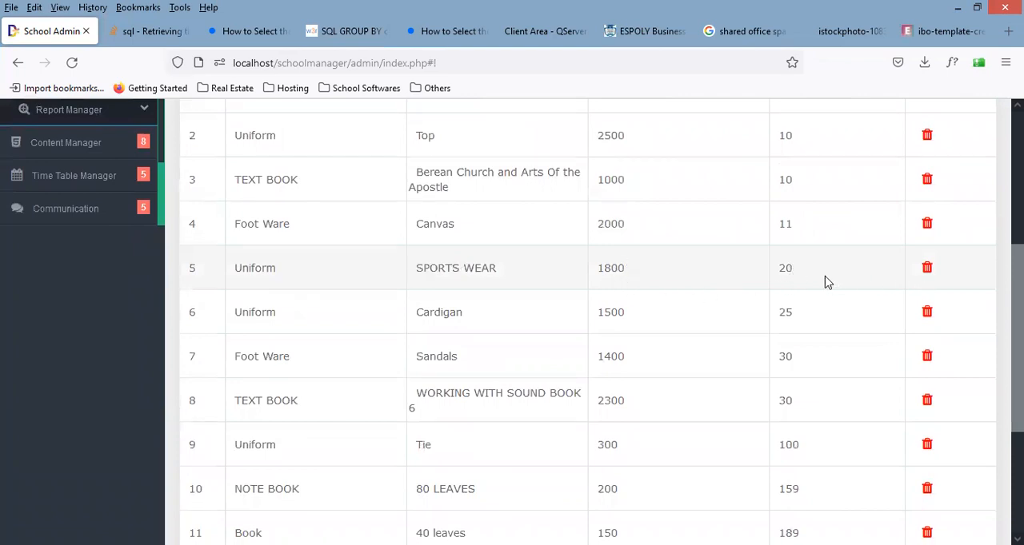
# Step: Check the SPORTS WEAR quantity in the Stock List, and open the Stock History page to look through its records
pyautogui.doubleClick(788, 272)
pyautogui.scroll(3, 996, 268)
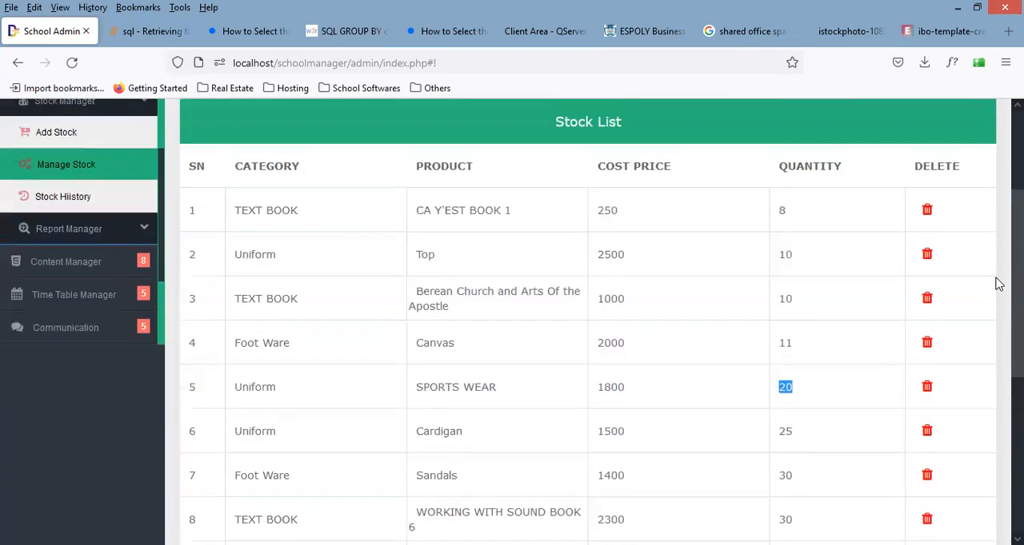
pyautogui.scroll(-1, 998, 255)
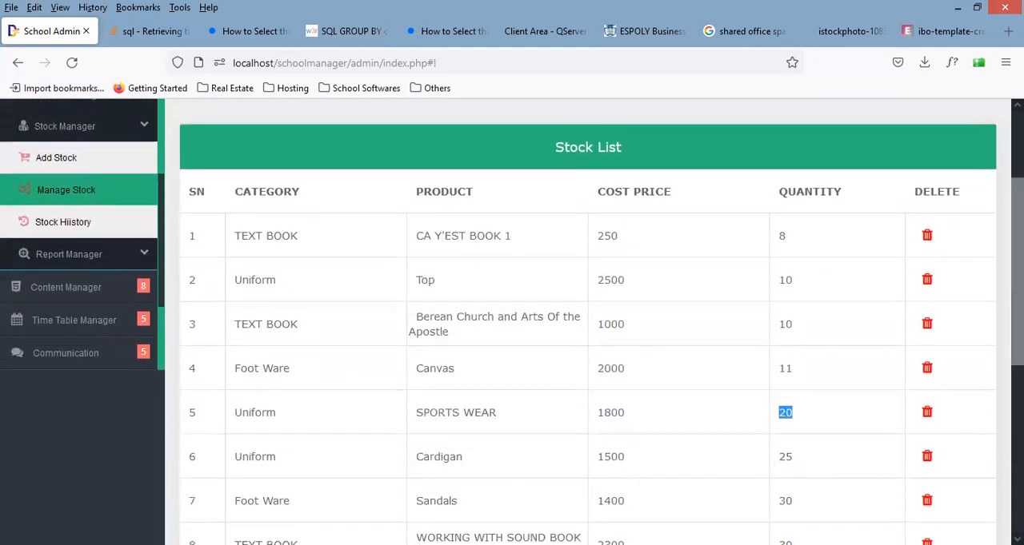
pyautogui.click(117, 230)
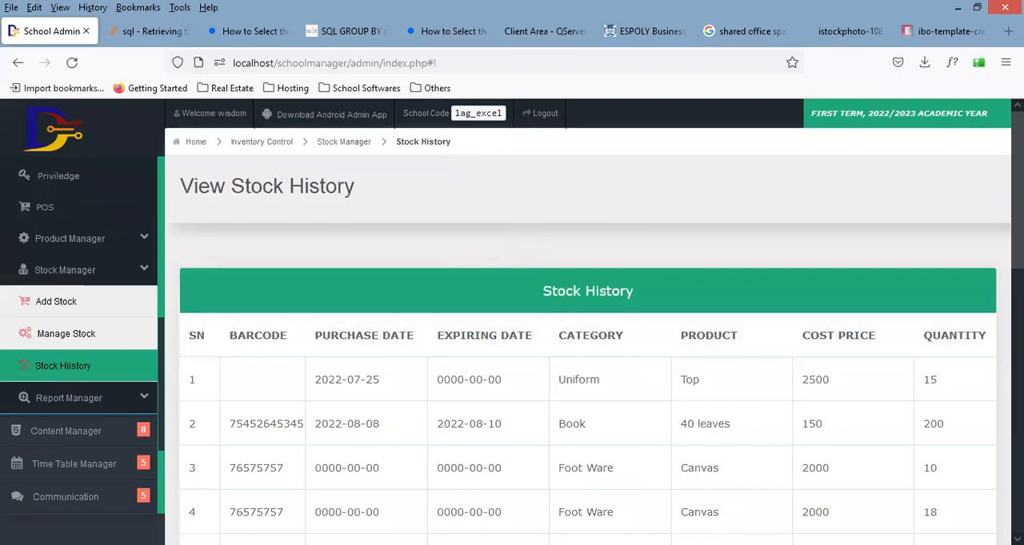
pyautogui.scroll(-10, 588, 320)
pyautogui.scroll(10, 983, 286)
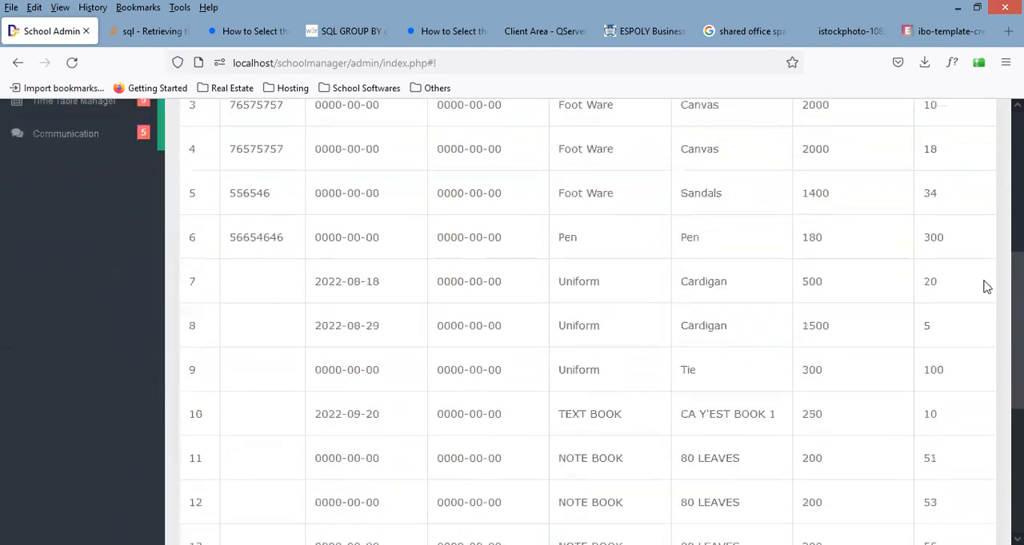
# Step: Return to the Manage Stock page and review the Stock List down to the last product, checking the SPORTS WEAR quantity
pyautogui.click(132, 219)
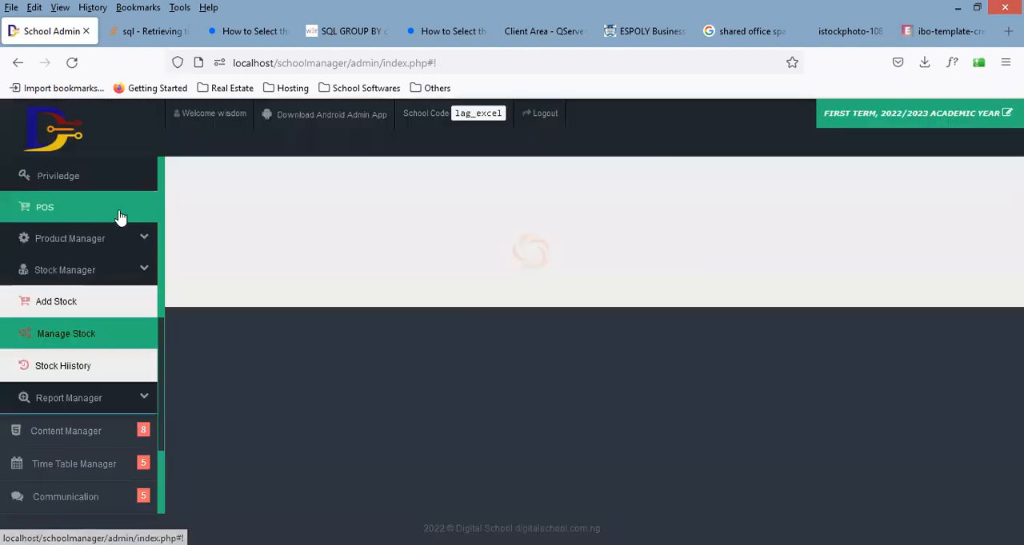
pyautogui.scroll(-5, 588, 320)
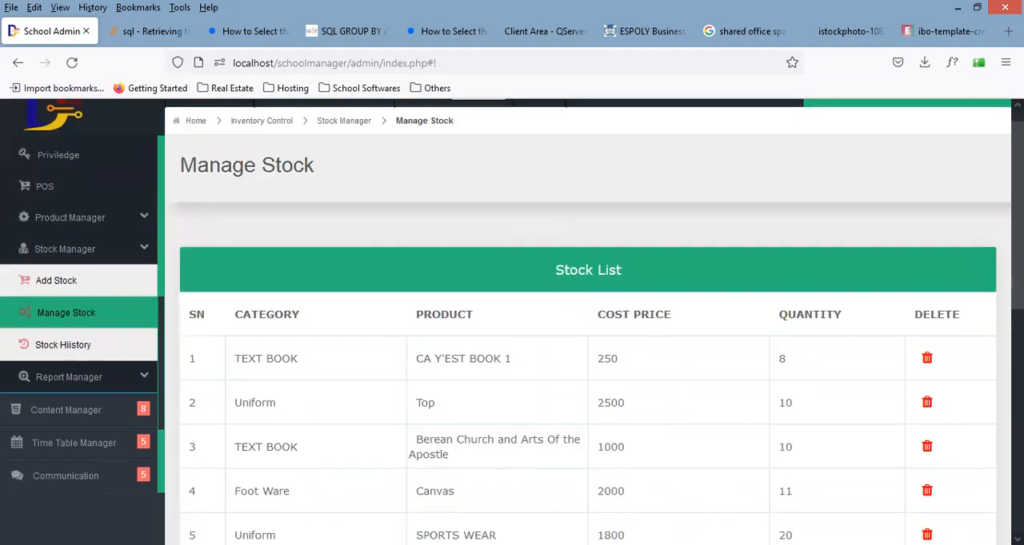
pyautogui.scroll(-3, 512, 320)
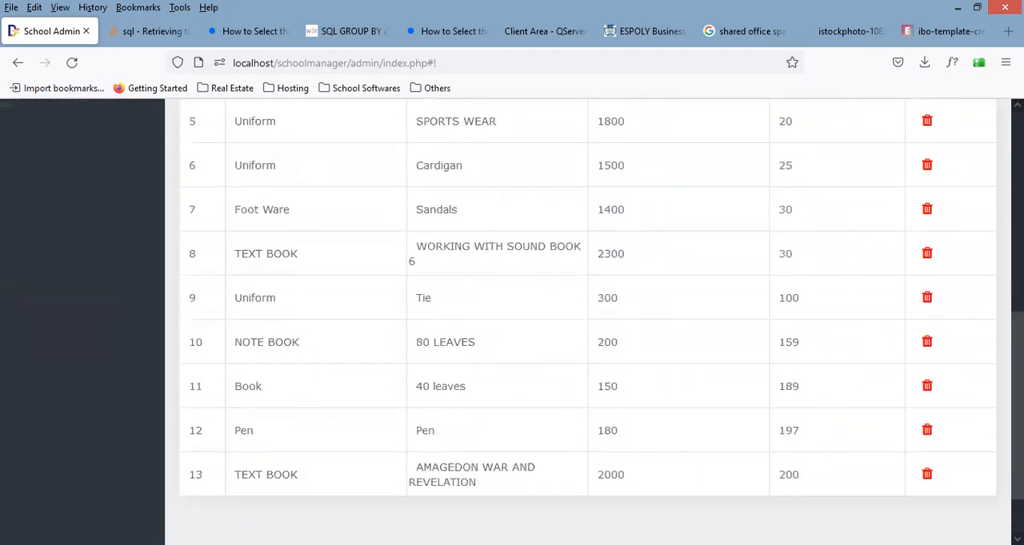
pyautogui.scroll(4, 512, 320)
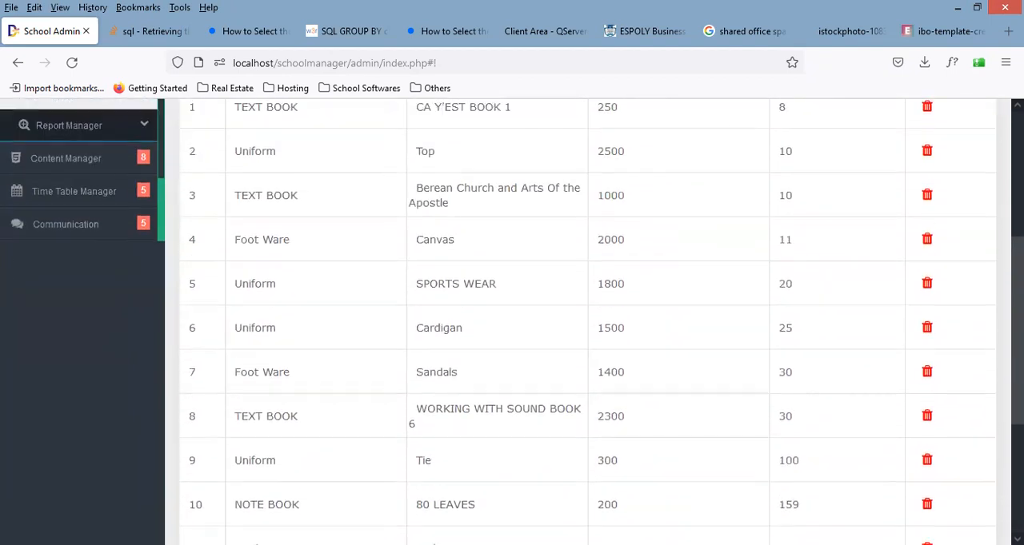
pyautogui.scroll(-1, 512, 320)
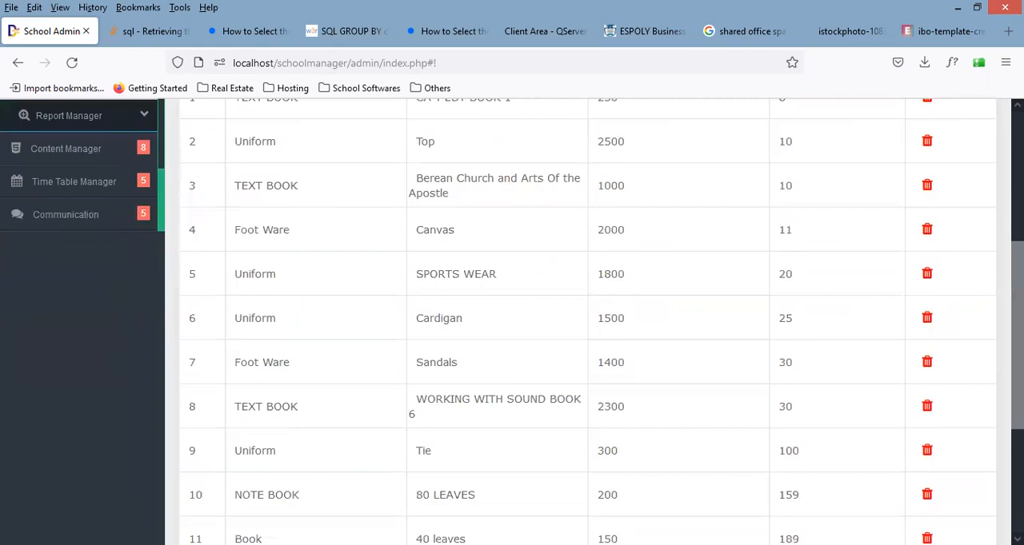
pyautogui.doubleClick(791, 283)
pyautogui.click(847, 296)
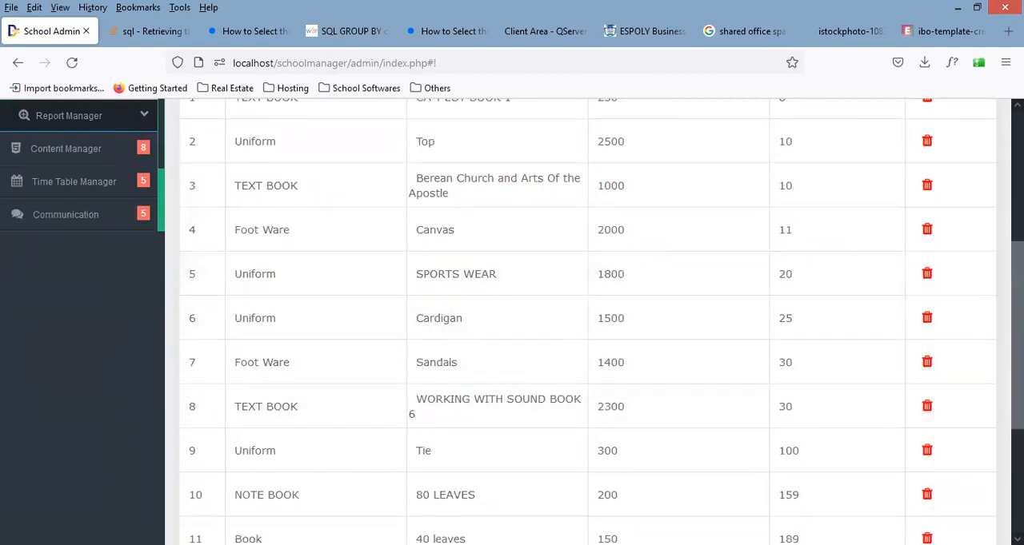
pyautogui.scroll(5, 992, 212)
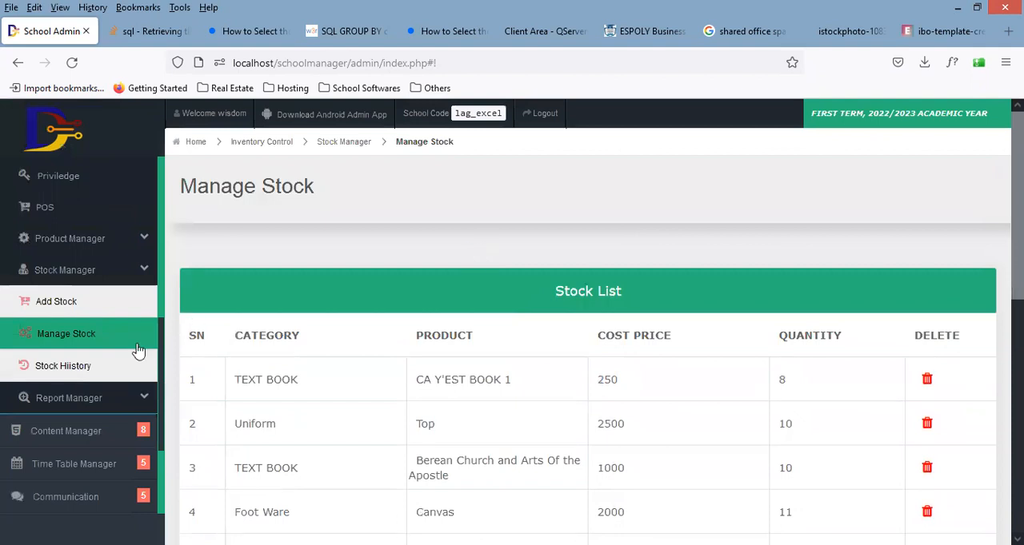
# Step: Open the Add Stock form and choose the Uniform category and the SPORTS WEAR product
pyautogui.click(68, 313)
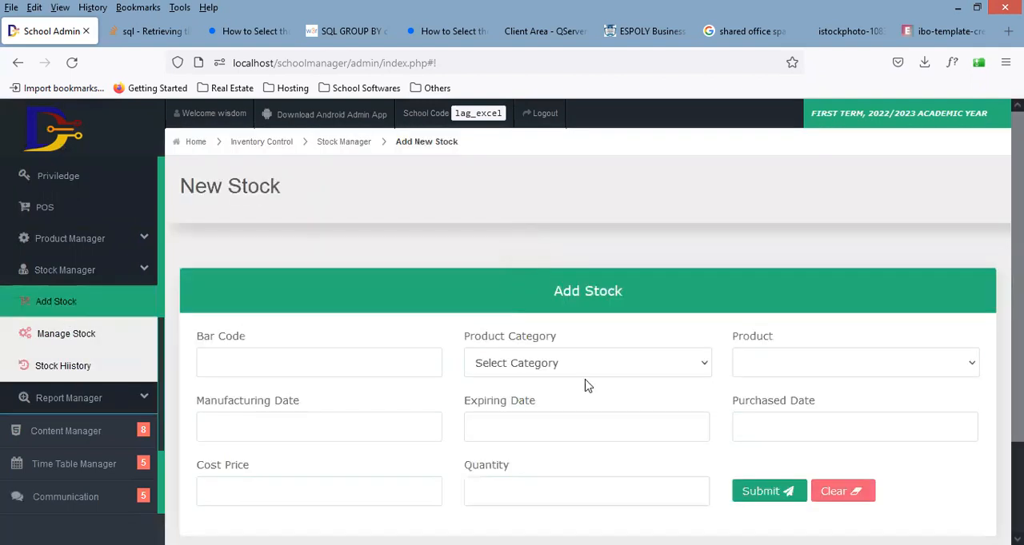
pyautogui.click(594, 369)
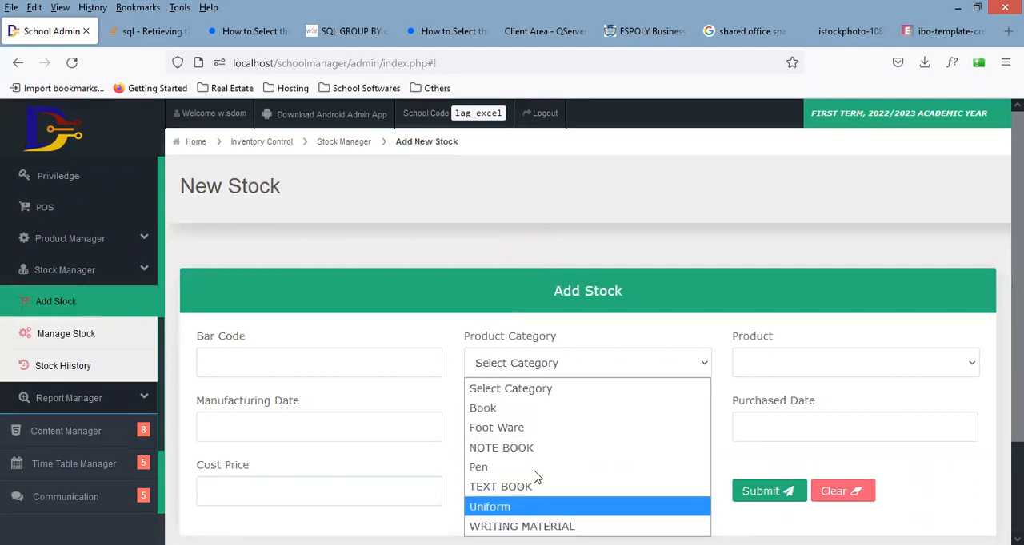
pyautogui.click(537, 506)
pyautogui.click(796, 364)
pyautogui.click(797, 425)
# Step: Enter cost price 1800 and quantity 5 for the additional SPORTS WEAR stock, and submit the record
pyautogui.scroll(-2, 588, 360)
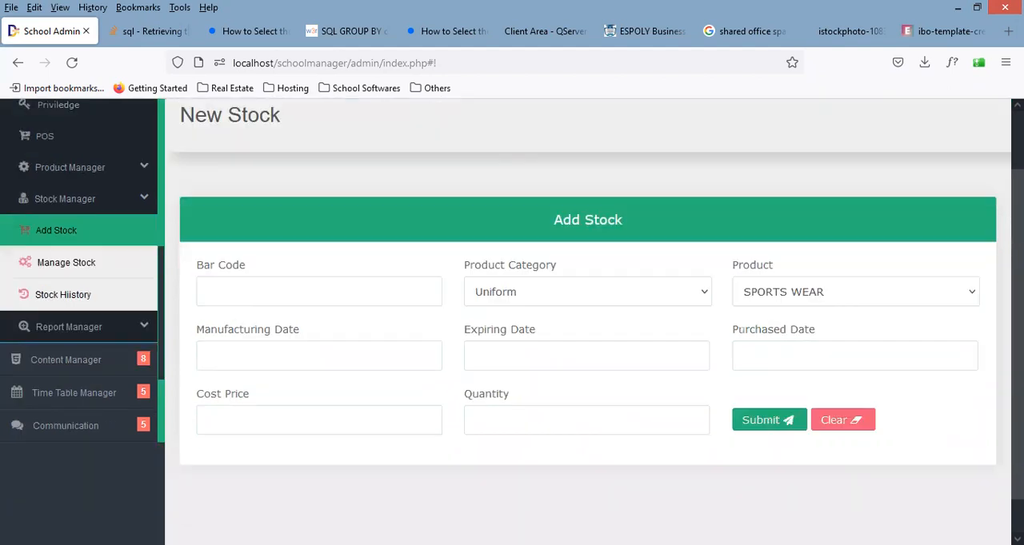
pyautogui.click(405, 383)
pyautogui.write('1800')
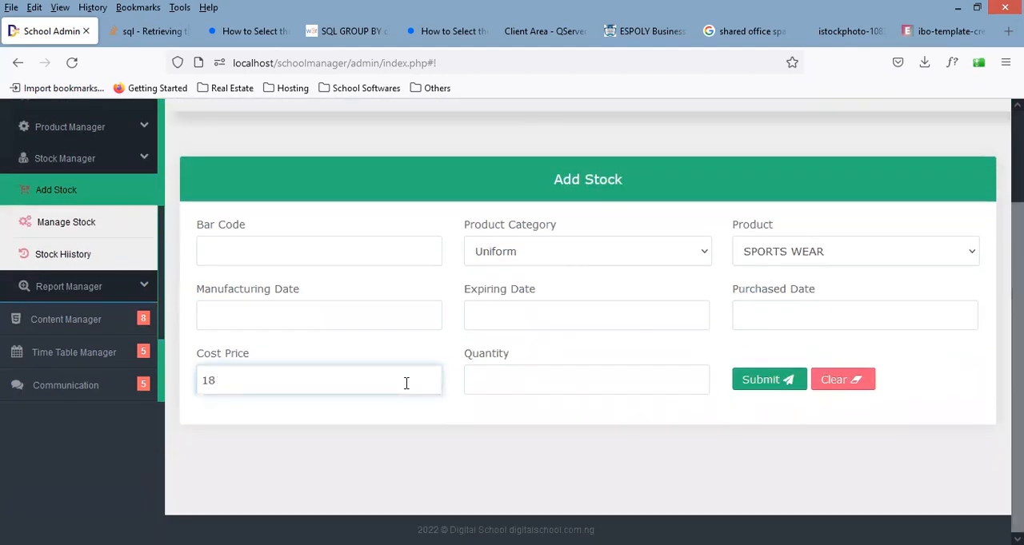
pyautogui.click(602, 380)
pyautogui.write('5')
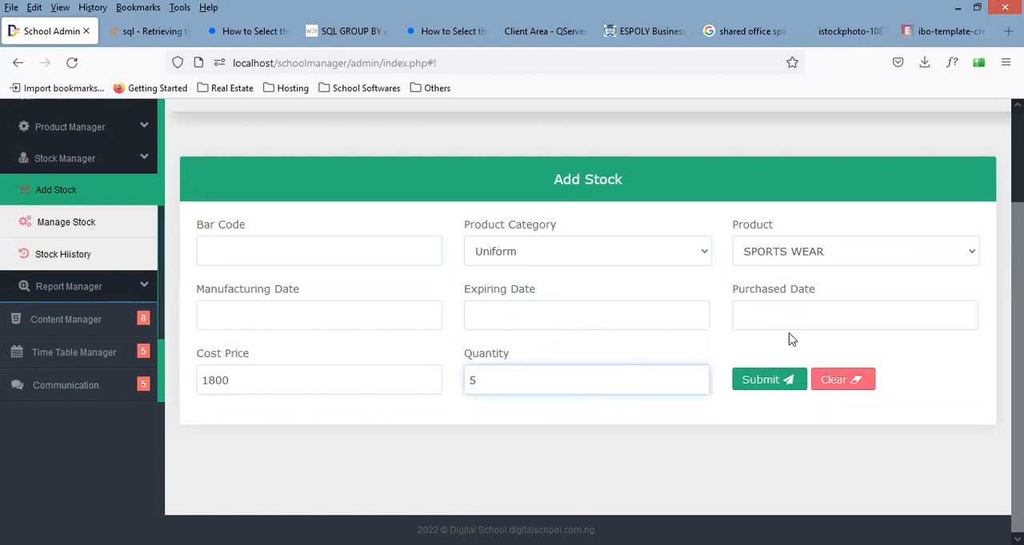
pyautogui.click(772, 382)
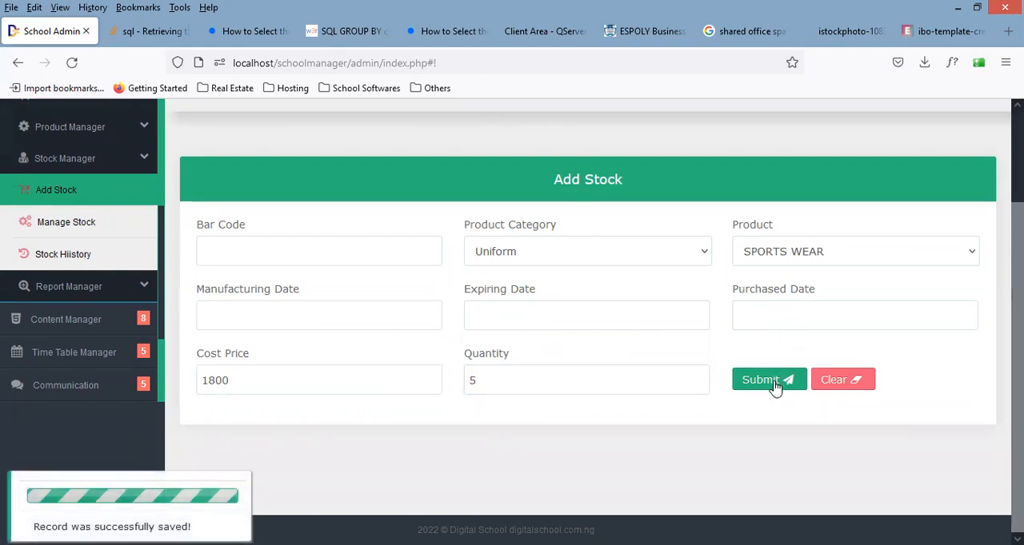
# Step: Open the Manage Stock page and check how the additional stock changed the SPORTS WEAR quantity
pyautogui.click(94, 229)
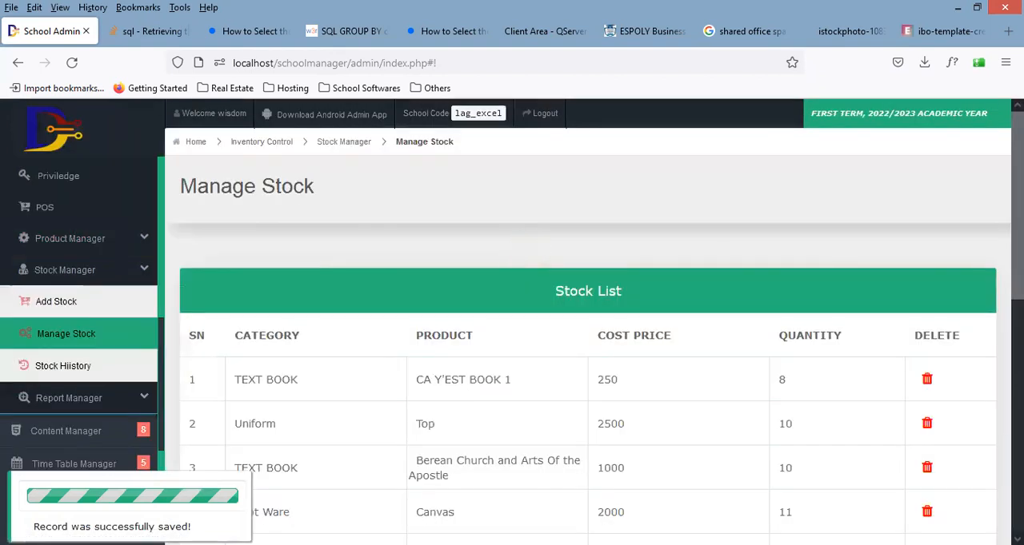
pyautogui.scroll(-5, 692, 383)
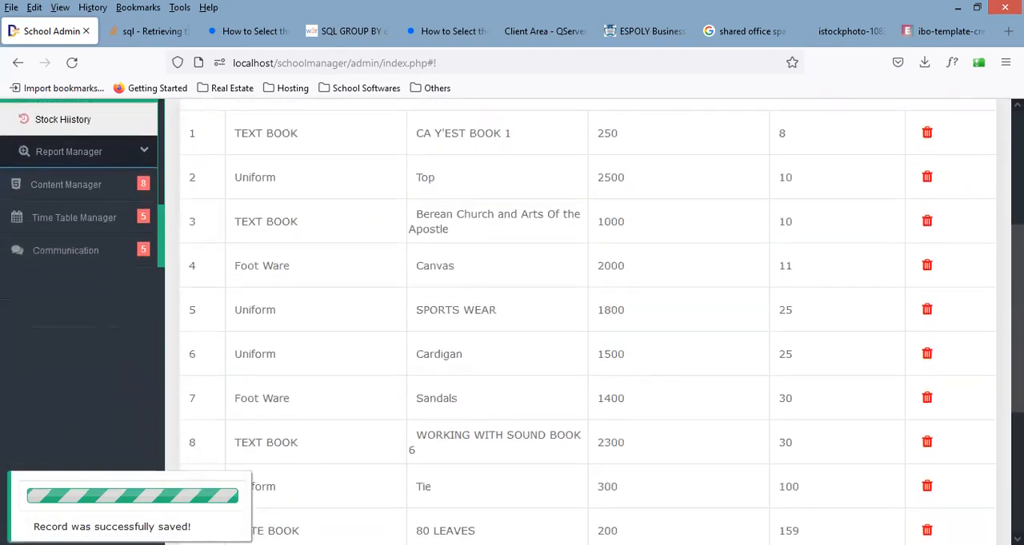
pyautogui.doubleClick(785, 306)
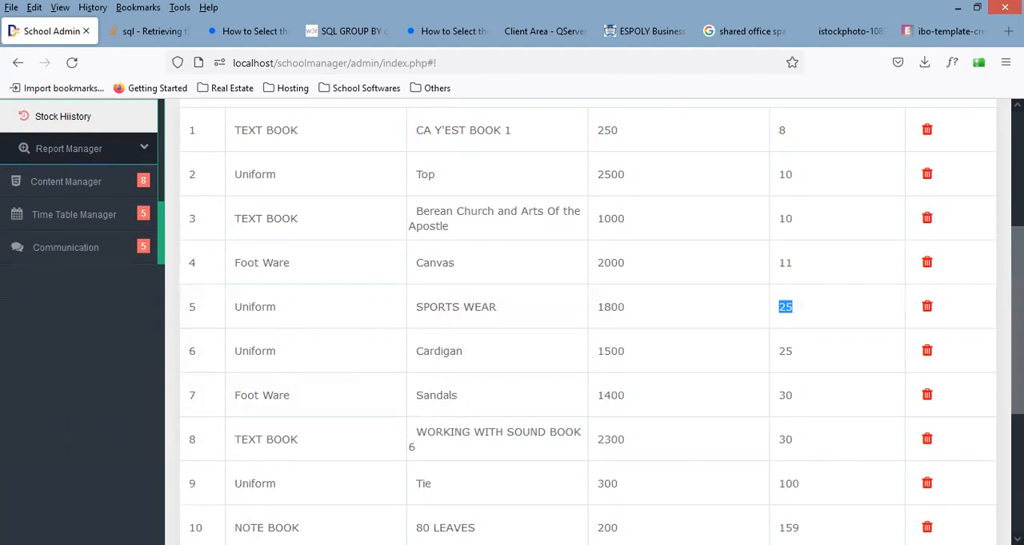
pyautogui.scroll(-5, 587, 320)
pyautogui.scroll(7, 986, 297)
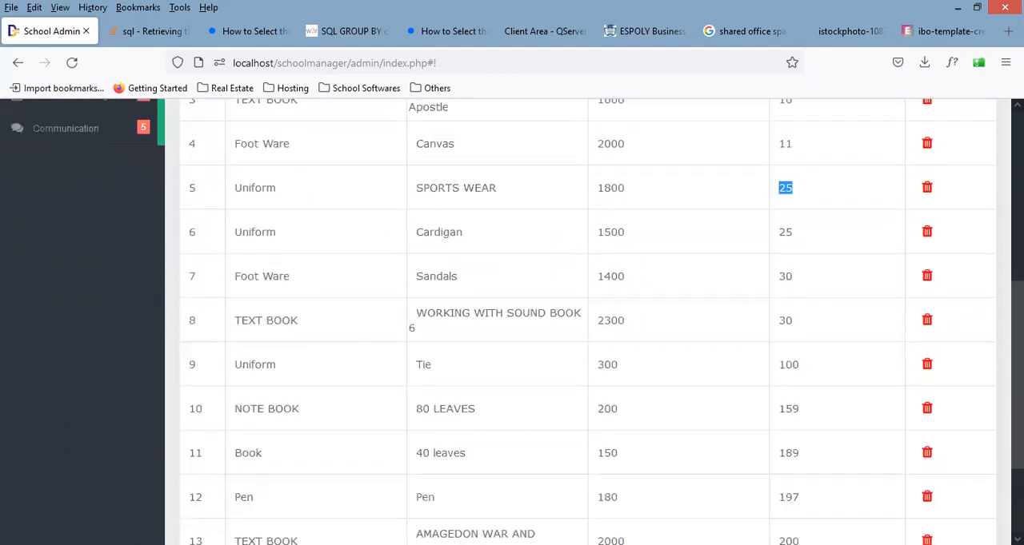
pyautogui.scroll(-1, 984, 268)
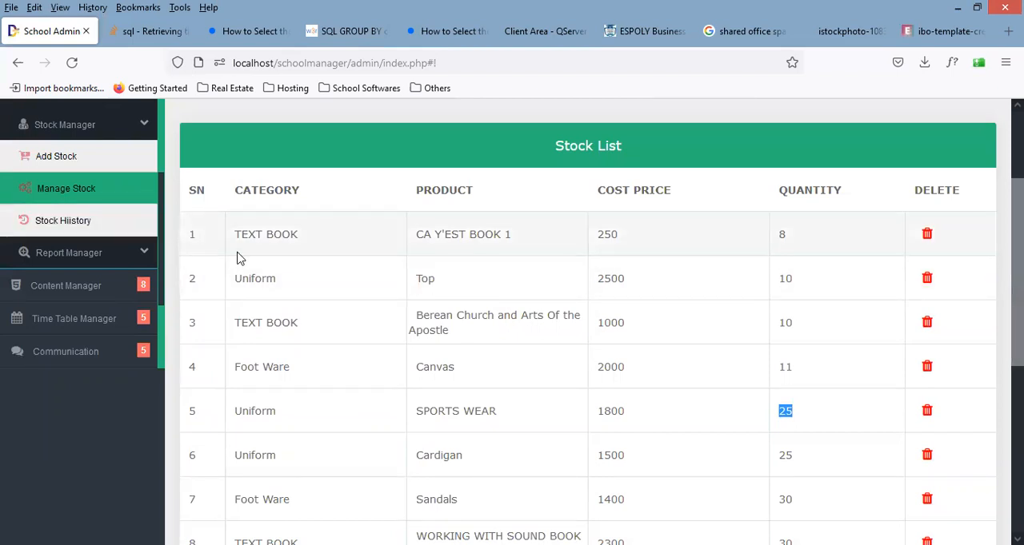
# Step: Open the Stock History page and compare the quantities of the two SPORTS WEAR entries
pyautogui.click(116, 223)
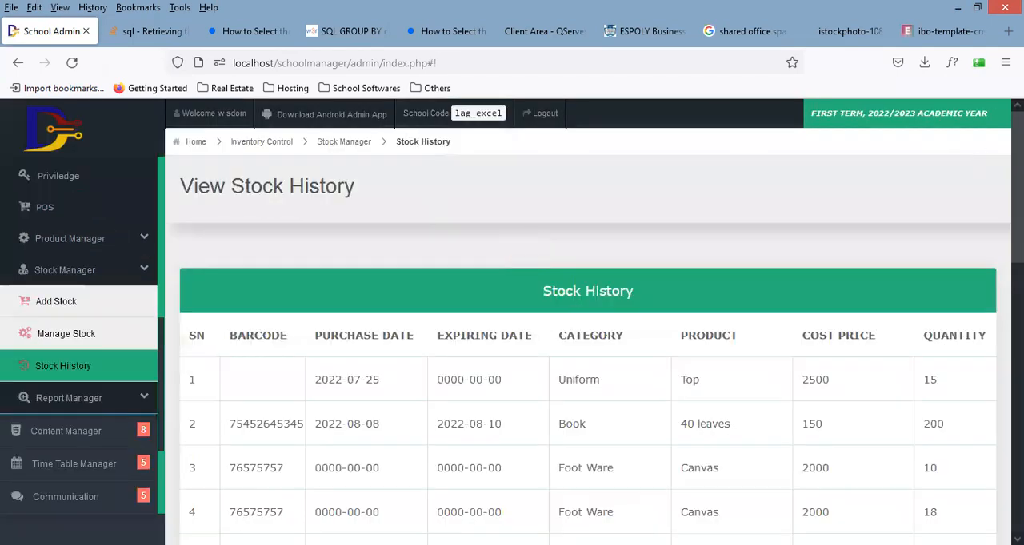
pyautogui.scroll(-5, 588, 320)
pyautogui.scroll(-5, 588, 320)
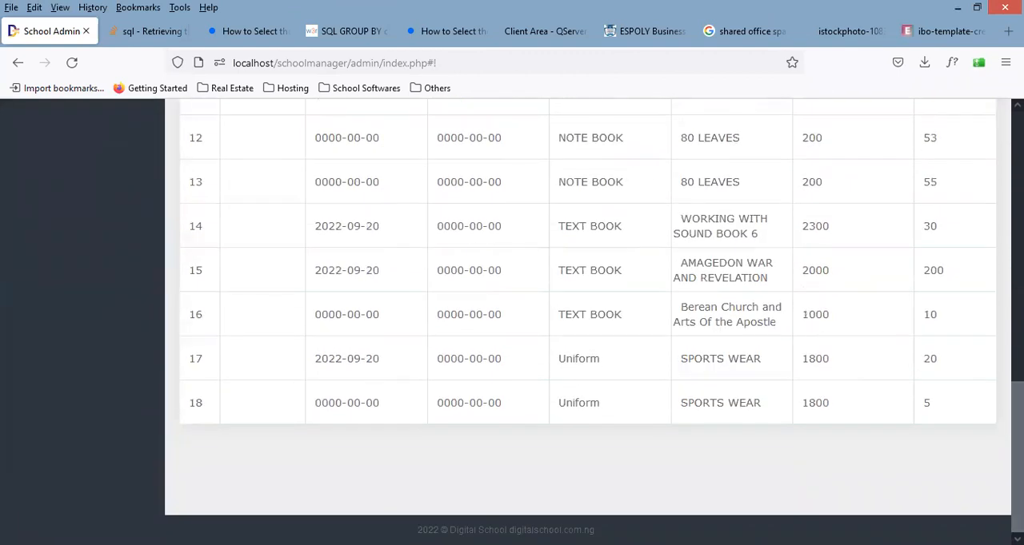
pyautogui.doubleClick(931, 356)
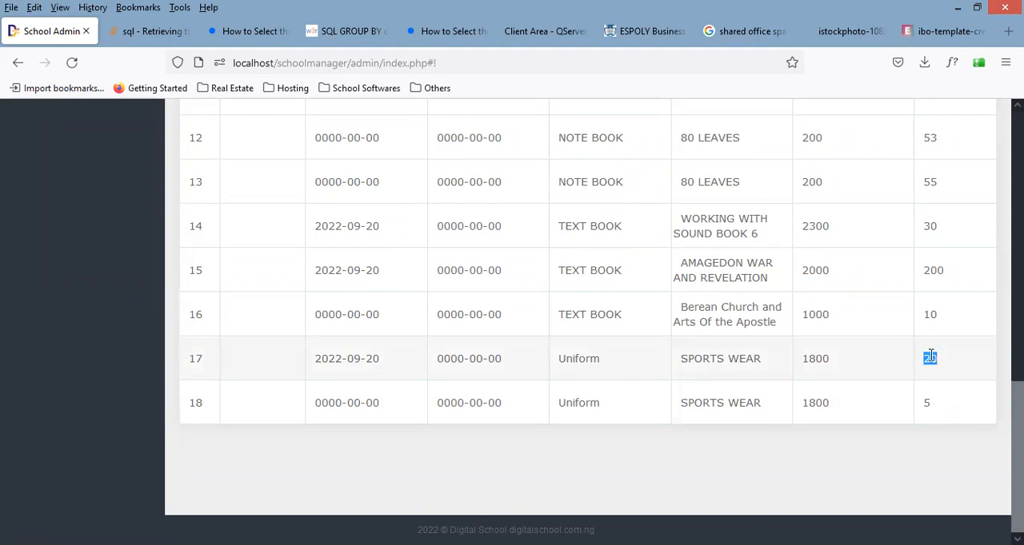
pyautogui.doubleClick(927, 402)
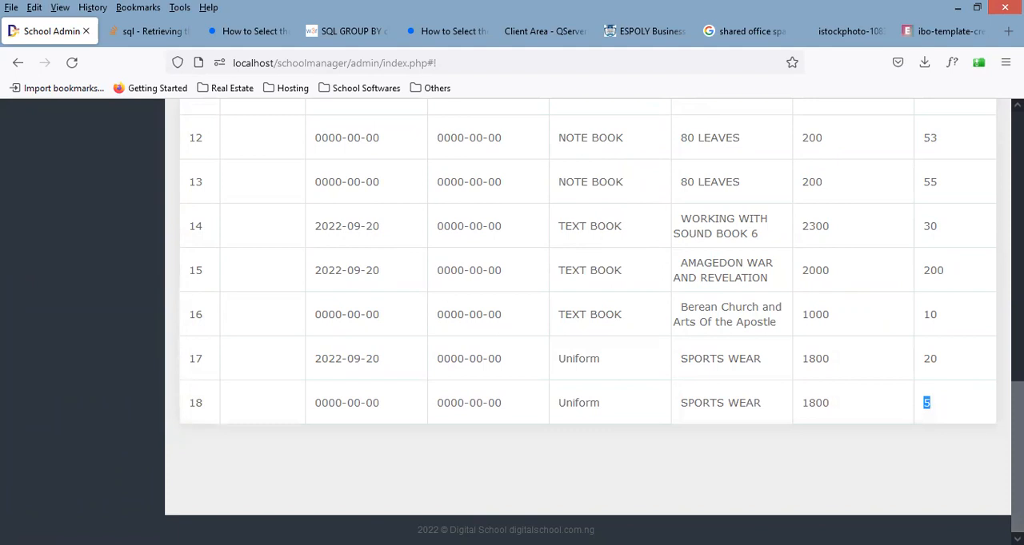
pyautogui.scroll(15, 996, 235)
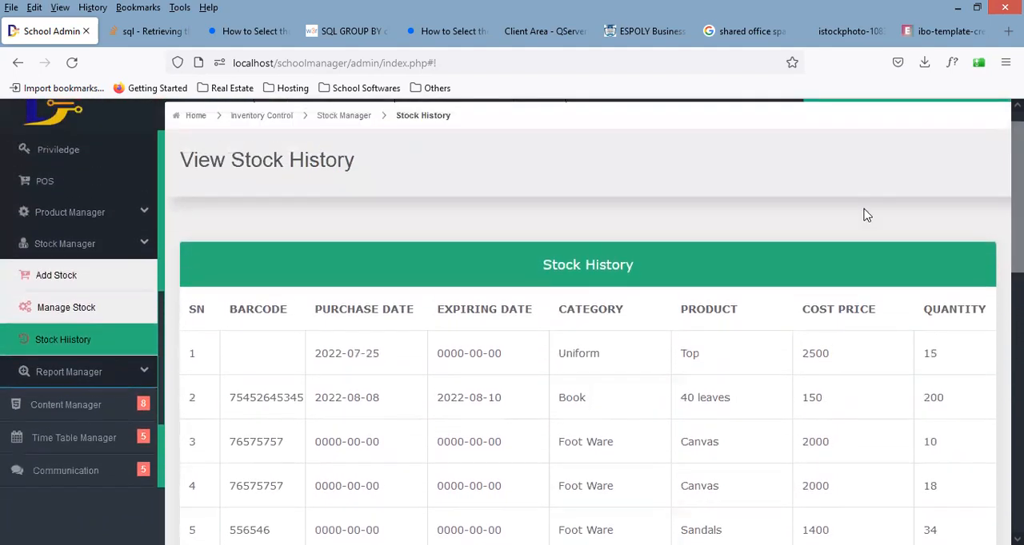
# Step: Delete the SPORTS WEAR stock from the Stock List on the Manage Stock page and confirm the deletion
pyautogui.click(105, 316)
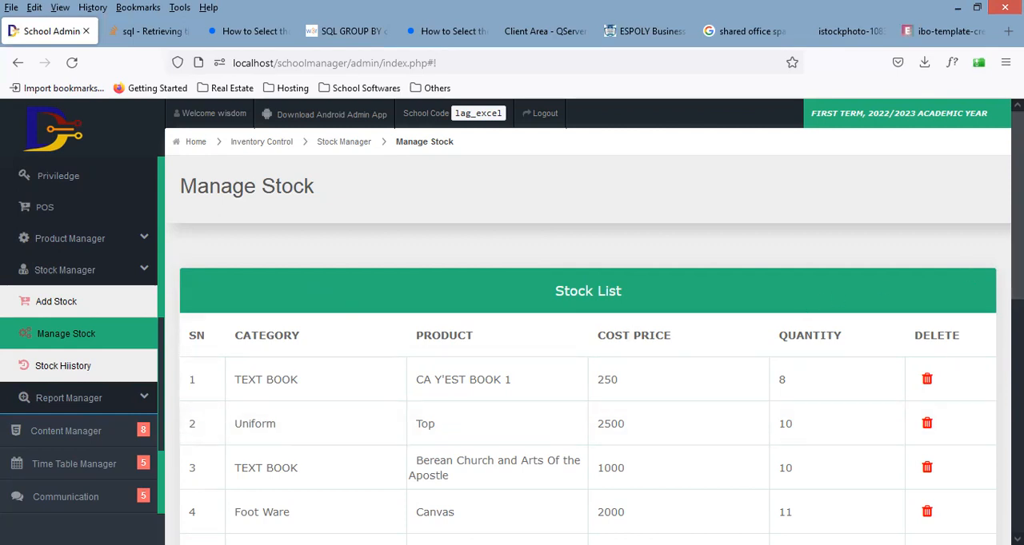
pyautogui.scroll(-5, 1017, 200)
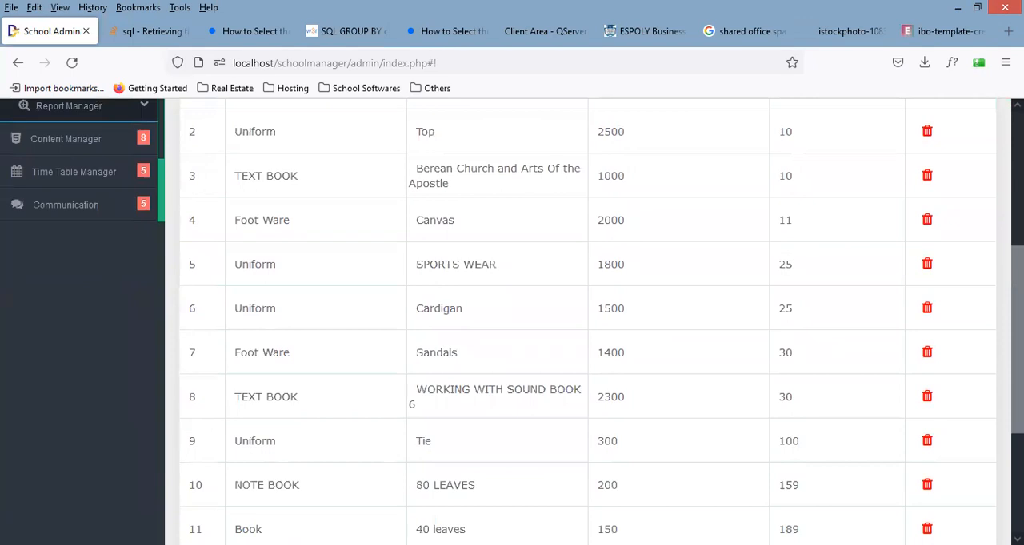
pyautogui.click(927, 266)
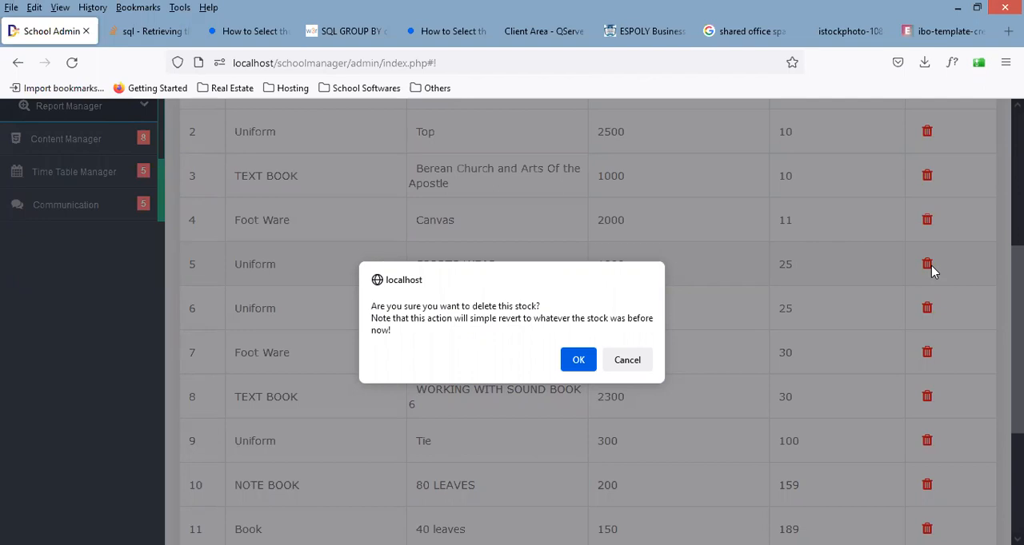
pyautogui.click(580, 362)
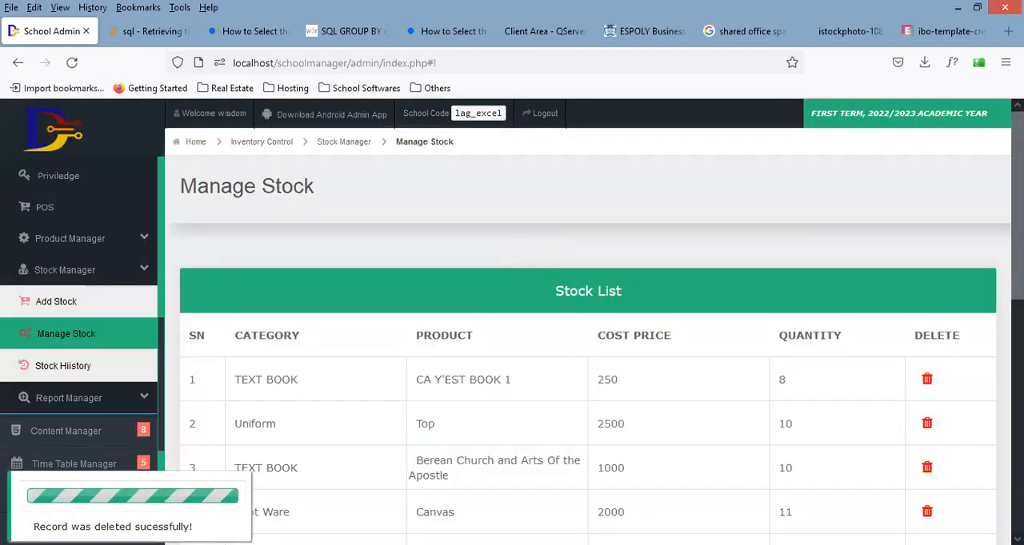
# Step: Check the SPORTS WEAR quantity in the Stock List after the deletion, and collapse the Stock Manager section
pyautogui.scroll(-5, 1018, 240)
pyautogui.moveTo(1017, 323); pyautogui.dragTo(1018, 335)
pyautogui.doubleClick(781, 275)
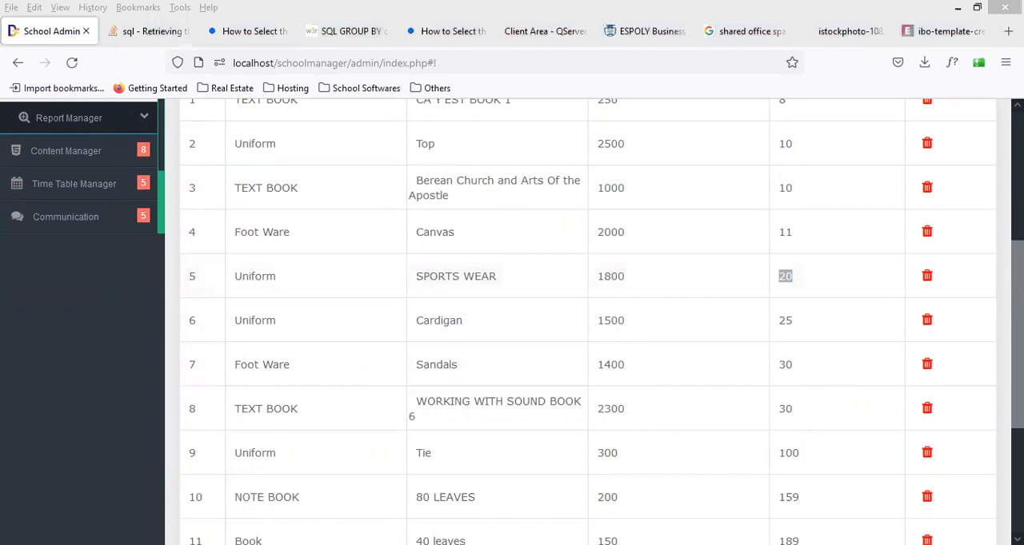
pyautogui.moveTo(1017, 328); pyautogui.dragTo(1016, 278)
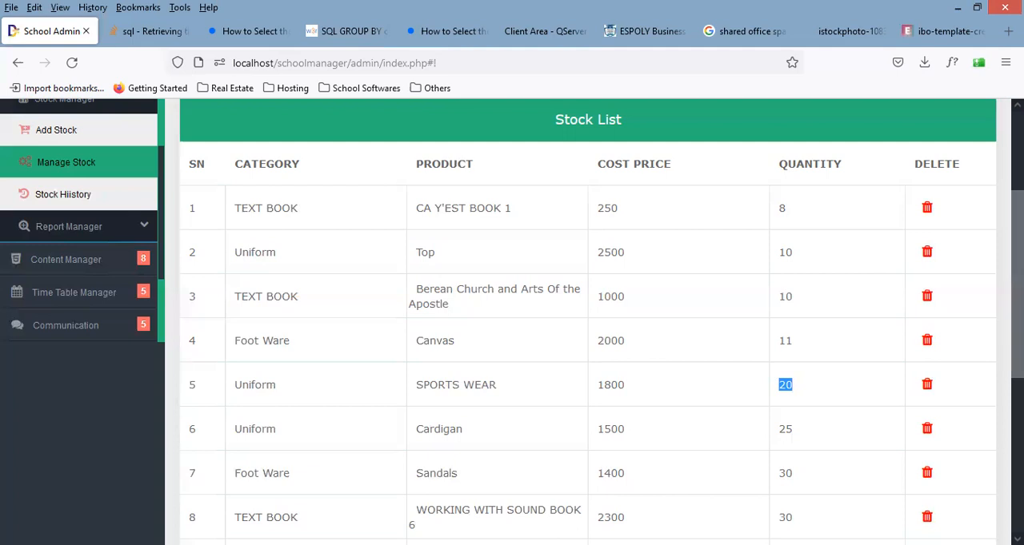
pyautogui.scroll(2, 656, 320)
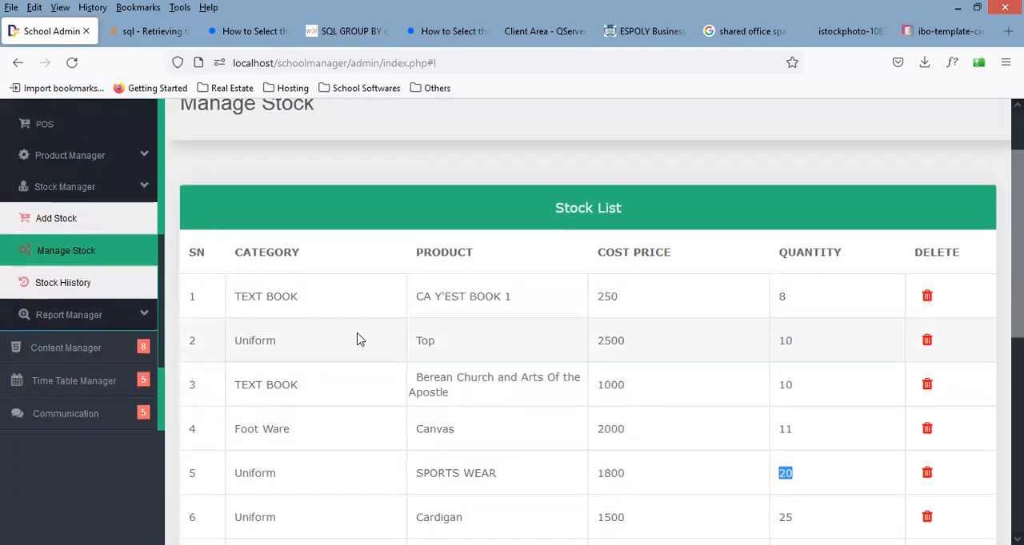
pyautogui.click(100, 194)
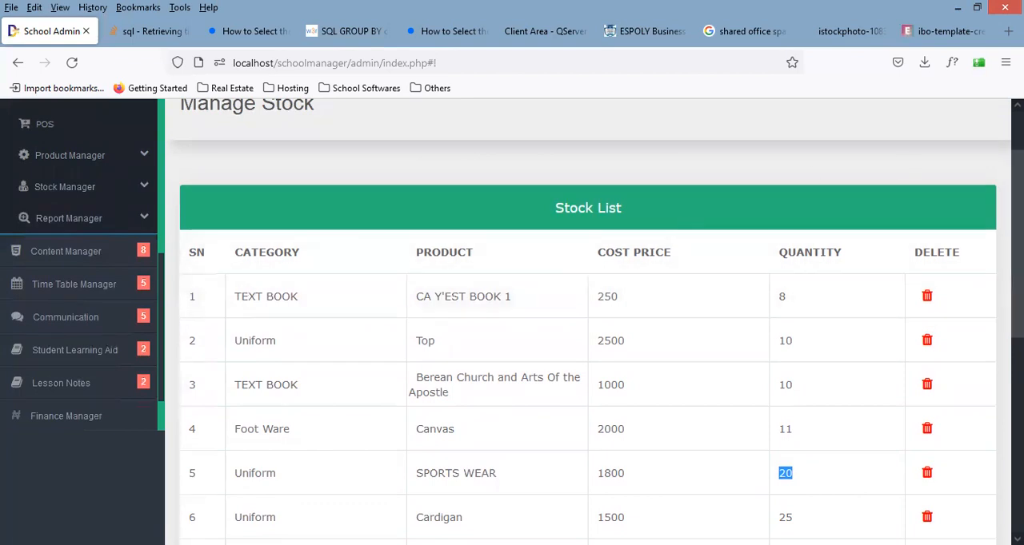
# Step: Look through the products and their quantities in the Stock List on the Manage Stock page
pyautogui.scroll(-3, 588, 320)
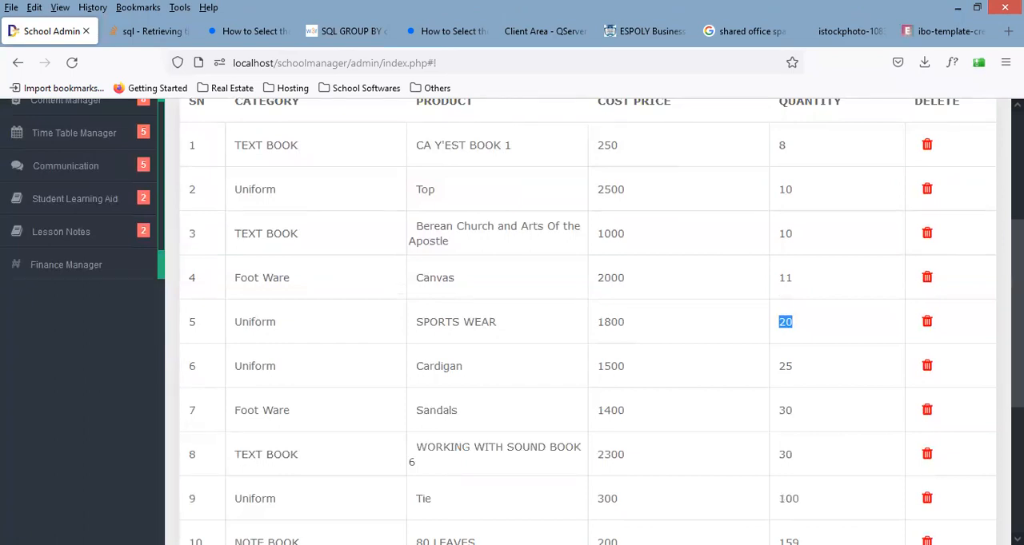
pyautogui.scroll(-2, 588, 320)
pyautogui.moveTo(1017, 346); pyautogui.dragTo(1016, 344)
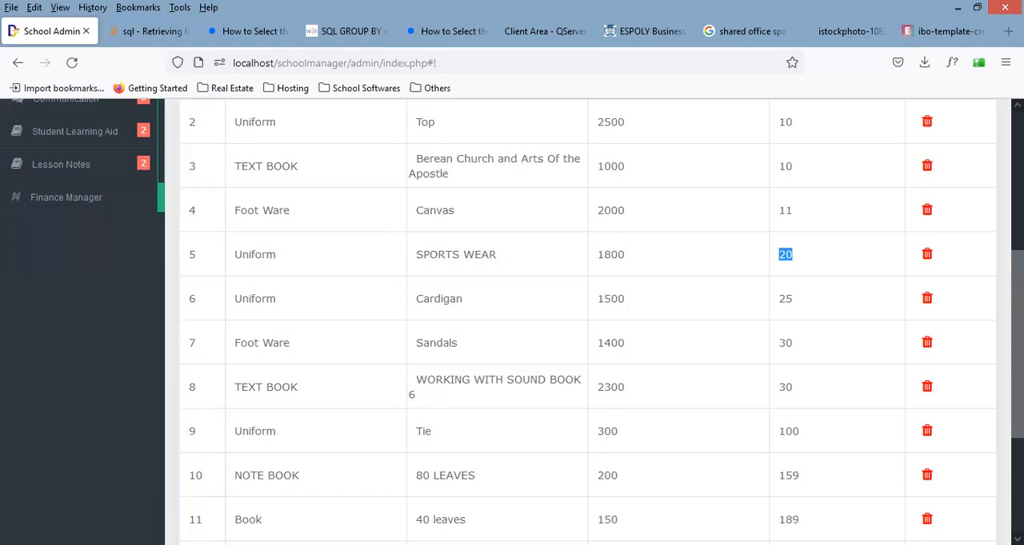
pyautogui.scroll(3, 588, 319)
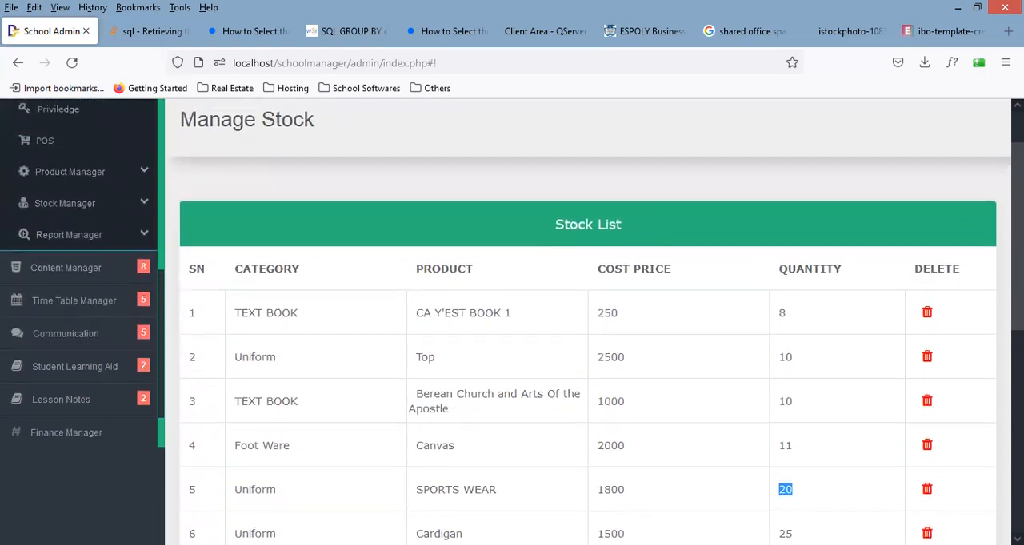
pyautogui.scroll(1, 588, 319)
pyautogui.scroll(1, 587, 320)
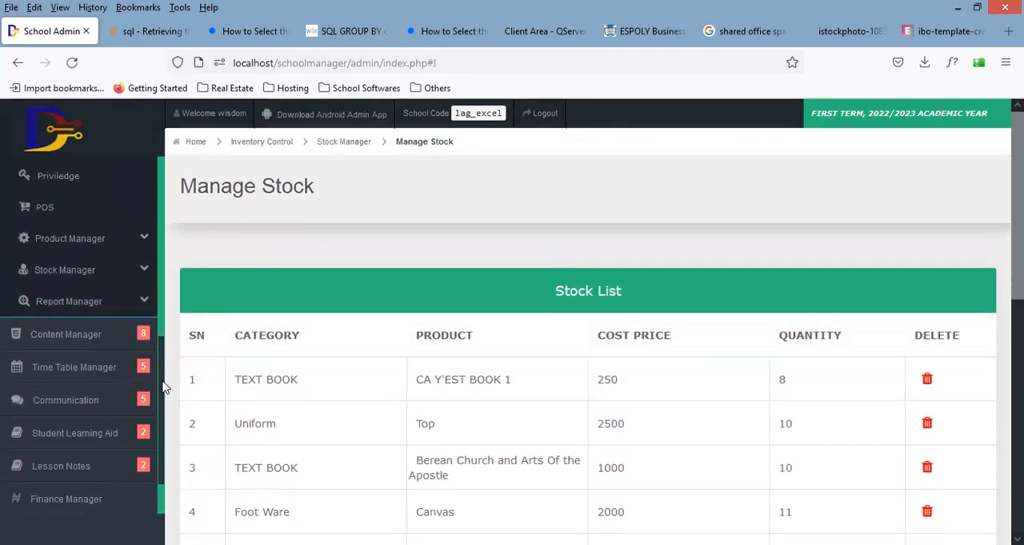
# Step: Open the POS page and look over its product cards and the order section
pyautogui.scroll(3, 159, 343)
pyautogui.scroll(-2, 158, 326)
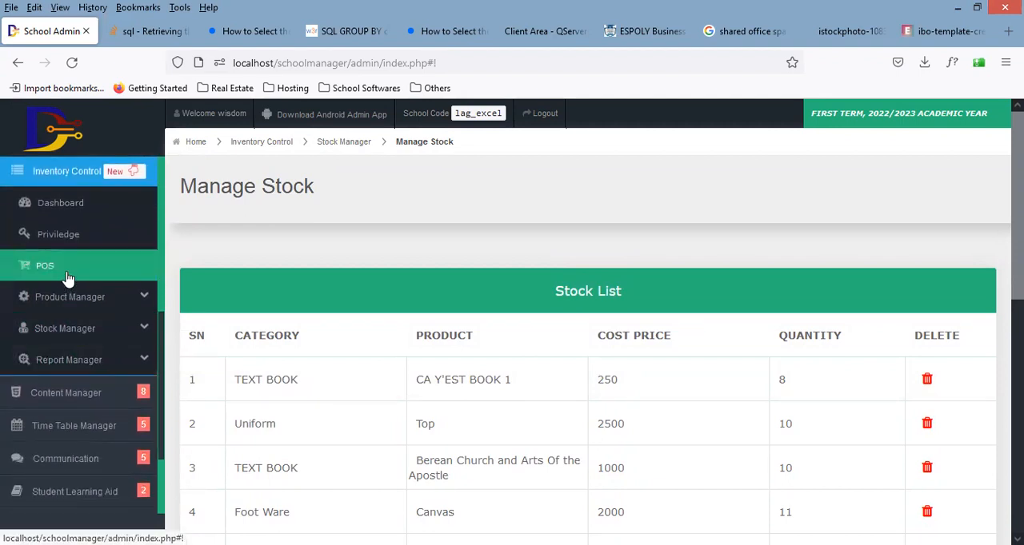
pyautogui.click(68, 277)
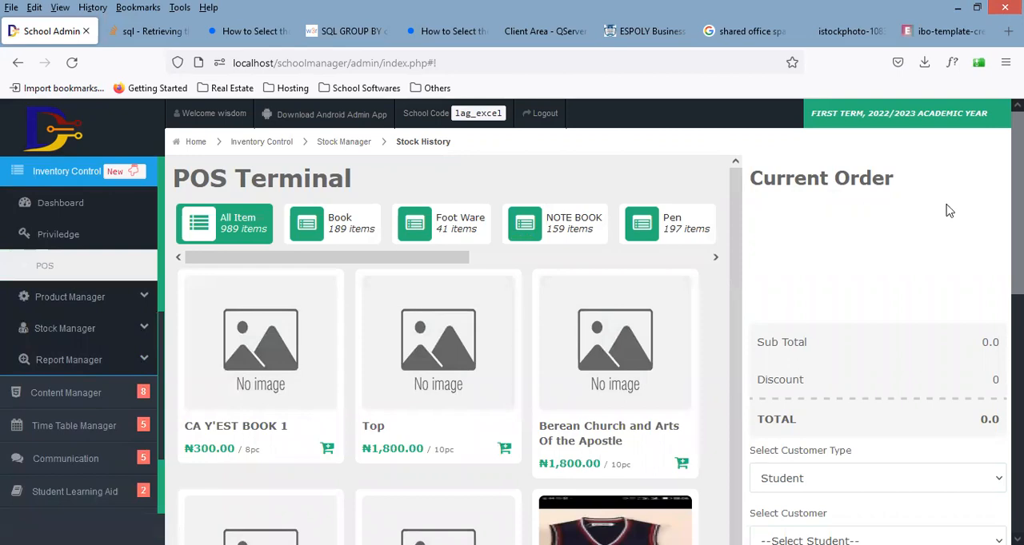
pyautogui.scroll(-2, 1017, 207)
pyautogui.scroll(-3, 989, 291)
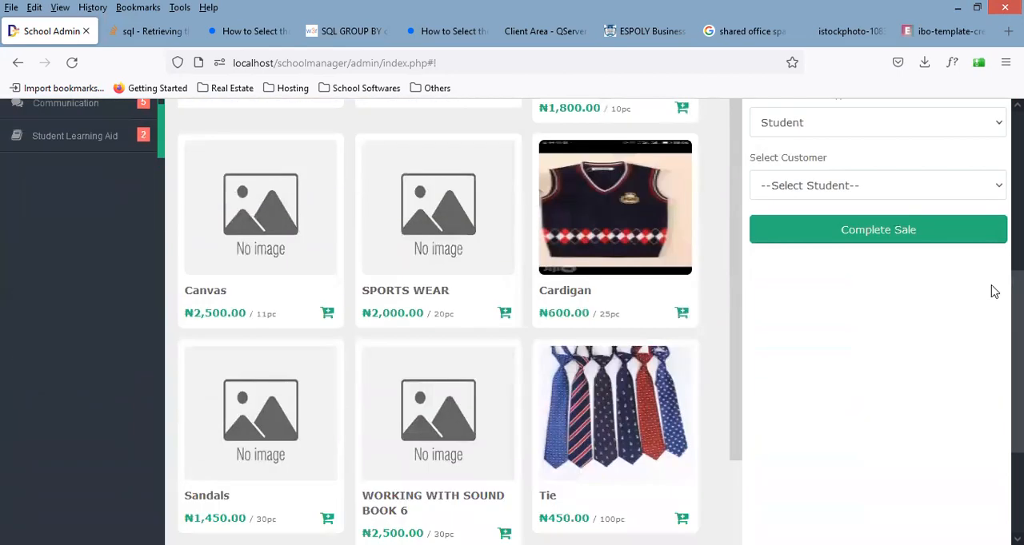
pyautogui.scroll(5, 992, 210)
pyautogui.scroll(1, 995, 208)
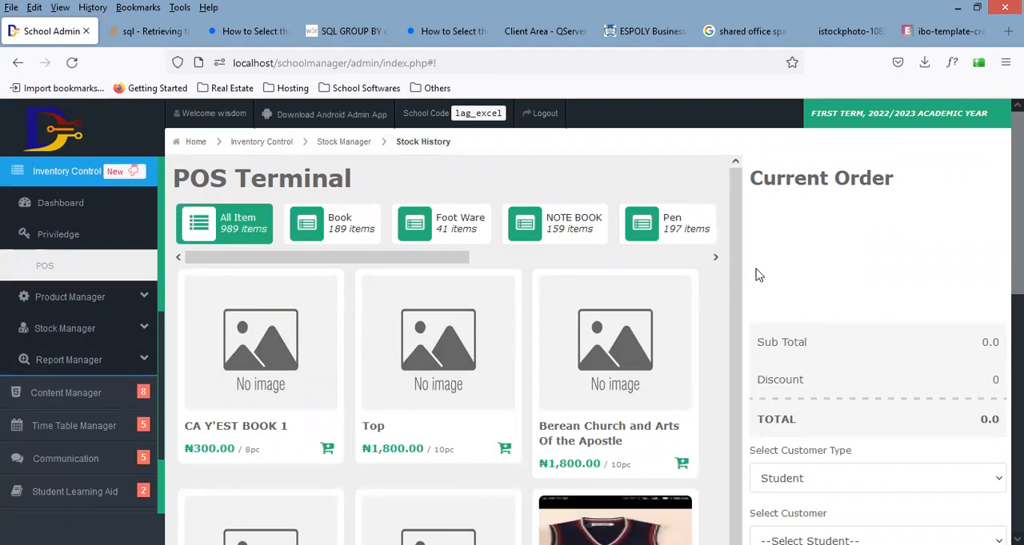
# Step: Find SPORTS WEAR among all items in the POS Terminal and check its price and available quantity
pyautogui.moveTo(736, 258); pyautogui.dragTo(739, 456)
pyautogui.scroll(5, 615, 459)
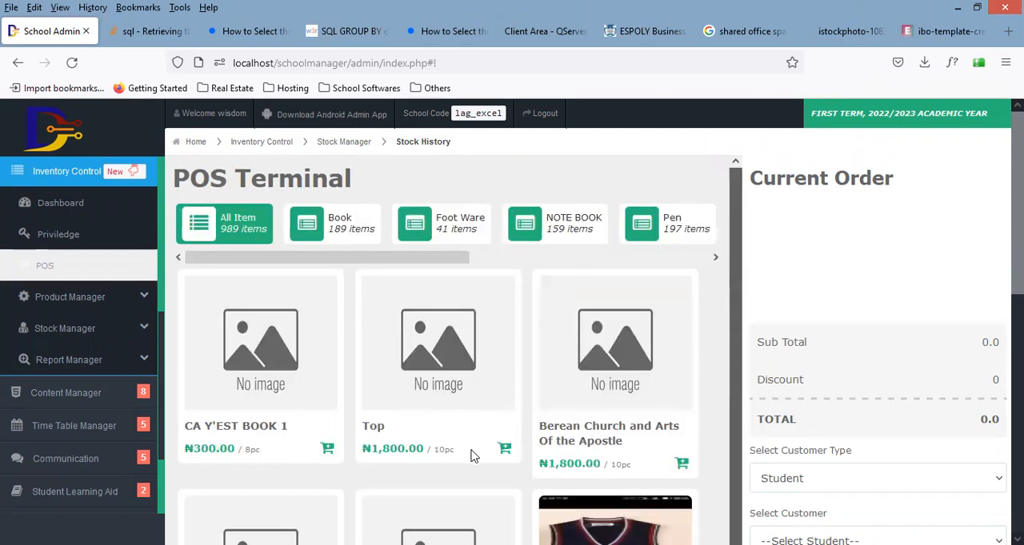
pyautogui.scroll(-3, 472, 456)
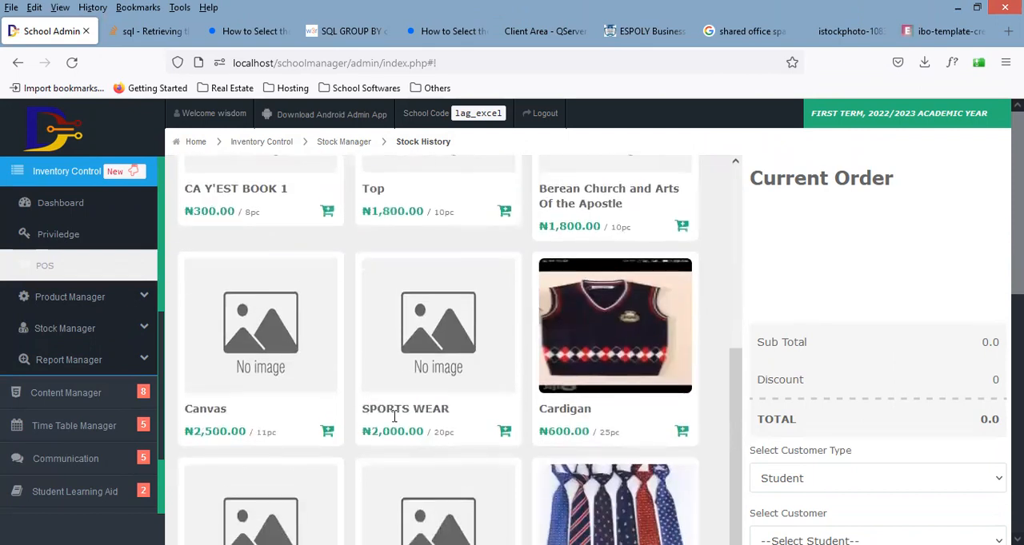
pyautogui.doubleClick(394, 407)
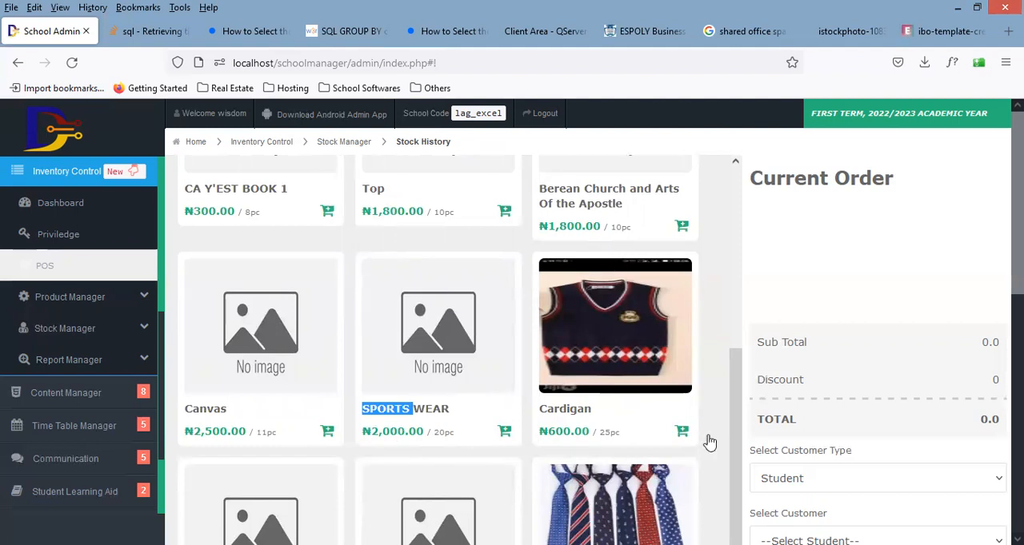
pyautogui.moveTo(735, 425); pyautogui.dragTo(735, 228)
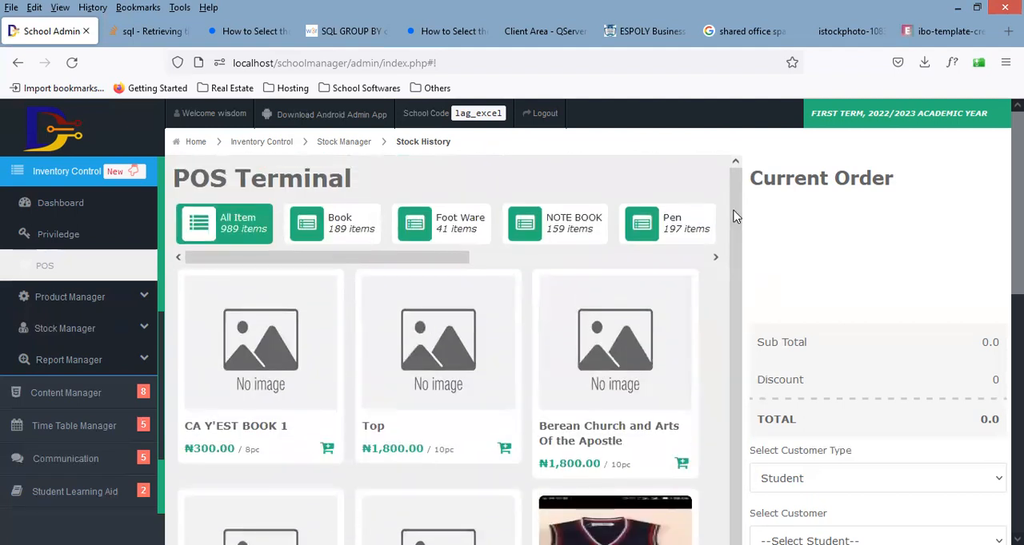
# Step: Filter the POS products by the Uniform category, look over its items, and return to All Item
pyautogui.moveTo(439, 258); pyautogui.dragTo(660, 268)
pyautogui.click(555, 210)
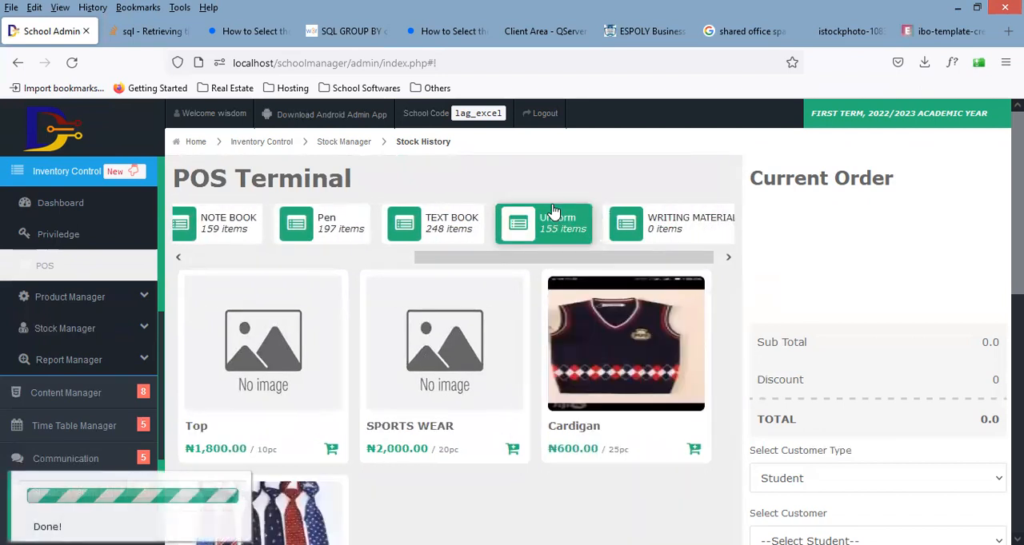
pyautogui.scroll(-4, 512, 320)
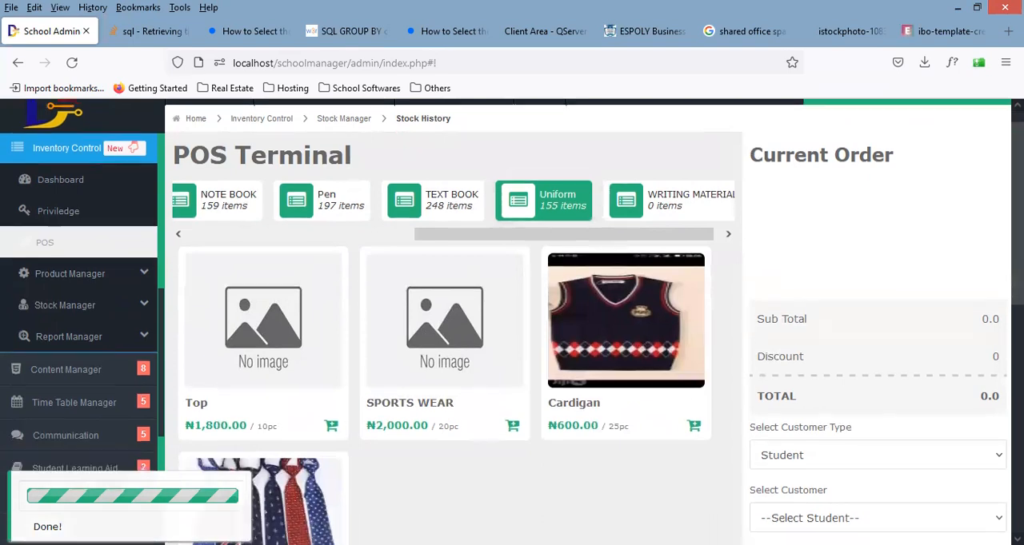
pyautogui.scroll(1, 512, 319)
pyautogui.scroll(1, 512, 320)
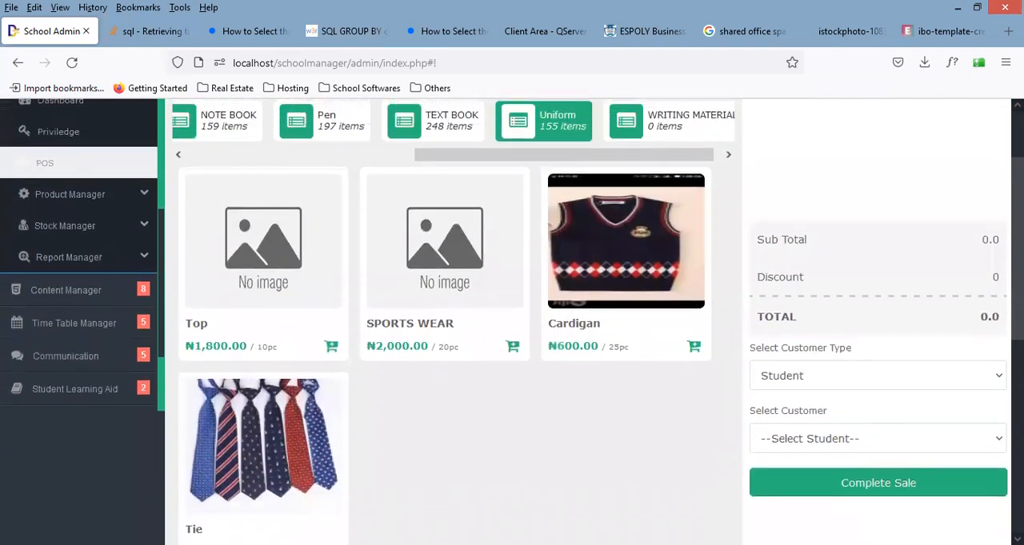
pyautogui.scroll(1, 512, 320)
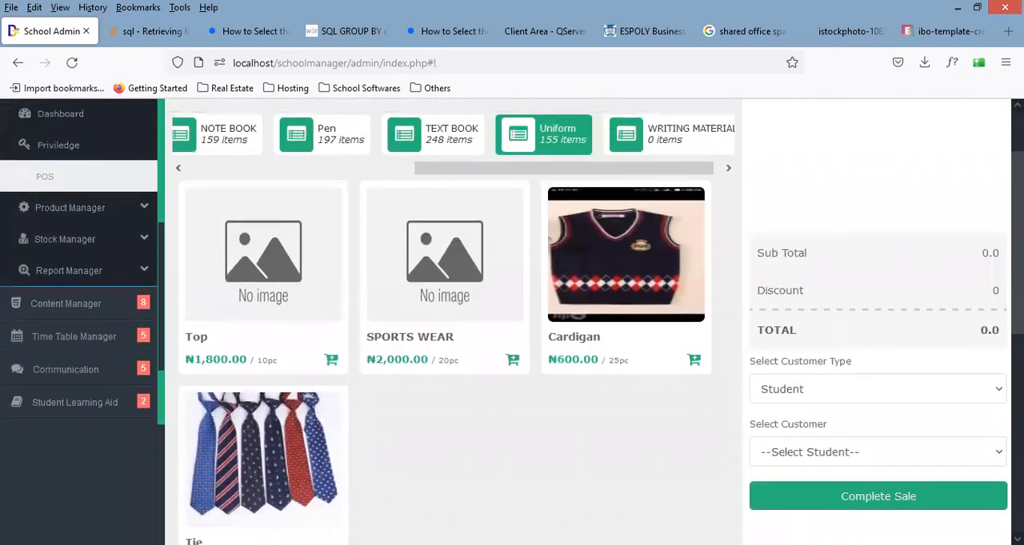
pyautogui.scroll(2, 576, 240)
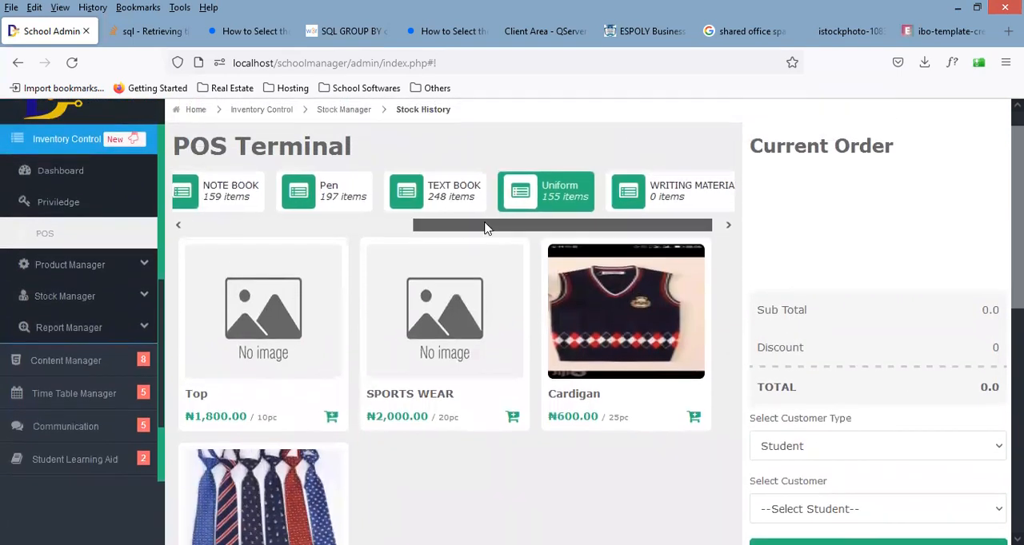
pyautogui.moveTo(485, 228); pyautogui.dragTo(279, 229)
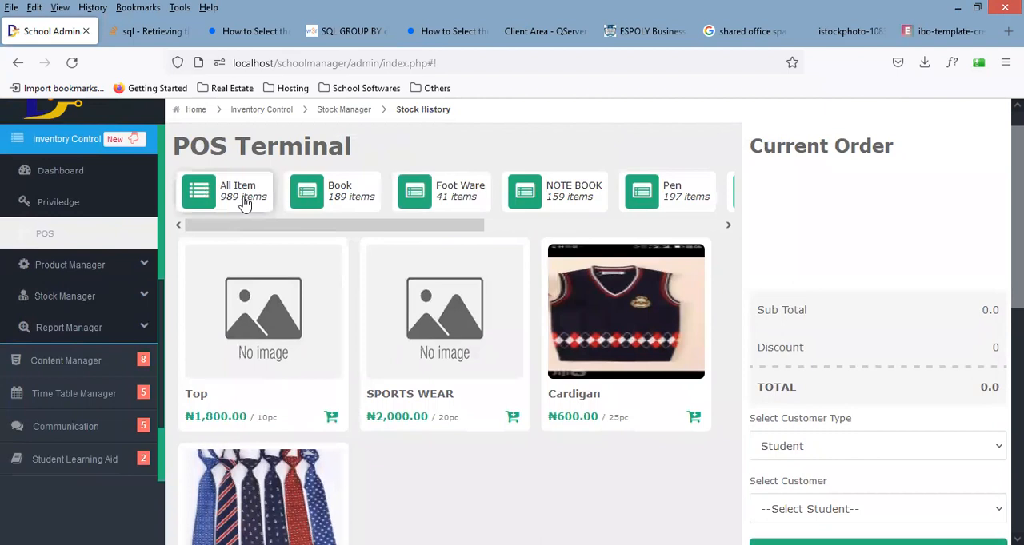
pyautogui.click(244, 203)
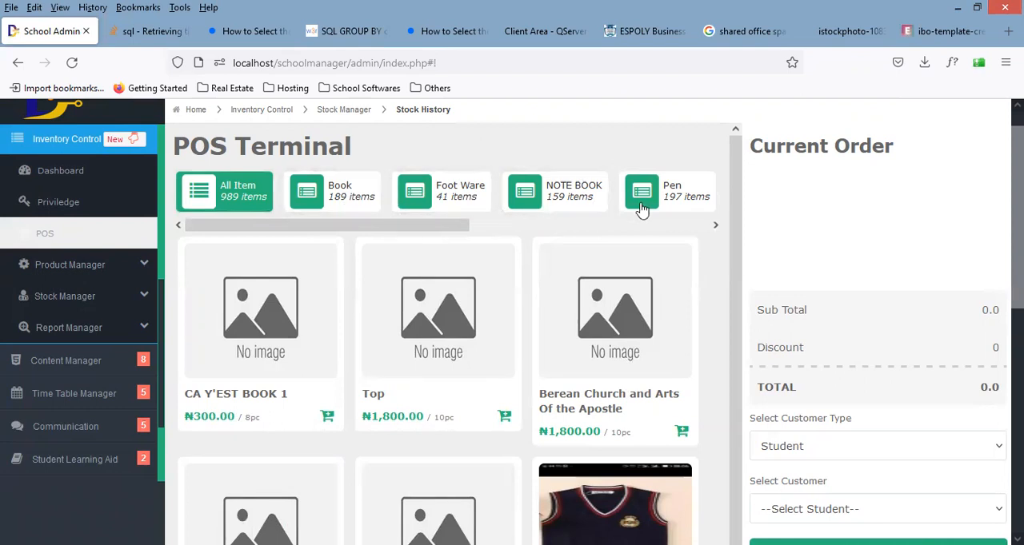
# Step: Show only the Uniform category in the POS product list
pyautogui.moveTo(467, 224); pyautogui.dragTo(660, 200)
pyautogui.click(570, 194)
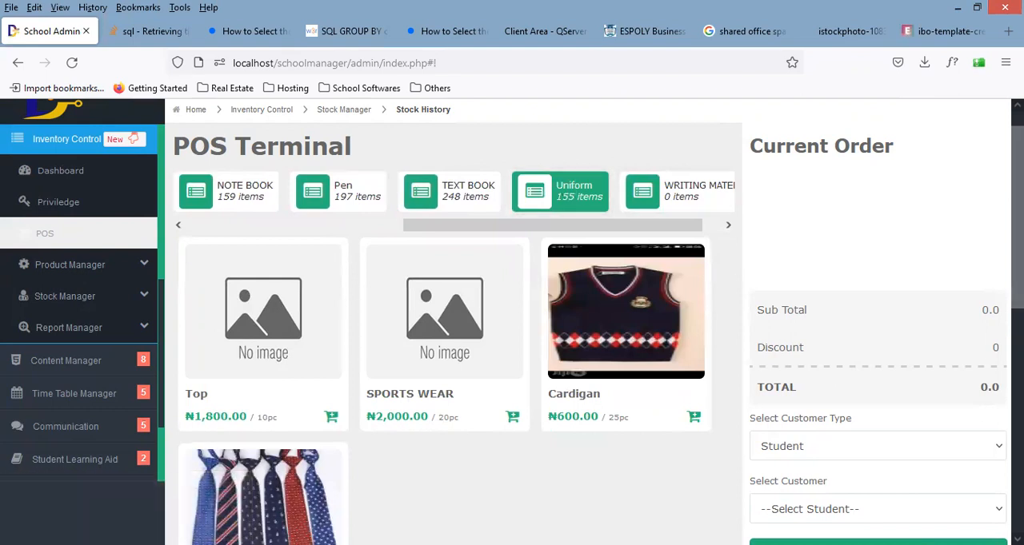
pyautogui.scroll(-3, 512, 320)
pyautogui.scroll(2, 512, 320)
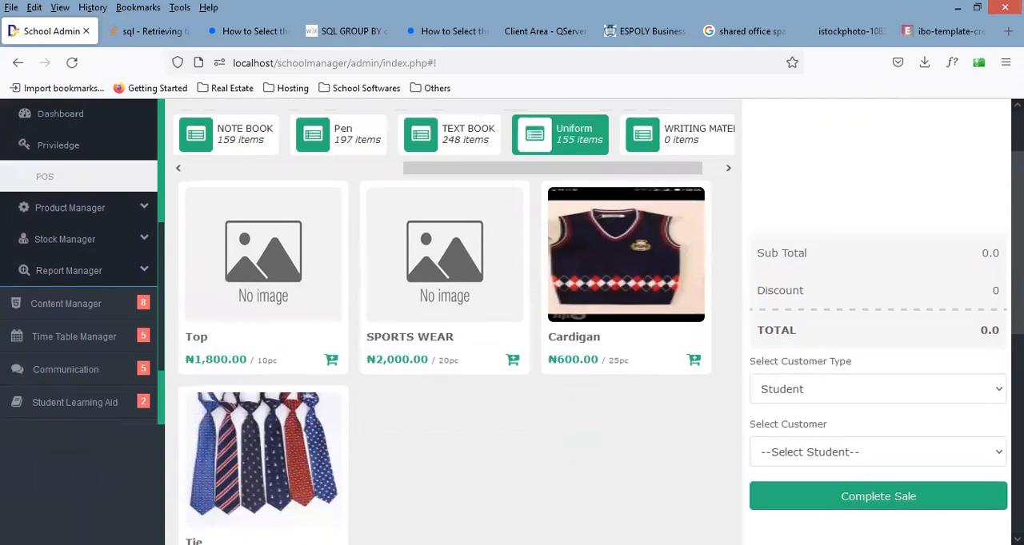
# Step: Add SPORTS WEAR to the current order, try raising its quantity, and reduce it until the order is empty
pyautogui.click(513, 361)
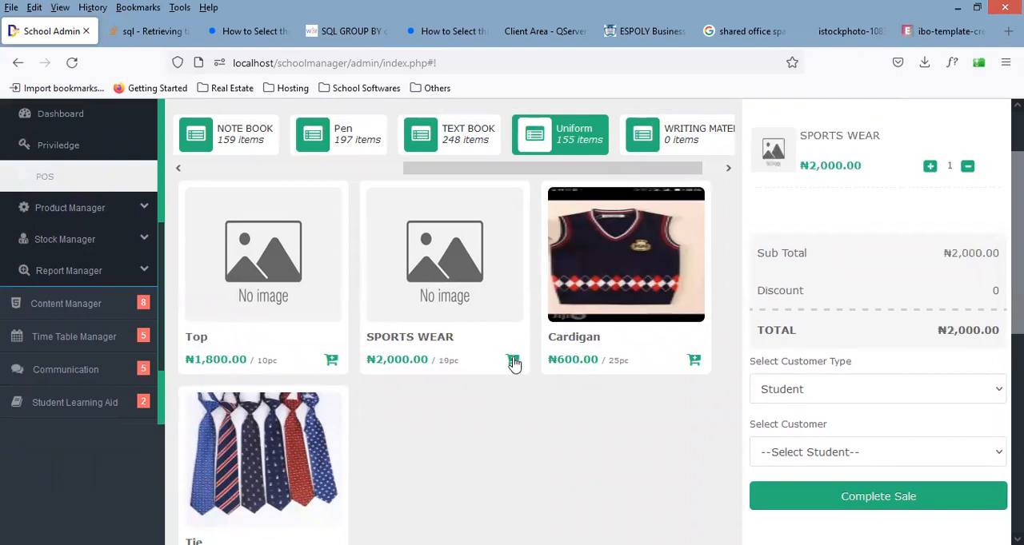
pyautogui.scroll(1, 133, 152)
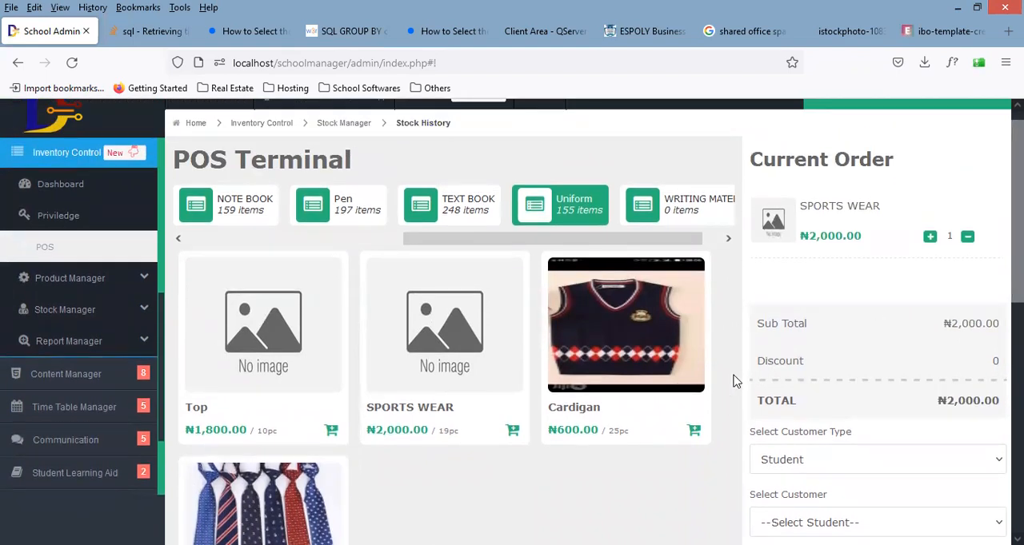
pyautogui.click(512, 432)
pyautogui.click(930, 240)
pyautogui.click(967, 239)
pyautogui.click(967, 239)
pyautogui.click(967, 238)
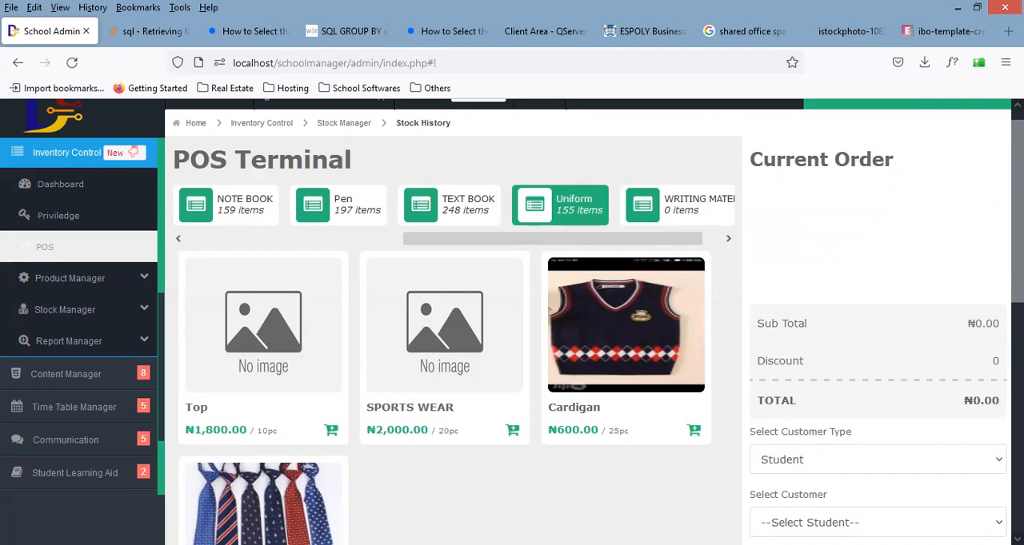
# Step: Add one SPORTS WEAR and one Top to the current order, and check the remaining quantity of Top
pyautogui.click(512, 432)
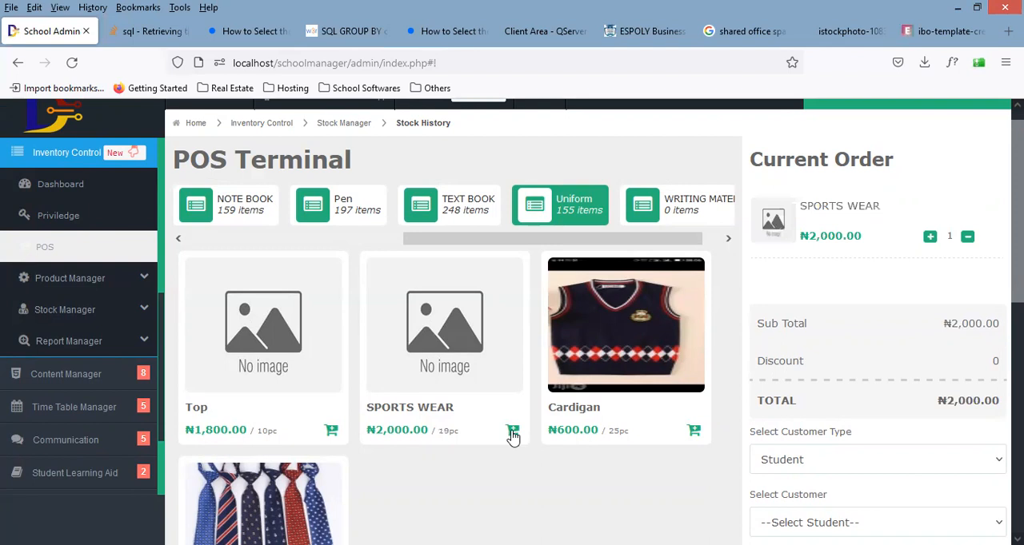
pyautogui.click(331, 431)
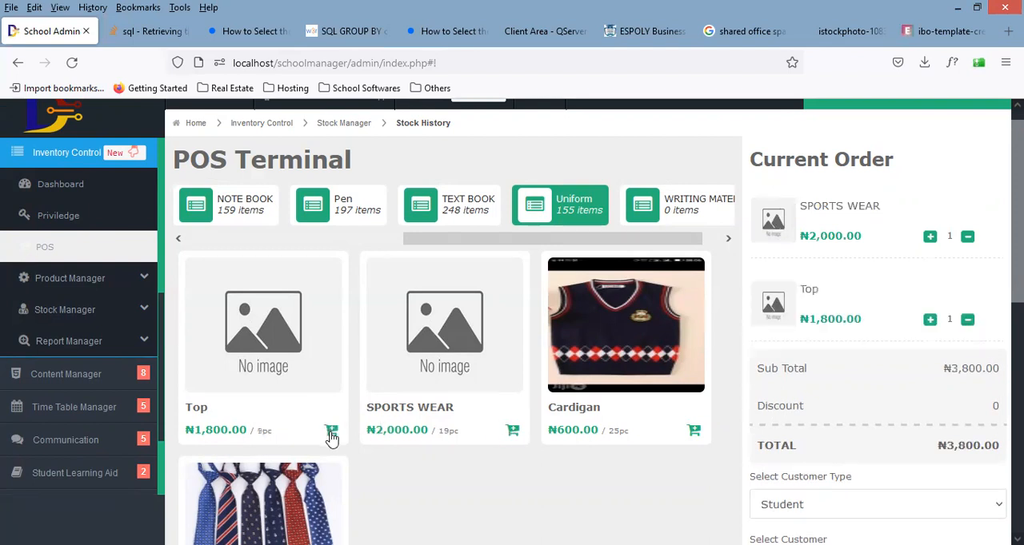
pyautogui.tripleClick(265, 431)
pyautogui.click(263, 430)
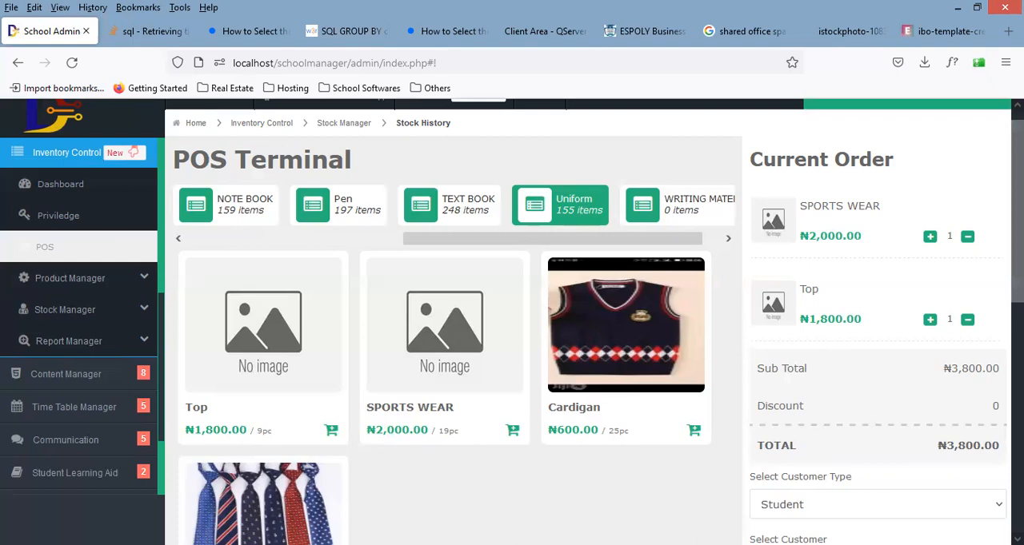
# Step: Review the subtotal, discount and total of the current order
pyautogui.moveTo(1018, 216); pyautogui.dragTo(1017, 259)
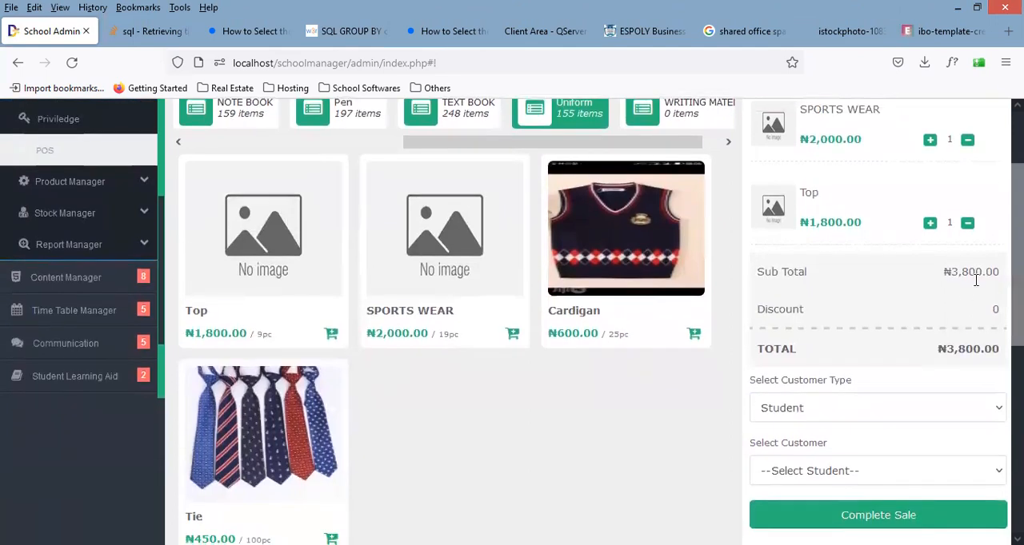
pyautogui.moveTo(996, 285); pyautogui.dragTo(1014, 304)
pyautogui.click(996, 310)
pyautogui.scroll(-2, 940, 331)
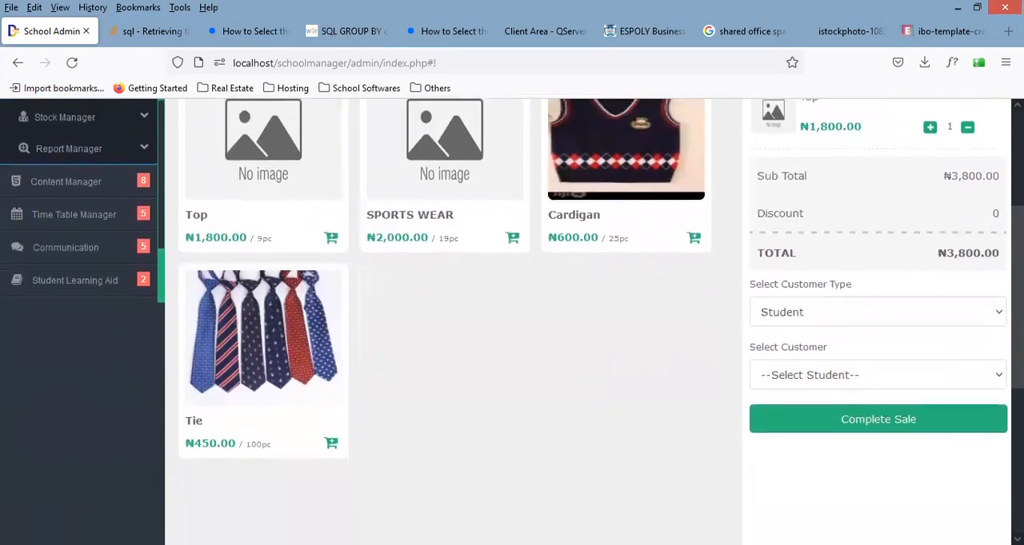
# Step: Set the customer type to Student and select a student as the order's customer
pyautogui.click(921, 325)
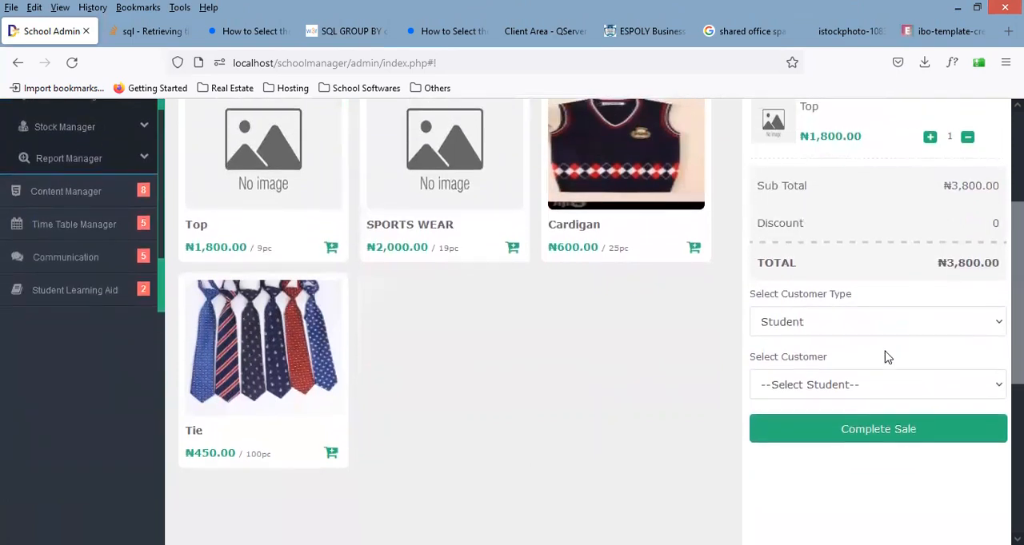
pyautogui.click(875, 366)
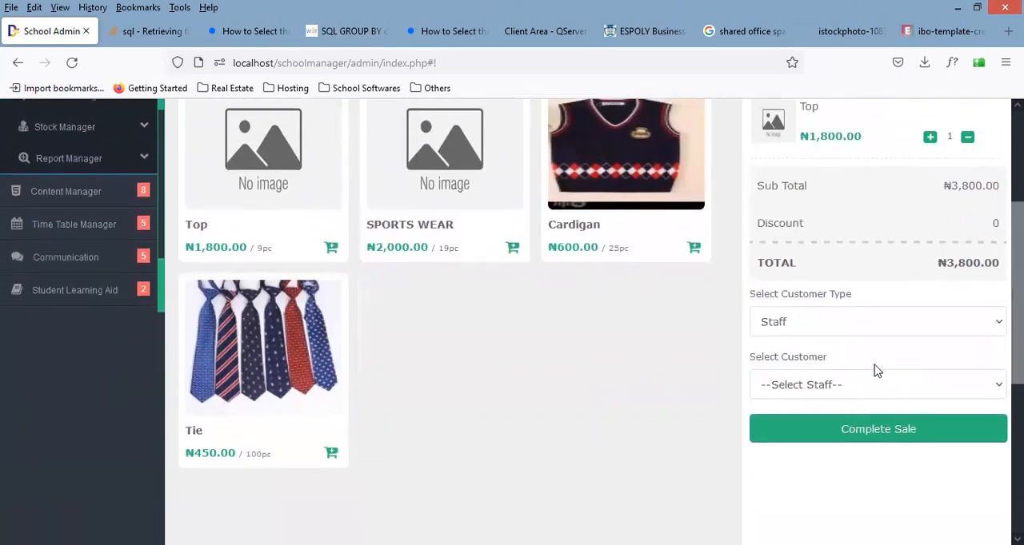
pyautogui.click(836, 334)
pyautogui.click(827, 347)
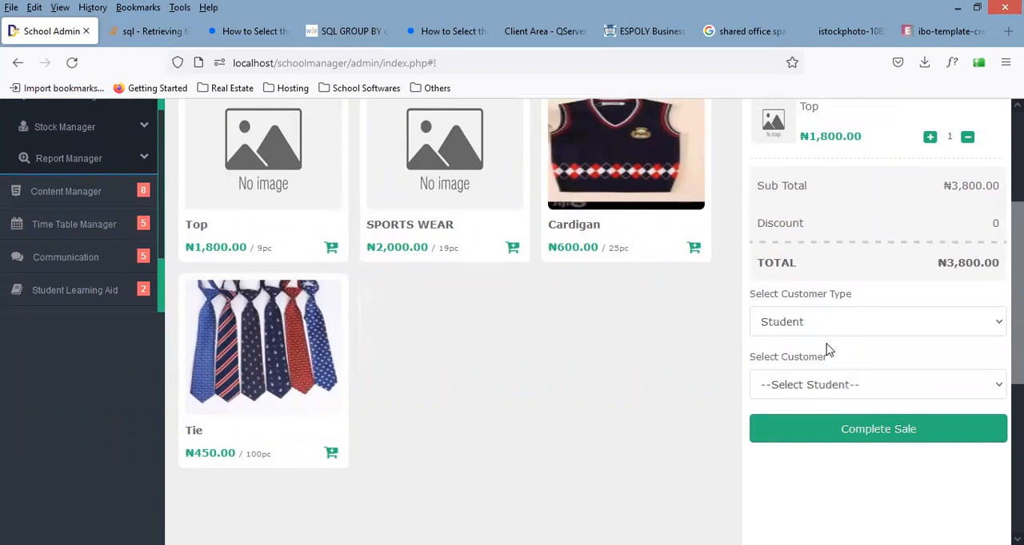
pyautogui.click(834, 385)
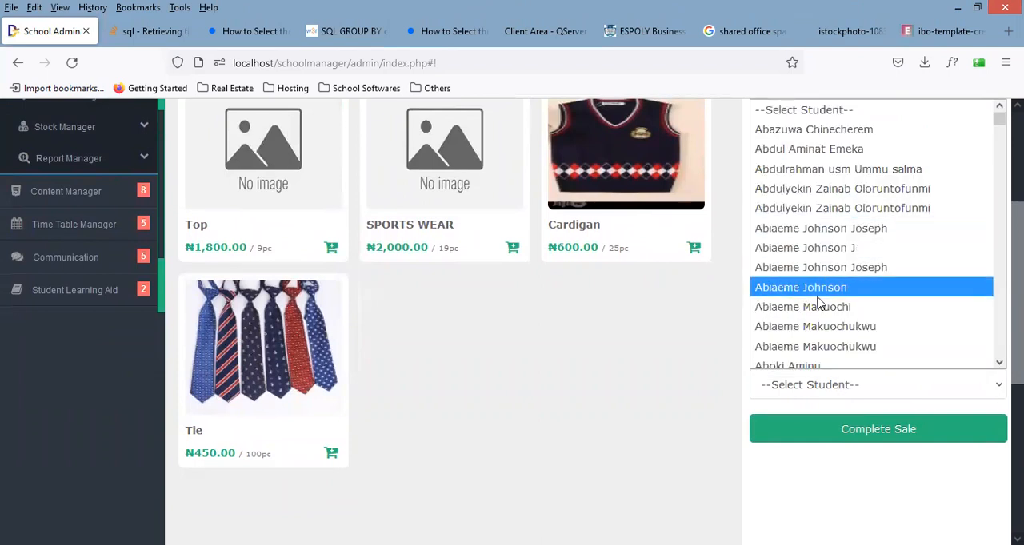
pyautogui.click(832, 365)
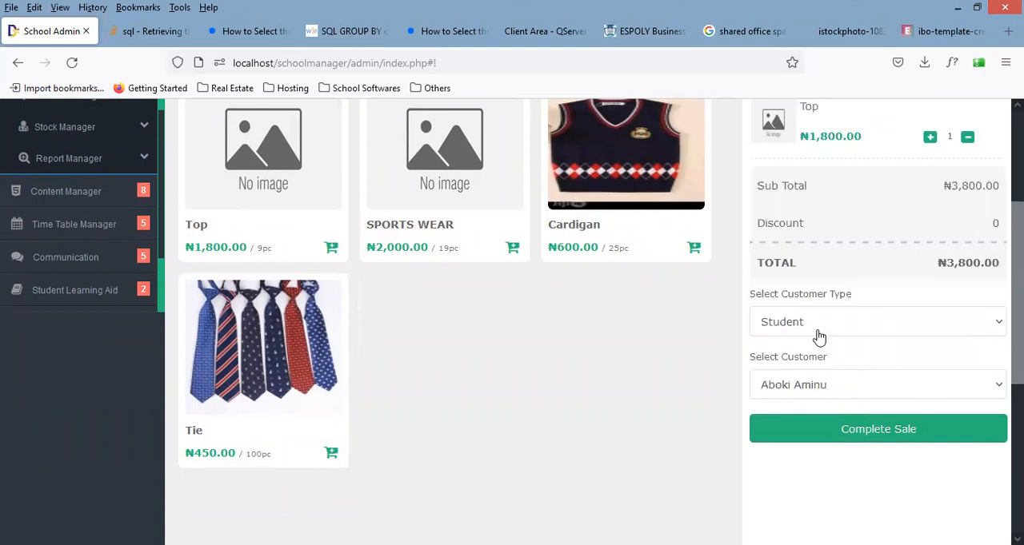
pyautogui.click(818, 387)
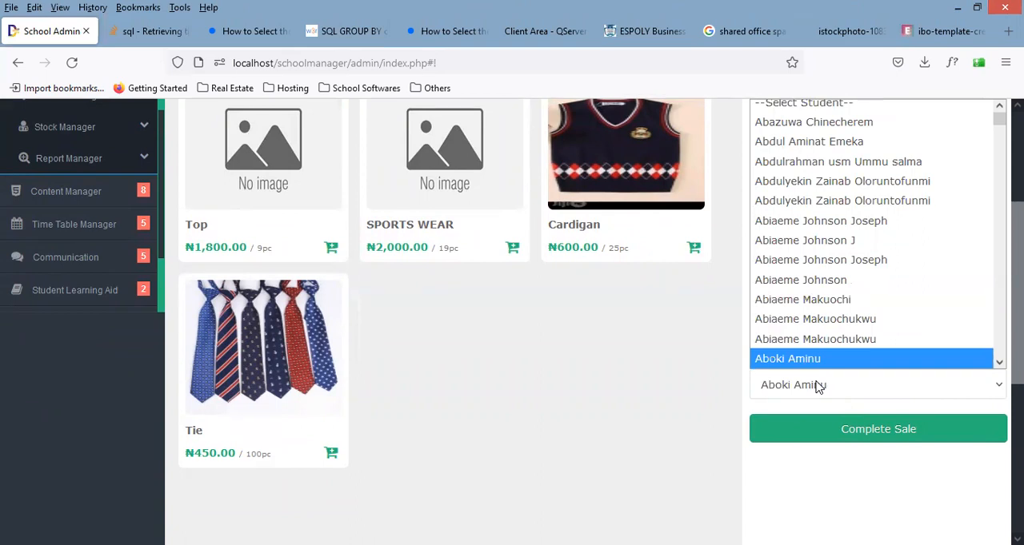
pyautogui.click(817, 387)
# Step: Switch the customer type to Staff, view the available staff customers, and set the type back to Student
pyautogui.click(797, 329)
pyautogui.click(793, 366)
pyautogui.click(796, 386)
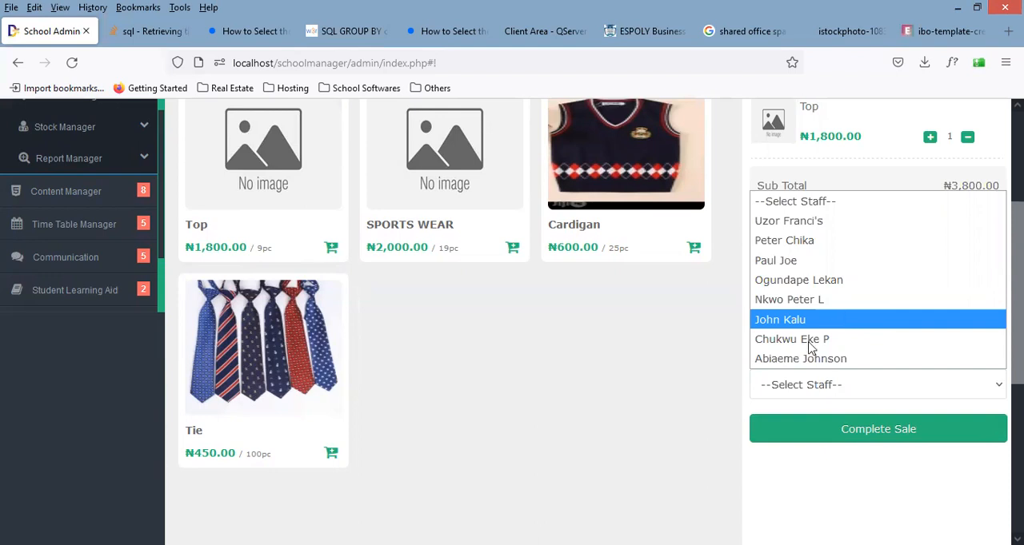
pyautogui.click(788, 387)
pyautogui.click(781, 324)
pyautogui.click(784, 347)
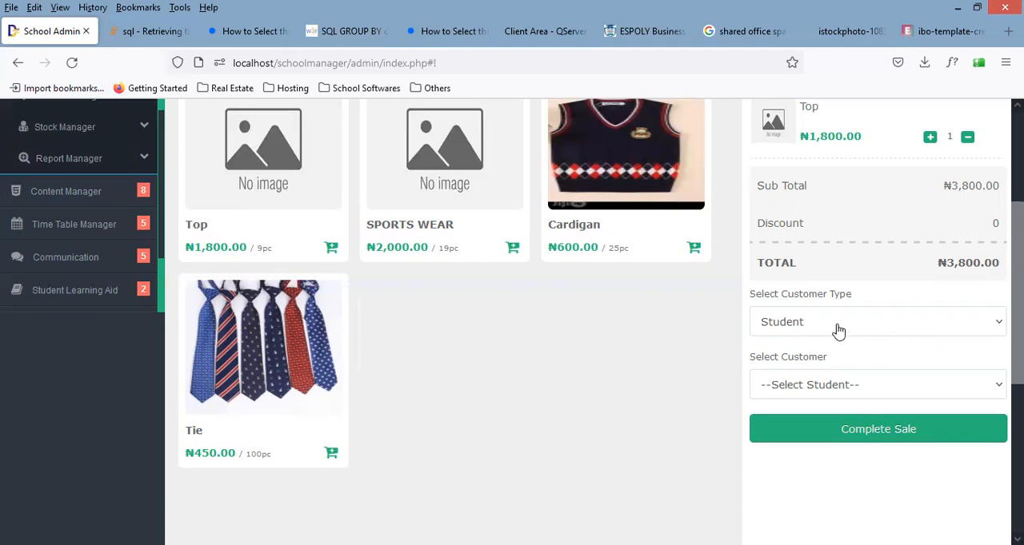
# Step: Browse the student list and select a student with a surname starting with U as the order's customer
pyautogui.click(828, 390)
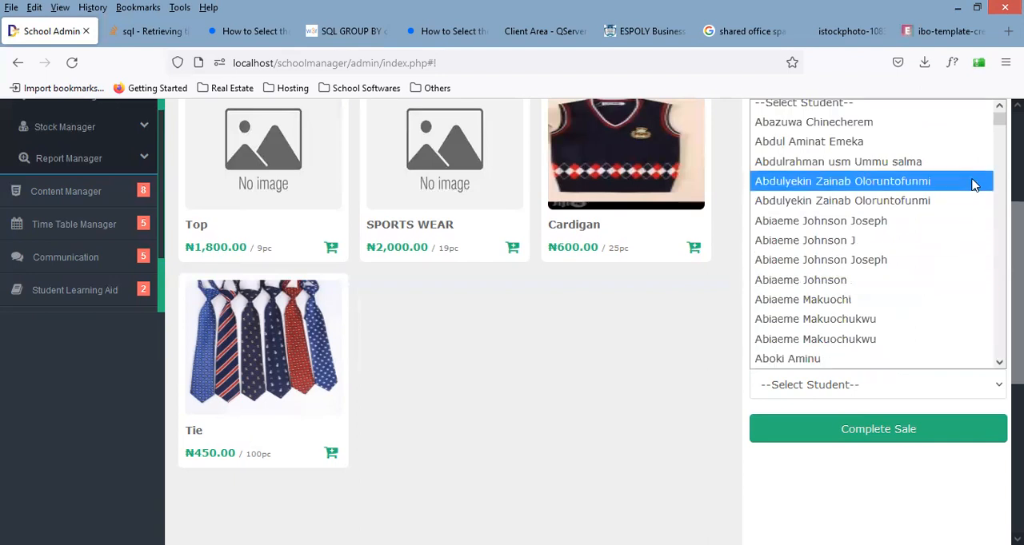
pyautogui.scroll(1, 871, 234)
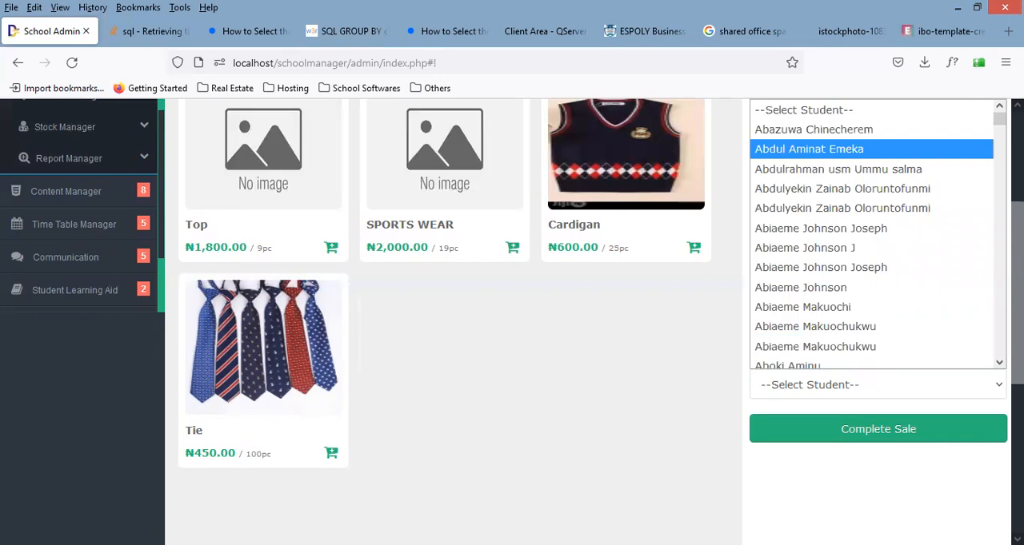
pyautogui.press('b')
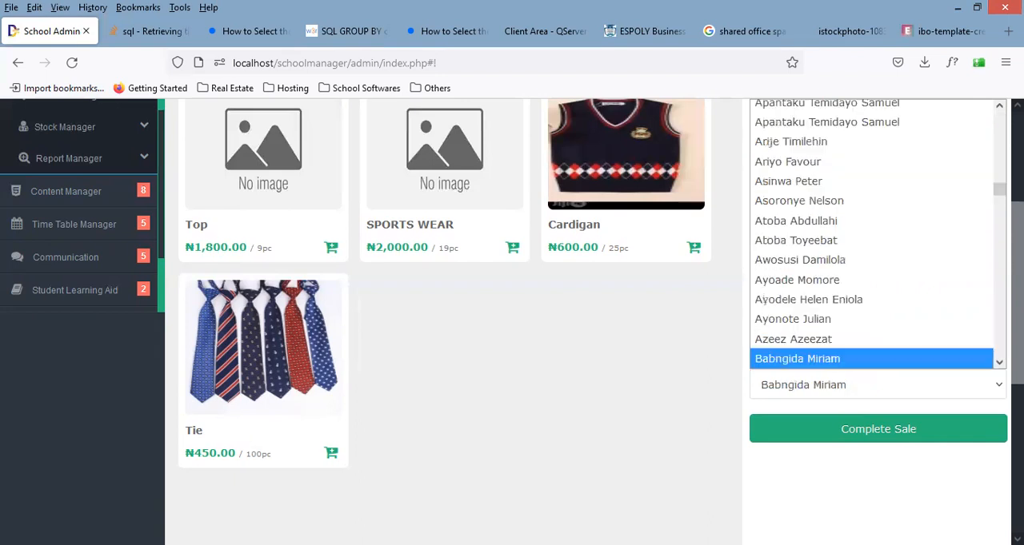
pyautogui.moveTo(998, 190); pyautogui.dragTo(992, 84)
pyautogui.moveTo(999, 119); pyautogui.dragTo(999, 193)
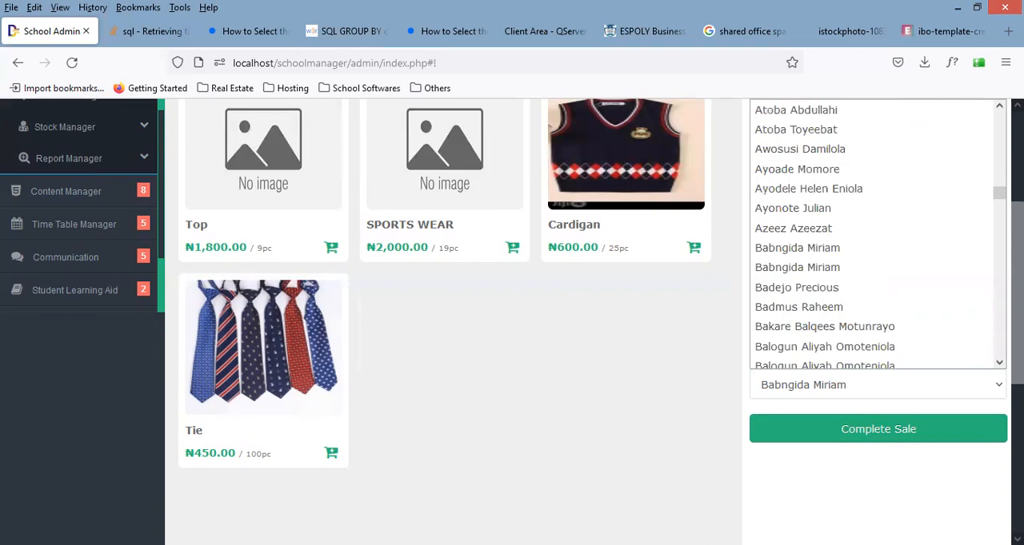
pyautogui.press('c')
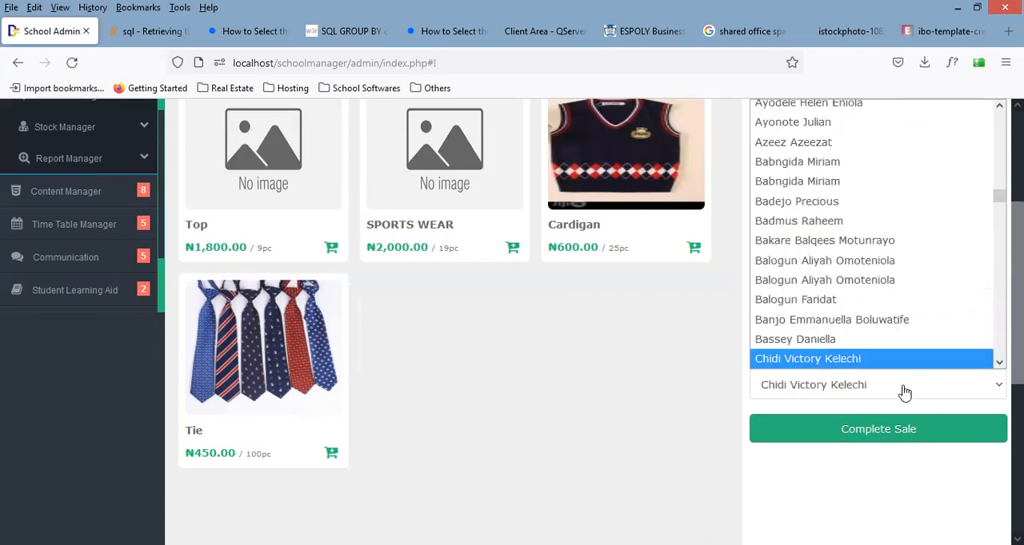
pyautogui.click(999, 362)
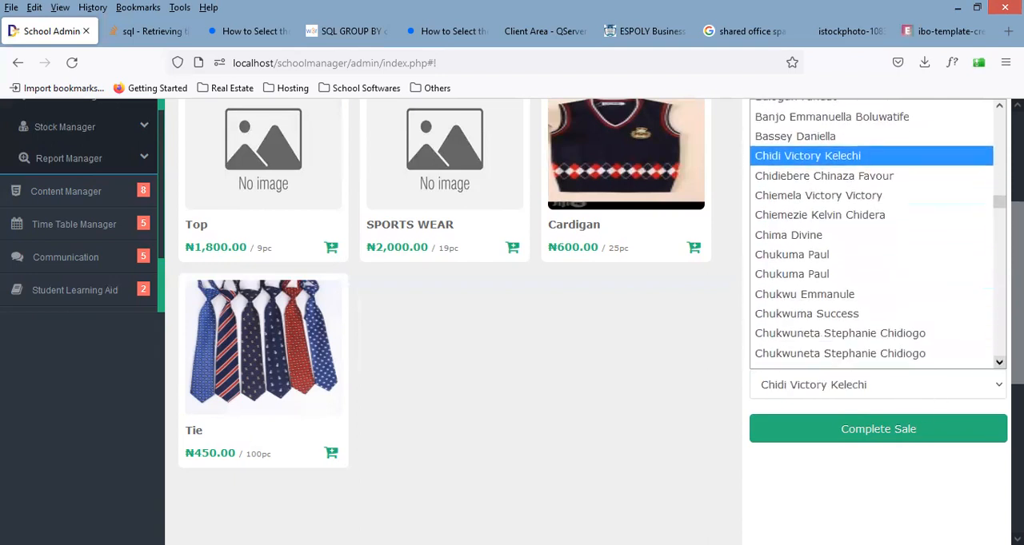
pyautogui.click(999, 362)
pyautogui.click(999, 362)
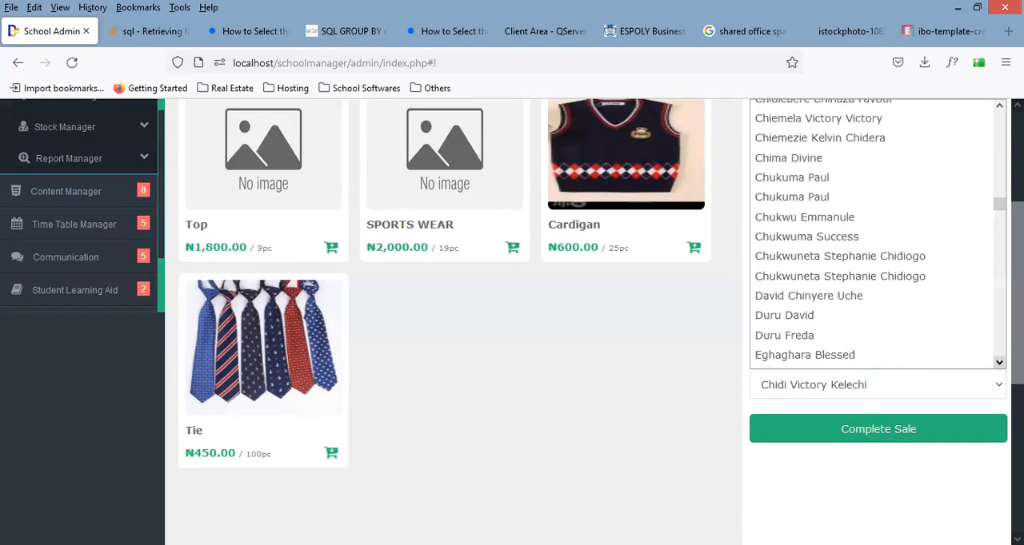
pyautogui.press('u')
pyautogui.scroll(-3, 872, 234)
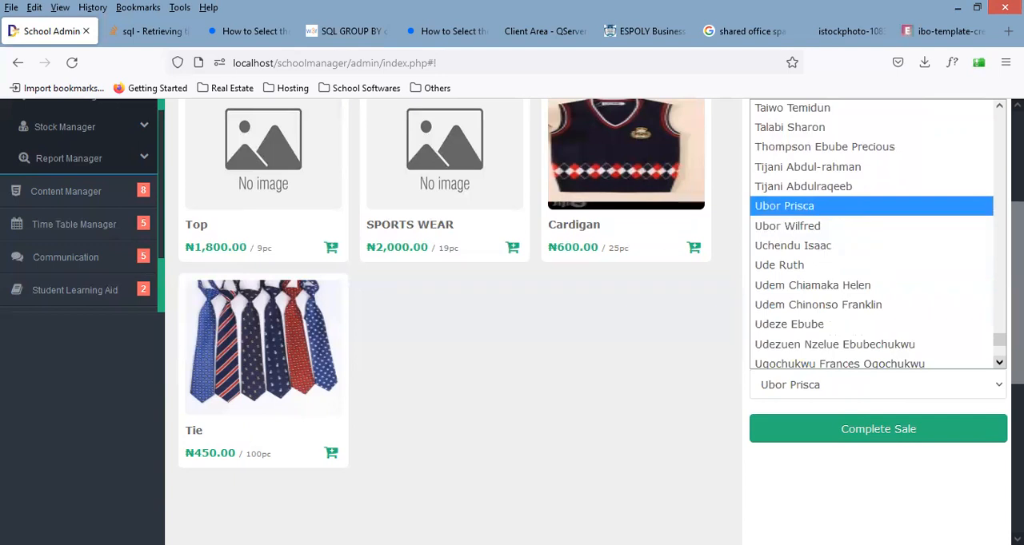
pyautogui.click(845, 221)
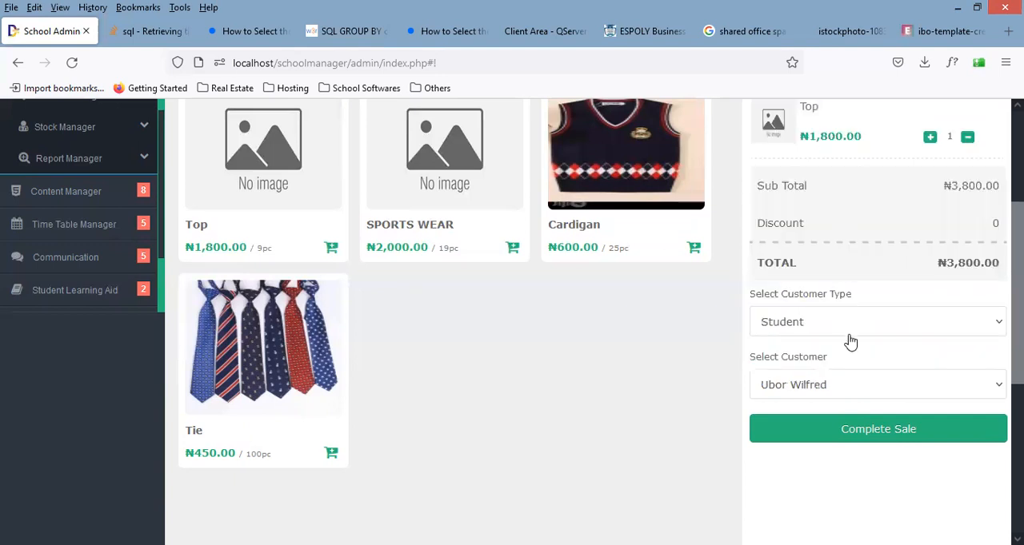
# Step: Complete the sale of the current order and check the cleared order in the POS terminal
pyautogui.click(896, 429)
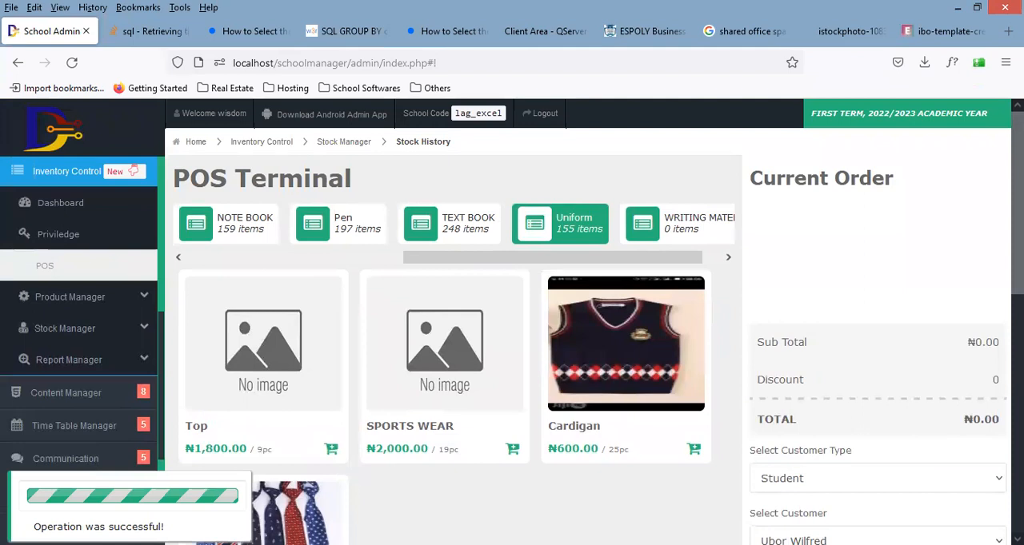
pyautogui.scroll(-3, 511, 320)
pyautogui.scroll(3, 512, 320)
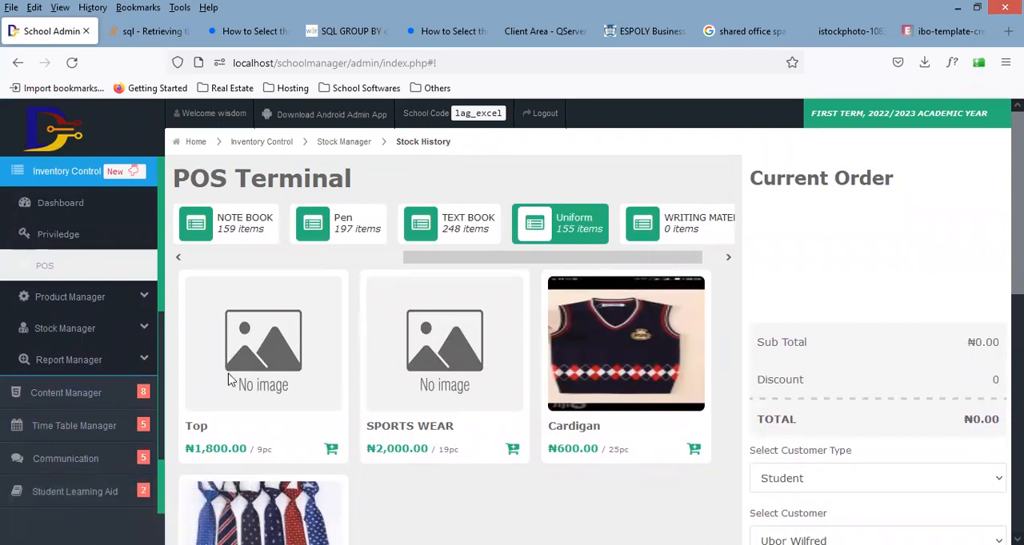
# Step: Open the inventory dashboard and look over its summary cards and Stock section
pyautogui.click(64, 209)
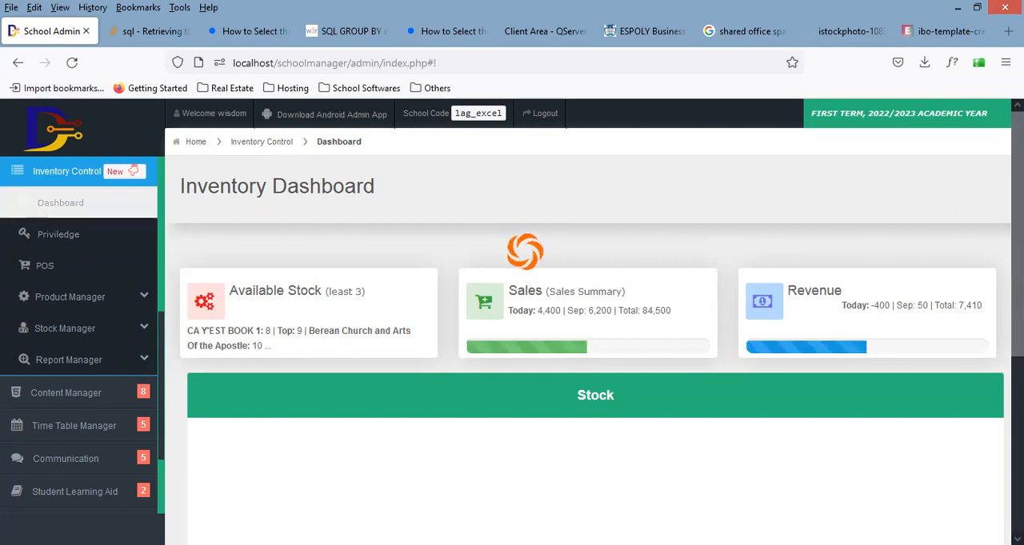
pyautogui.scroll(-3, 985, 201)
pyautogui.scroll(2, 595, 320)
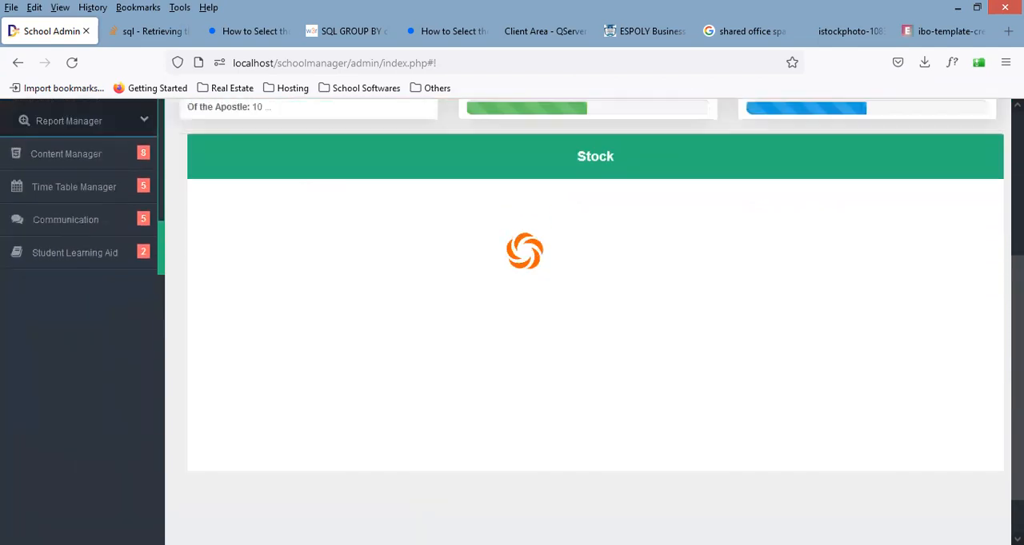
pyautogui.scroll(1, 594, 320)
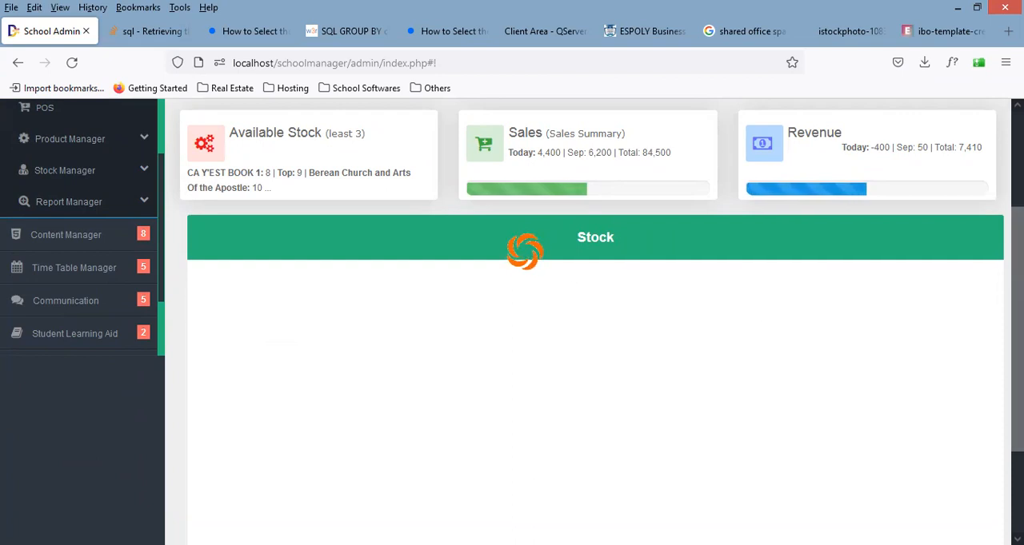
pyautogui.scroll(1, 582, 289)
pyautogui.scroll(-4, 582, 289)
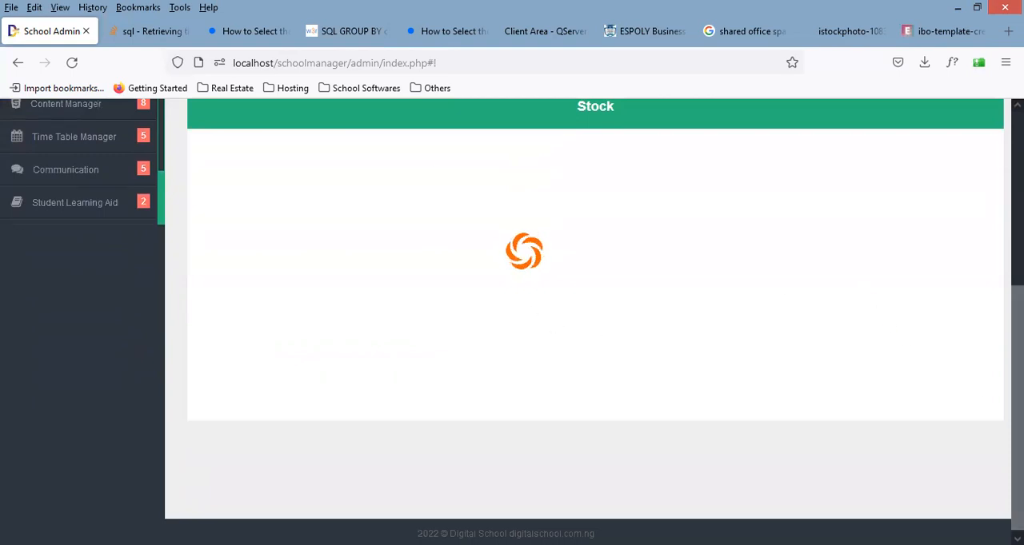
pyautogui.scroll(5, 588, 319)
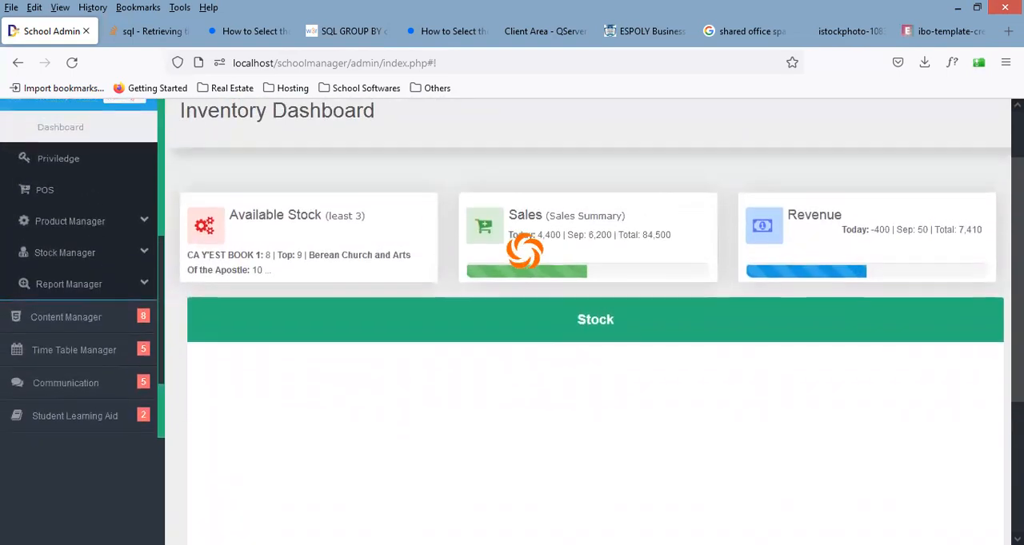
pyautogui.scroll(-2, 512, 320)
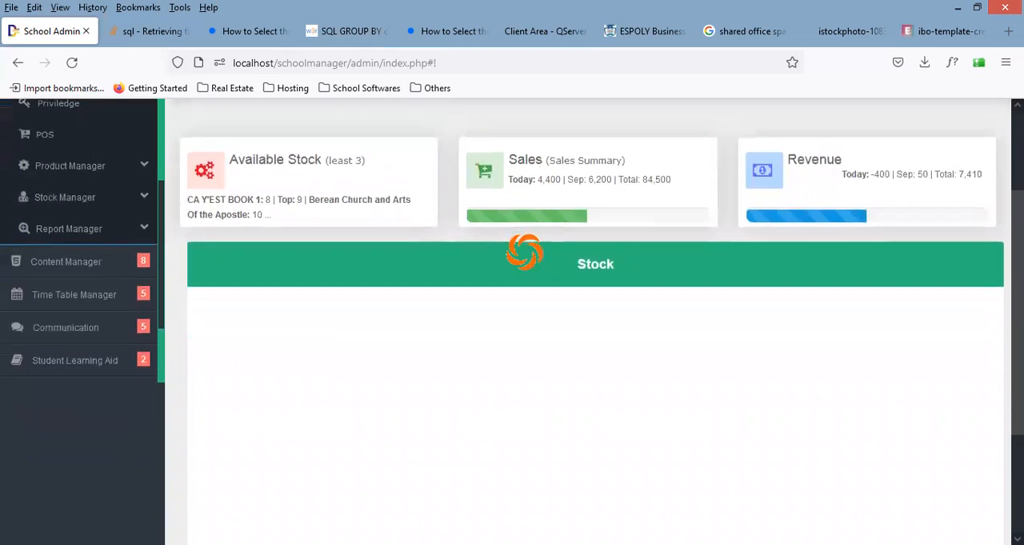
# Step: Examine the least available stock, the sales summary and the revenue figures, then check the Stock chart area
pyautogui.doubleClick(289, 159)
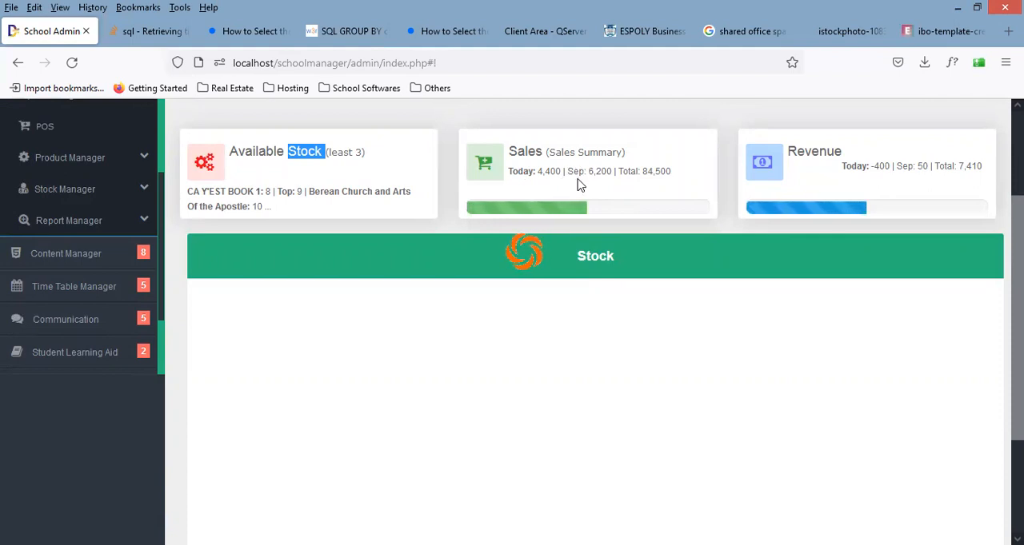
pyautogui.moveTo(614, 171); pyautogui.dragTo(590, 175)
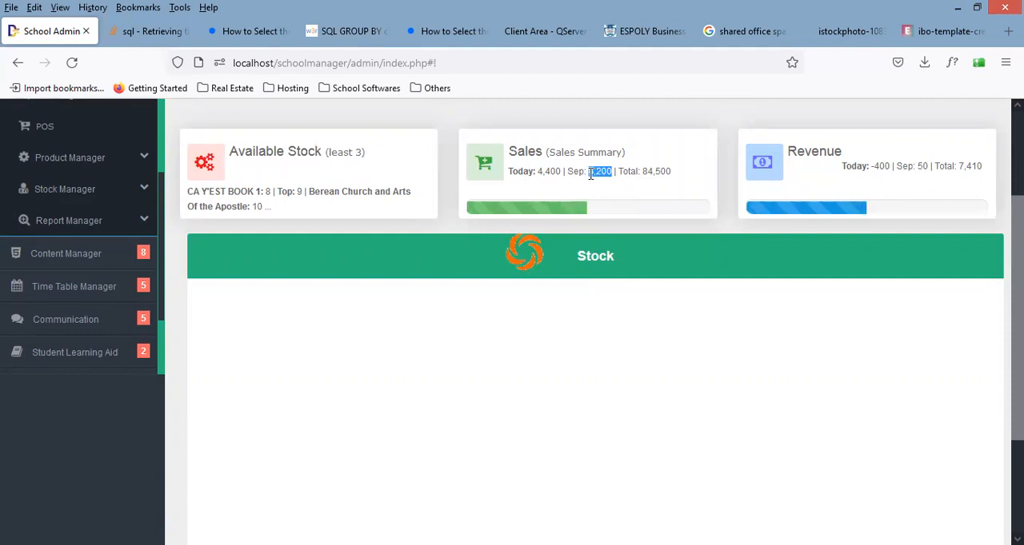
pyautogui.doubleClick(624, 172)
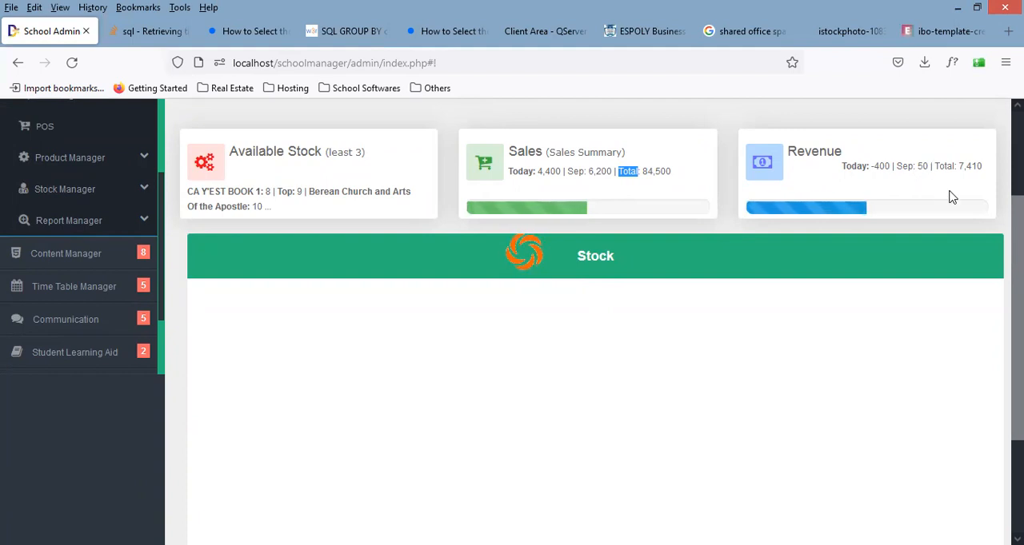
pyautogui.moveTo(989, 169); pyautogui.dragTo(971, 171)
pyautogui.click(971, 171)
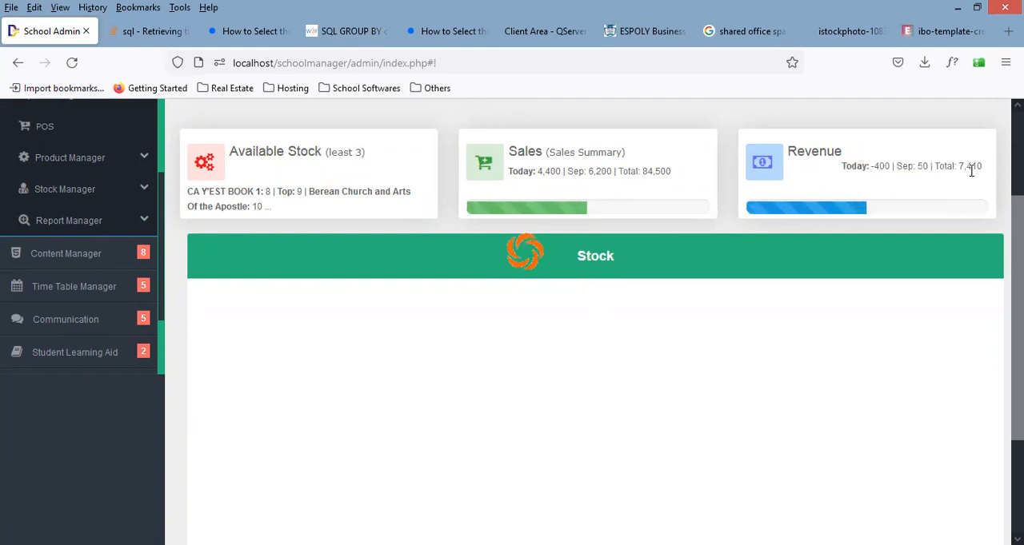
pyautogui.moveTo(1018, 242); pyautogui.dragTo(1019, 243)
pyautogui.scroll(-2, 512, 300)
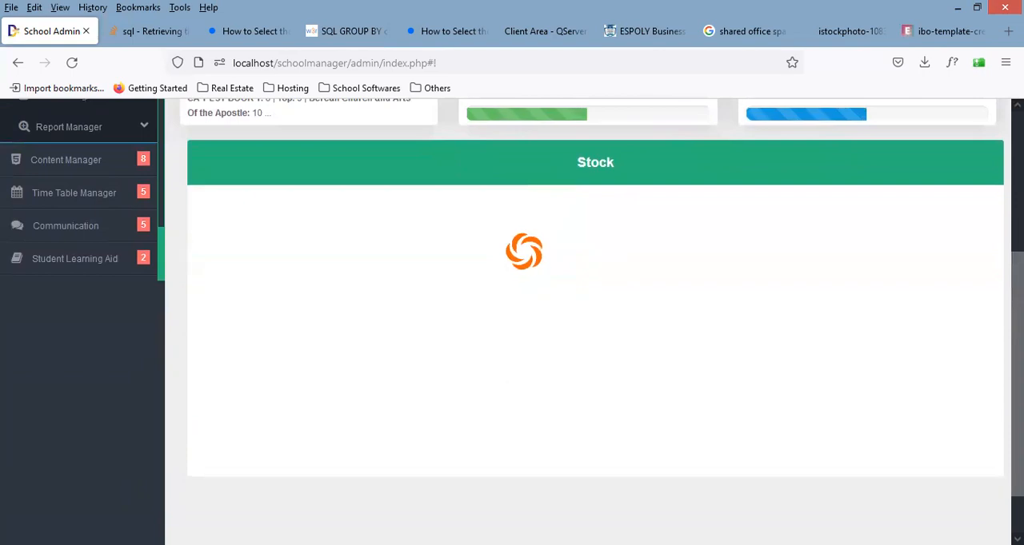
pyautogui.scroll(-1, 512, 301)
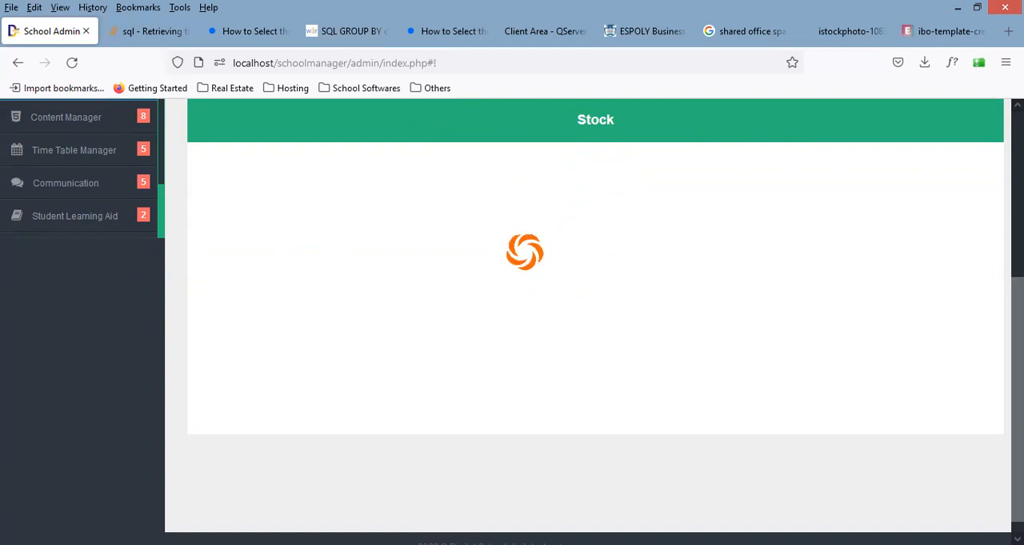
pyautogui.scroll(4, 310, 279)
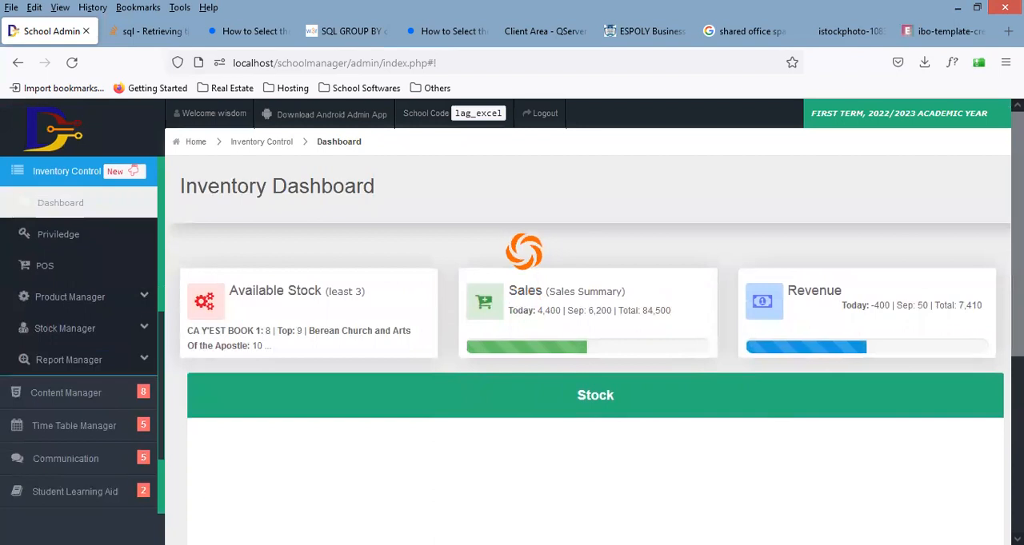
# Step: Open the inventory privilege settings and view the privilege list of the first staff member
pyautogui.click(107, 240)
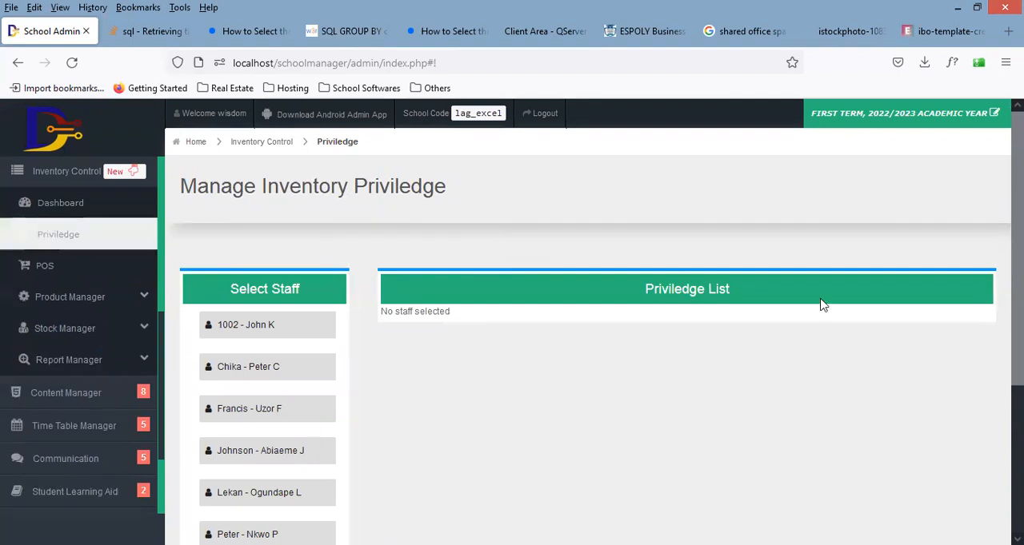
pyautogui.scroll(-1, 1016, 240)
pyautogui.scroll(-1, 512, 320)
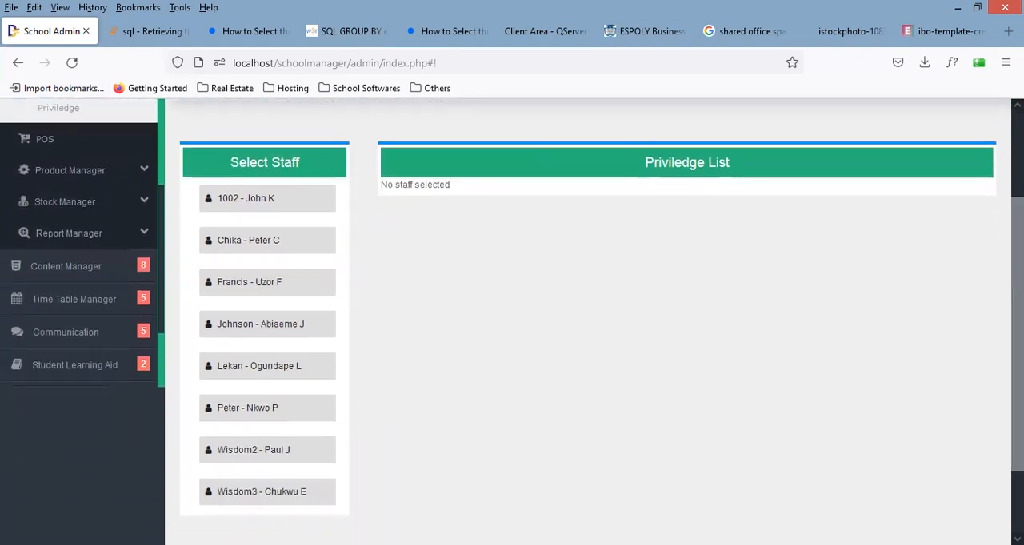
pyautogui.moveTo(1018, 320)
pyautogui.mouseDown()
pyautogui.moveTo(1018, 276)
pyautogui.moveTo(1018, 366)
pyautogui.moveTo(1017, 311)
pyautogui.mouseUp()
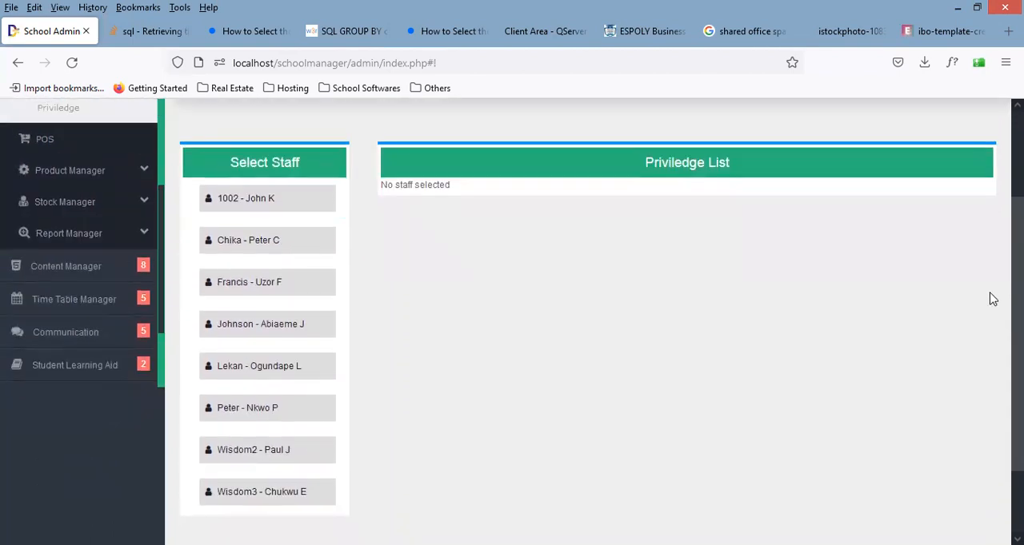
pyautogui.click(317, 207)
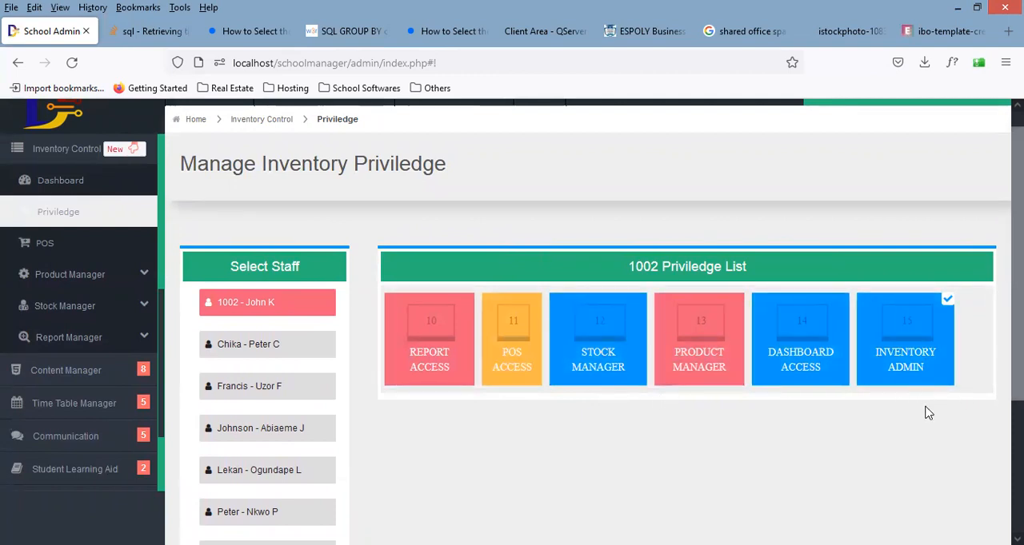
pyautogui.scroll(-1, 928, 412)
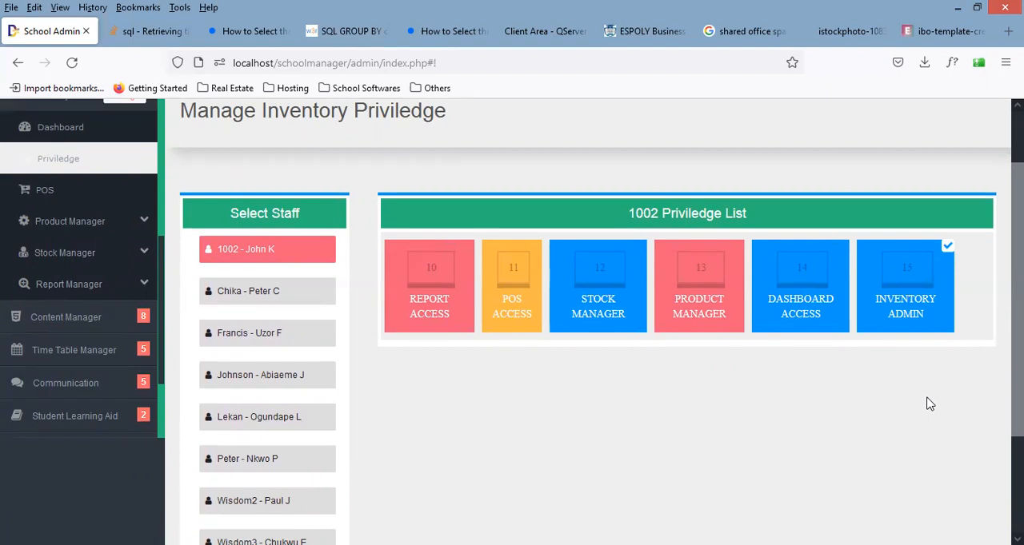
# Step: Open the Sales Report page of the Report Manager
pyautogui.click(144, 289)
pyautogui.click(136, 296)
pyautogui.click(125, 289)
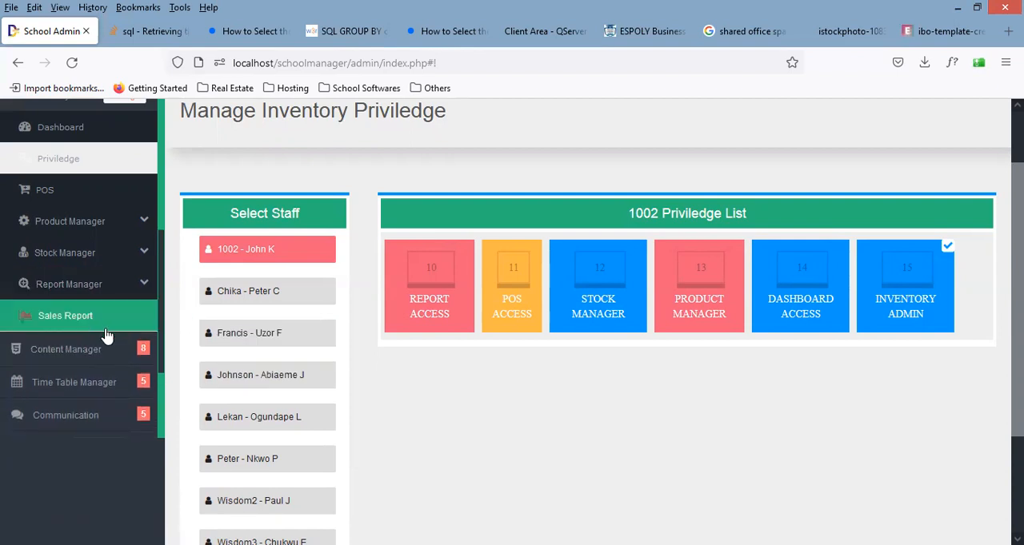
pyautogui.click(100, 324)
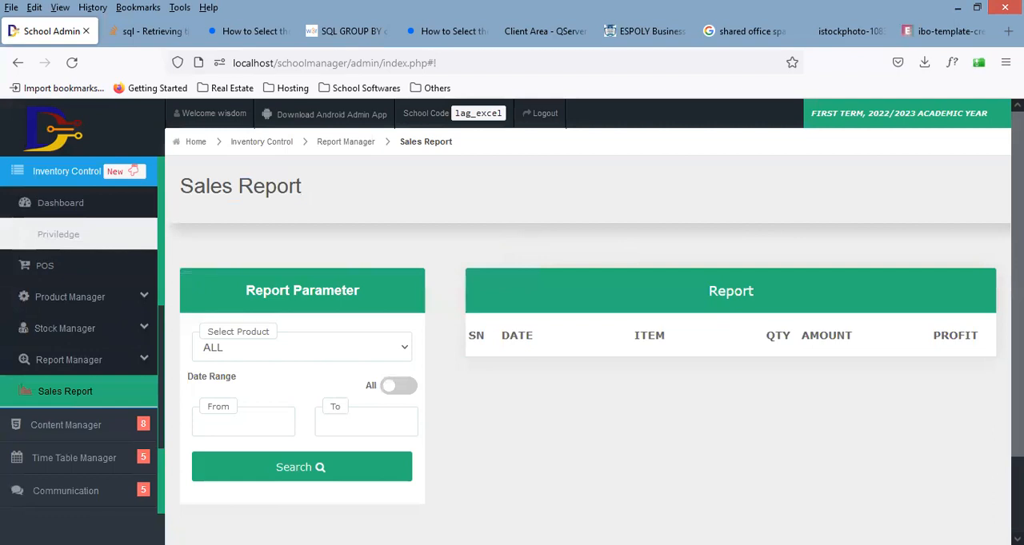
pyautogui.scroll(-2, 512, 320)
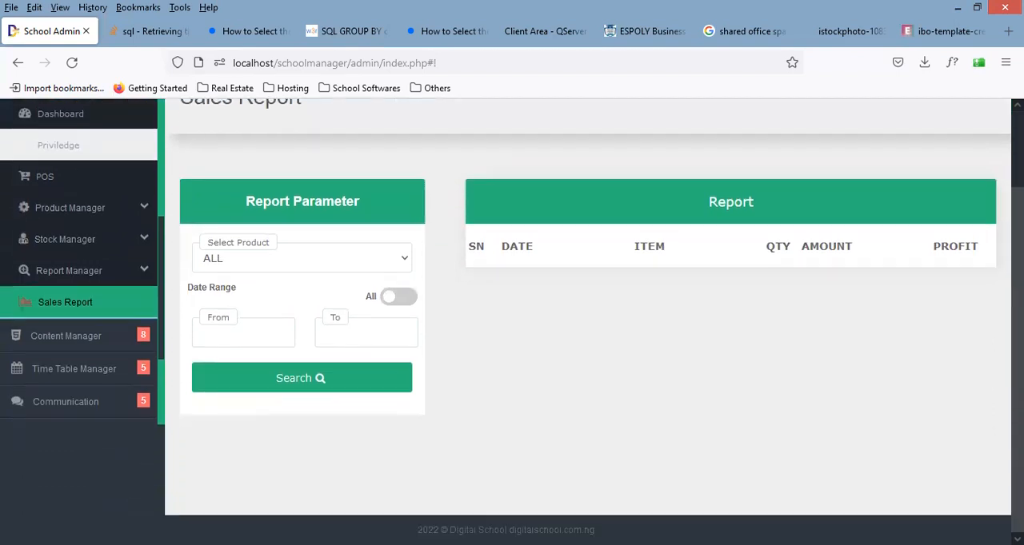
# Step: Generate the sales report for SPORTS WEAR for the dates 2022-09-18 to 2022-09-21
pyautogui.click(323, 272)
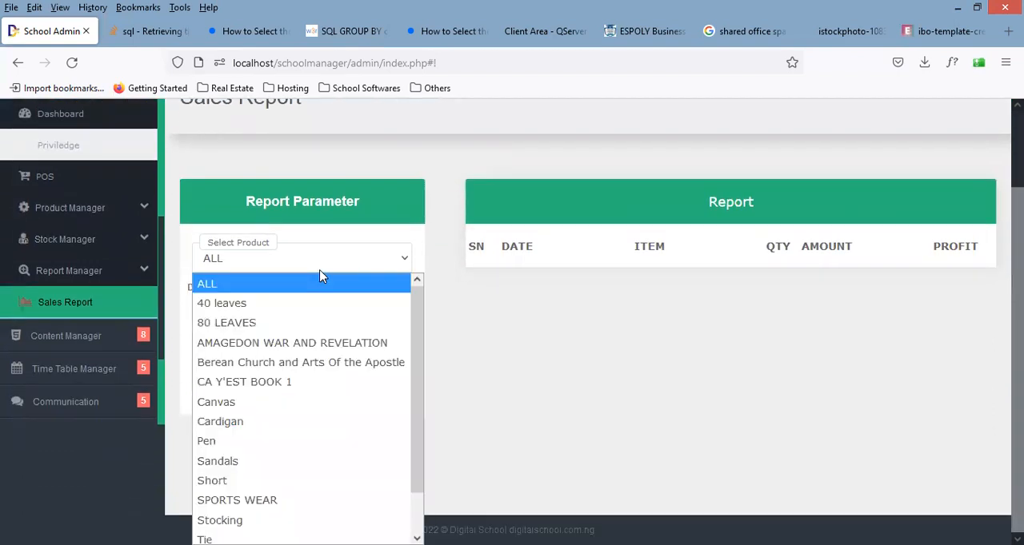
pyautogui.click(289, 500)
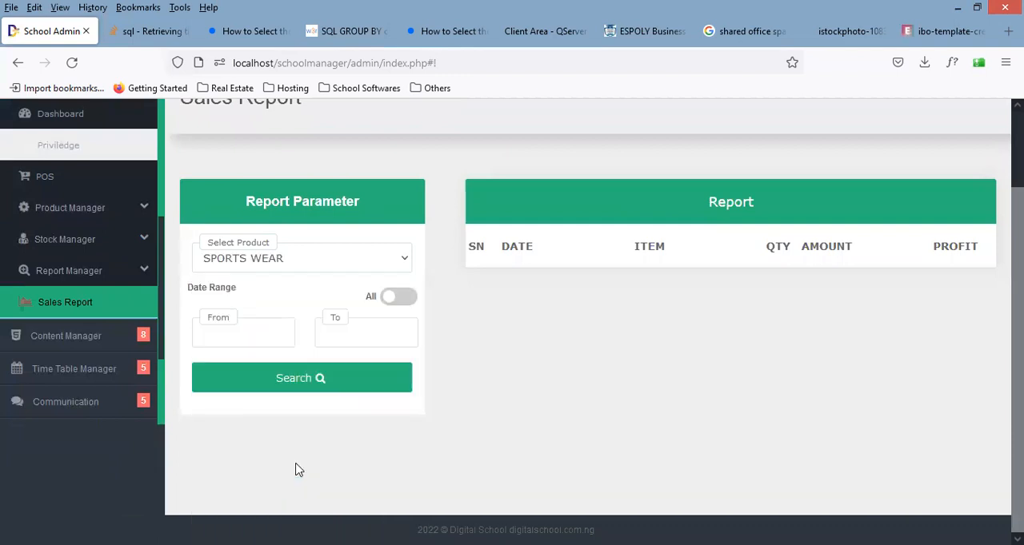
pyautogui.click(251, 332)
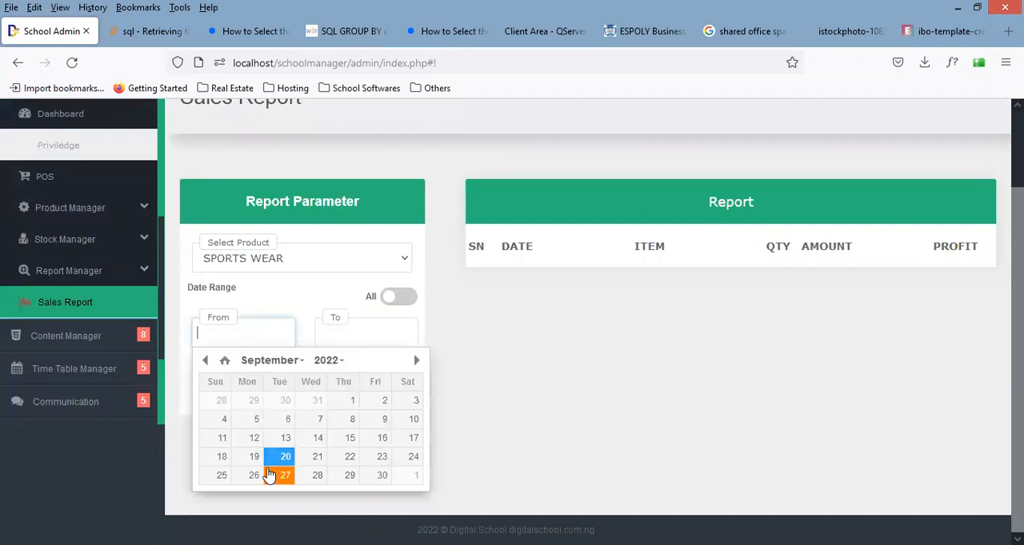
pyautogui.click(222, 456)
pyautogui.click(387, 334)
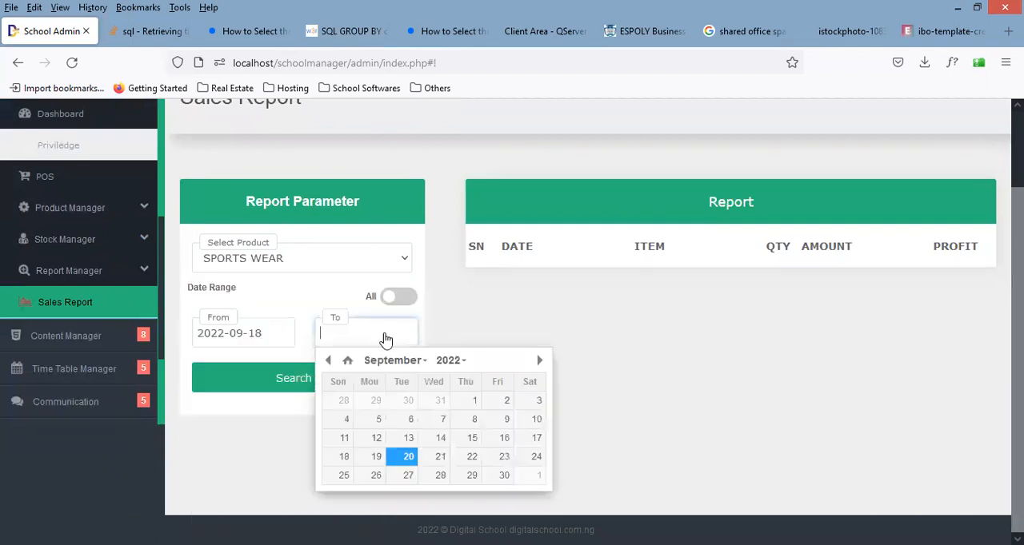
pyautogui.click(440, 463)
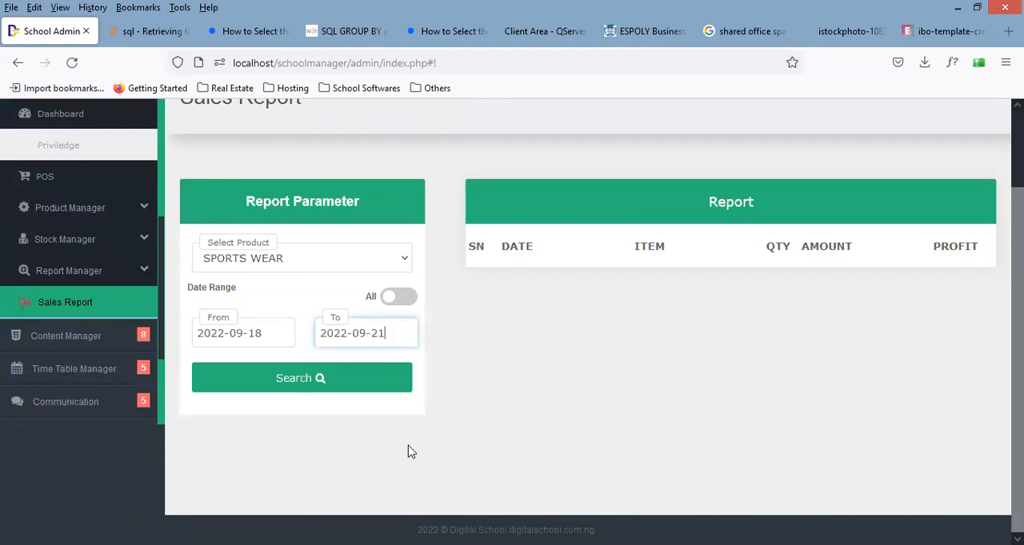
pyautogui.click(334, 392)
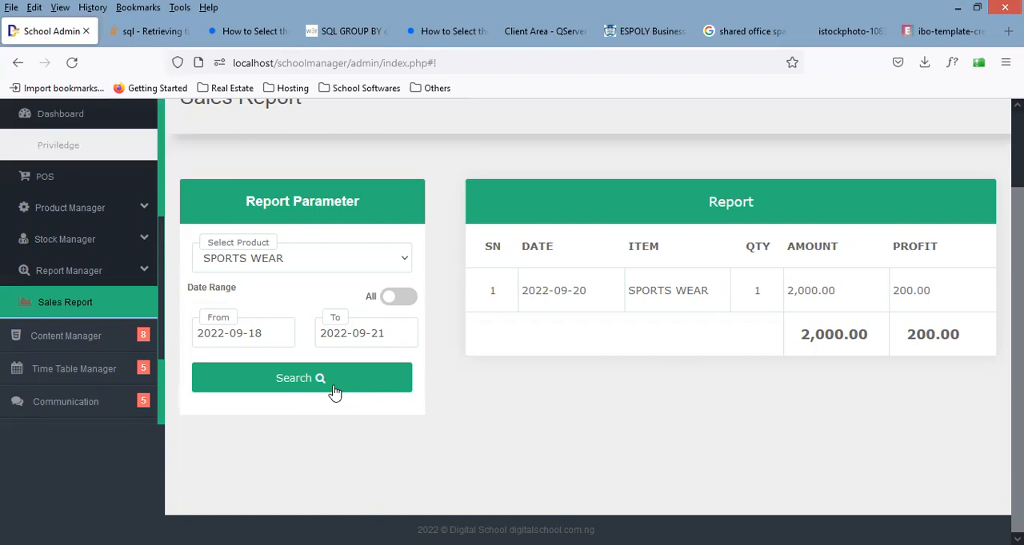
# Step: Rerun the sales report for ALL products over the same date range and check the Top entry
pyautogui.click(290, 264)
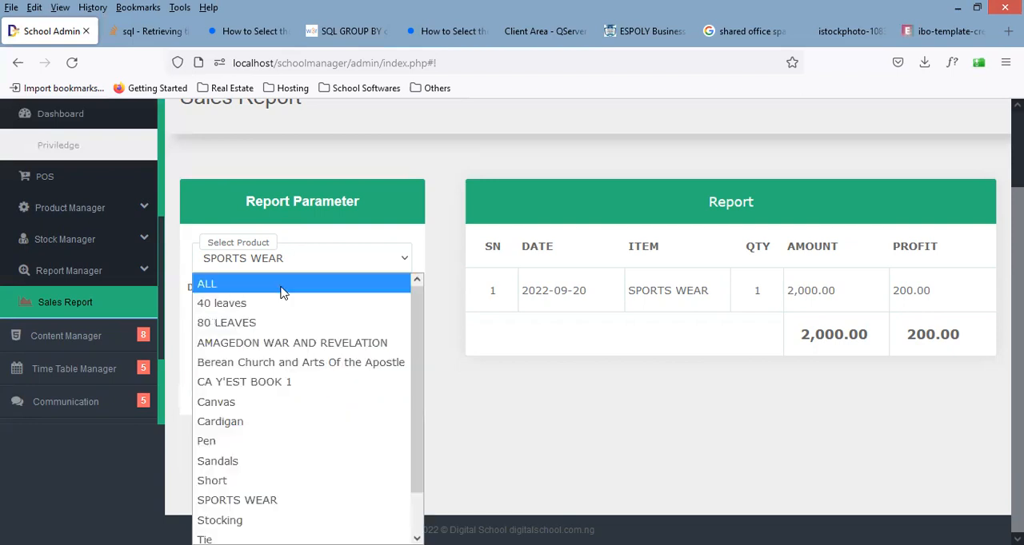
pyautogui.click(282, 284)
pyautogui.click(283, 381)
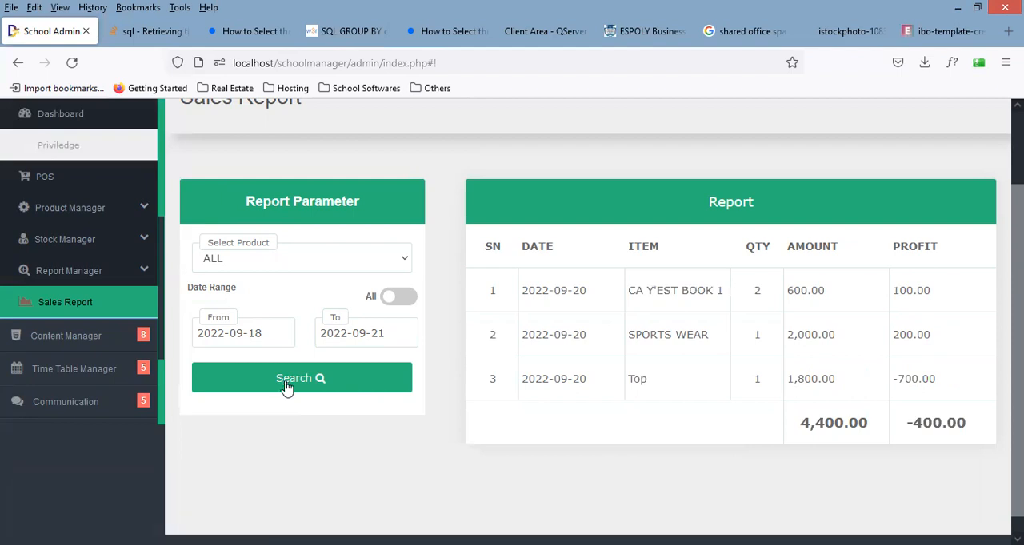
pyautogui.doubleClick(637, 382)
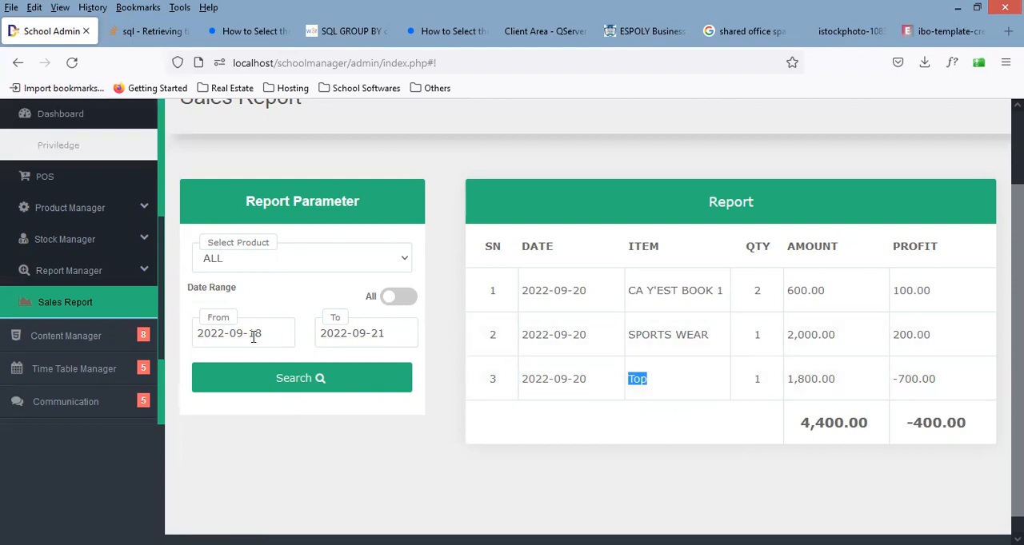
# Step: Extend the sales report to all dates and check the total amount and profit at its end
pyautogui.click(402, 298)
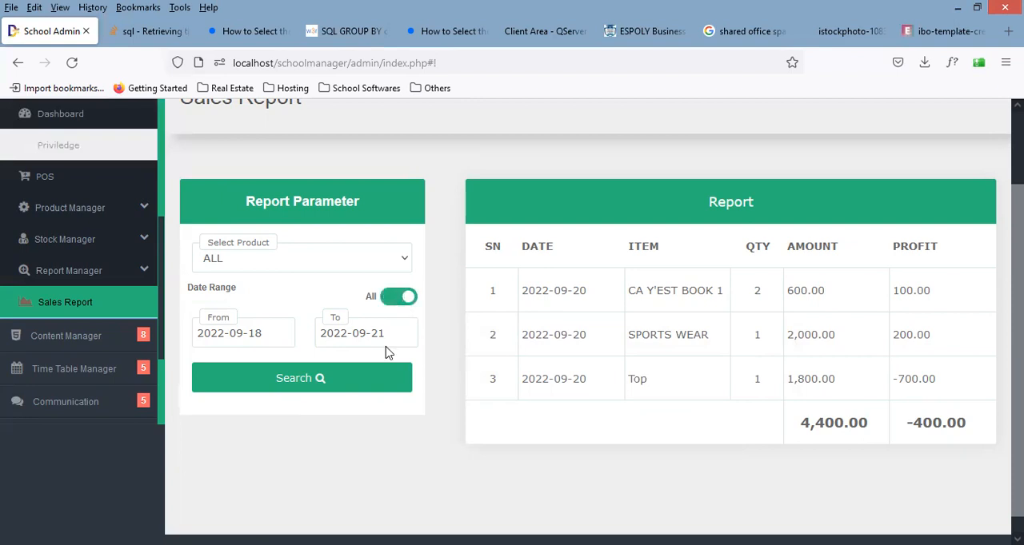
pyautogui.click(359, 388)
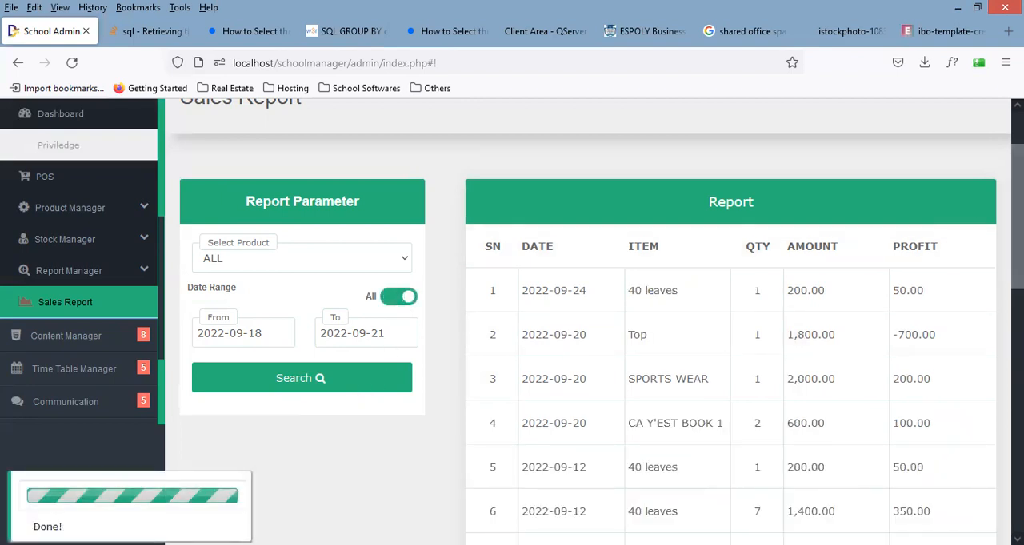
pyautogui.scroll(-10, 976, 226)
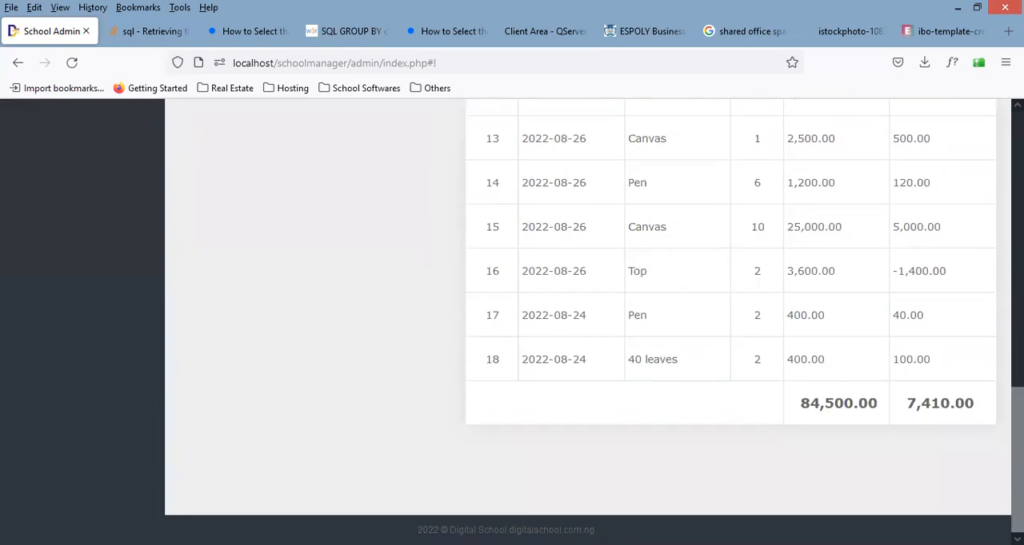
pyautogui.moveTo(907, 405); pyautogui.dragTo(980, 407)
pyautogui.click(957, 421)
# Step: Turn off the all-dates option and rerun the report for 2022-09-18 to 2022-09-21
pyautogui.moveTo(1018, 440); pyautogui.dragTo(1018, 163)
pyautogui.click(400, 390)
pyautogui.click(377, 471)
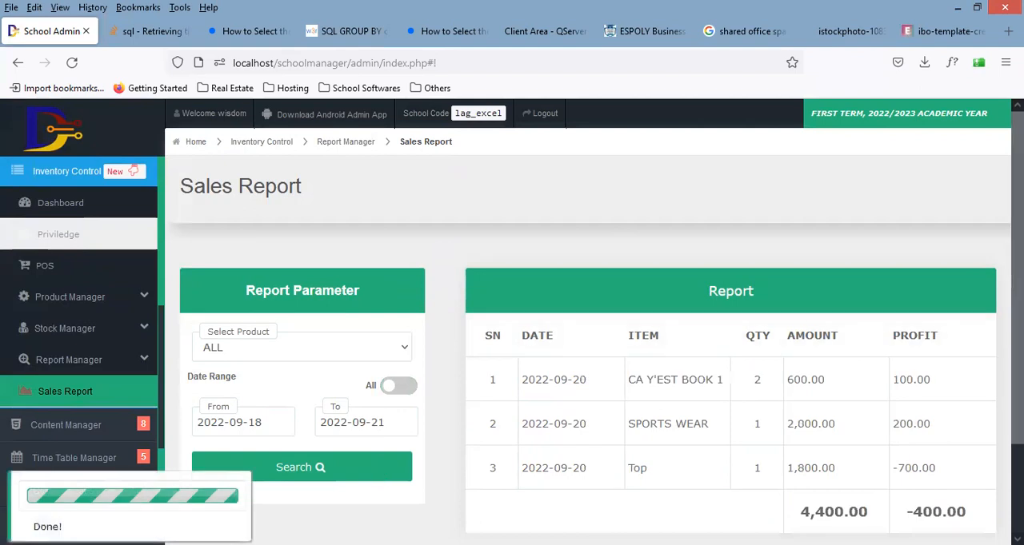
# Step: Run the sales report for Cardigan in the same date range and again for ALL products
pyautogui.click(336, 355)
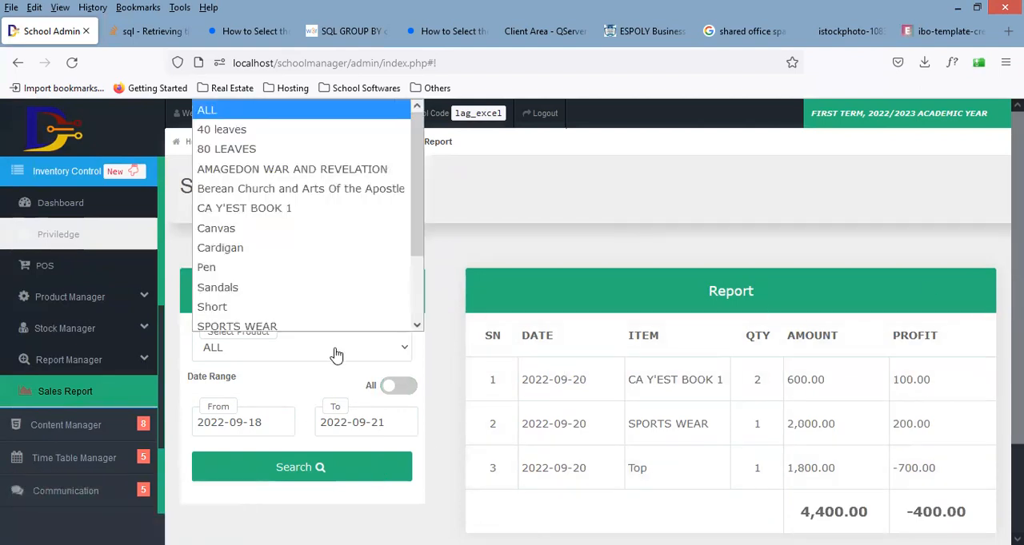
pyautogui.click(264, 248)
pyautogui.click(296, 472)
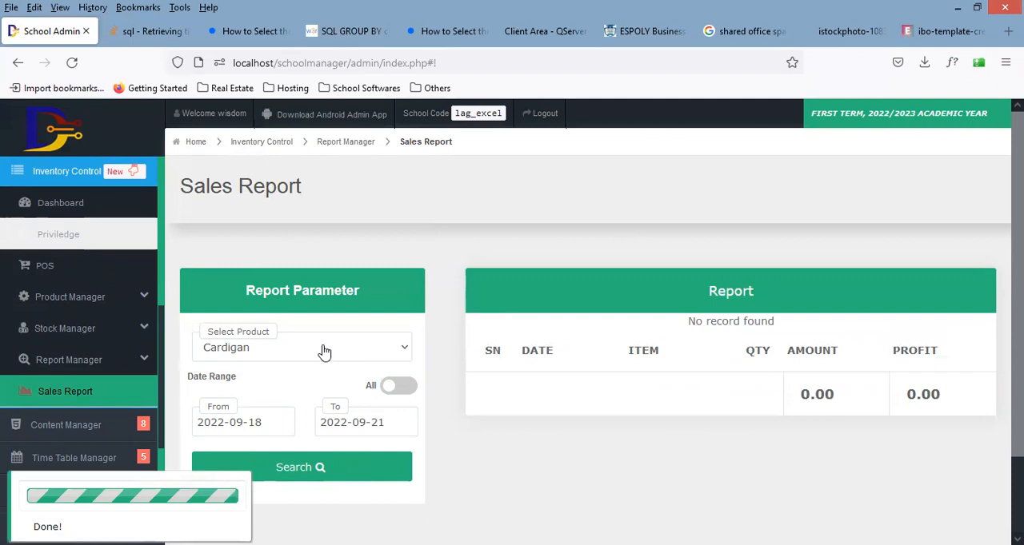
pyautogui.click(288, 330)
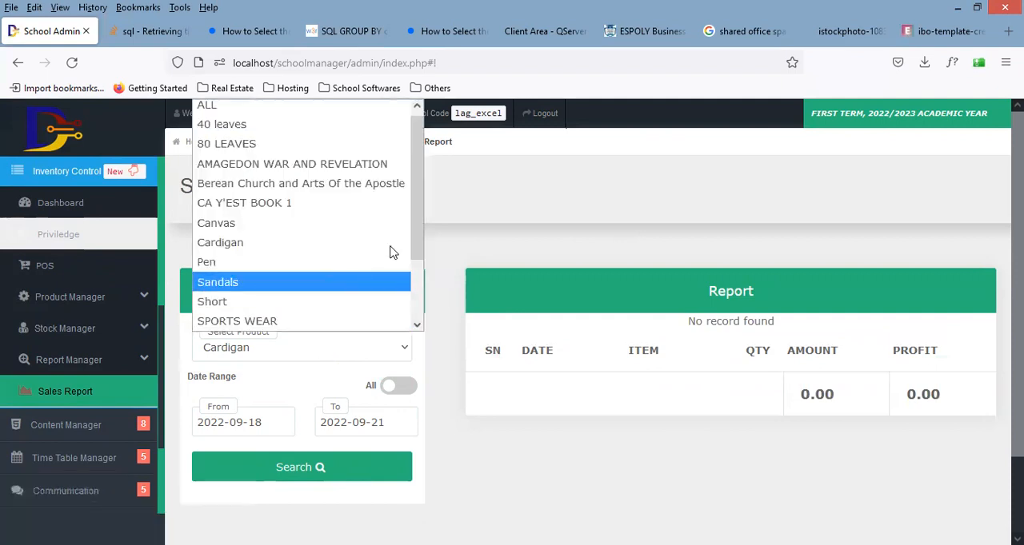
pyautogui.click(269, 118)
pyautogui.click(324, 470)
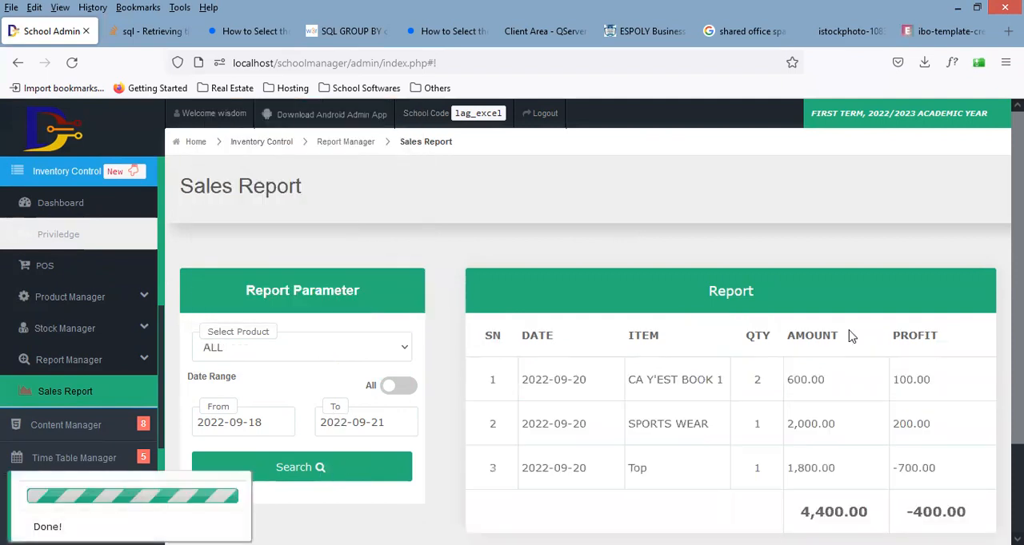
# Step: Look over the report parameters, the listed sales and the amount and profit totals
pyautogui.scroll(-2, 852, 336)
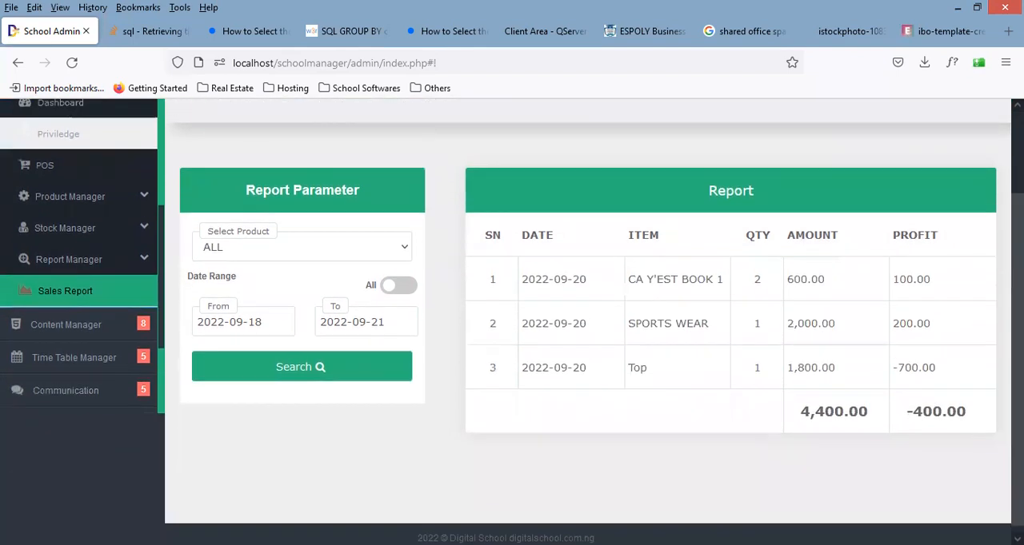
pyautogui.scroll(1, 512, 320)
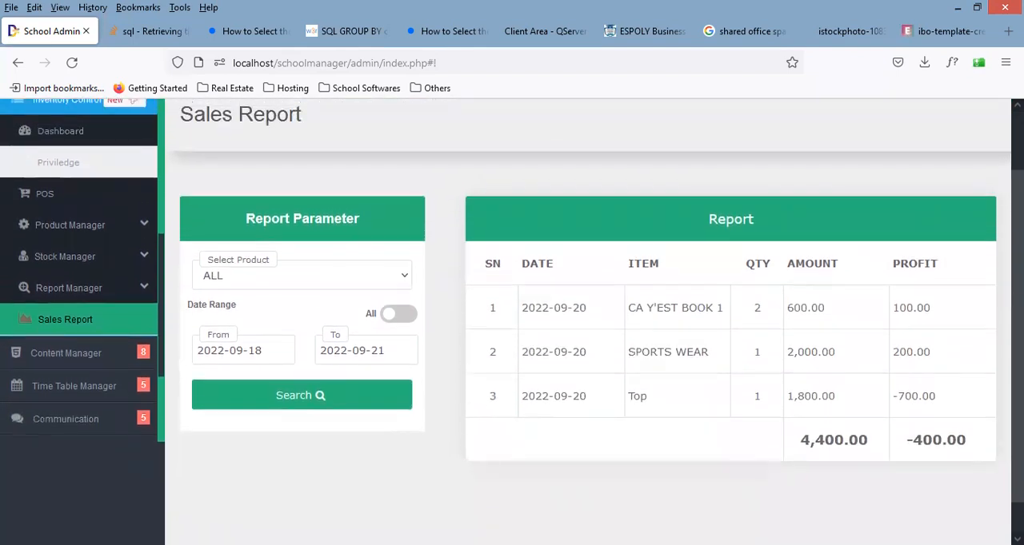
pyautogui.scroll(1, 506, 298)
pyautogui.scroll(1, 512, 320)
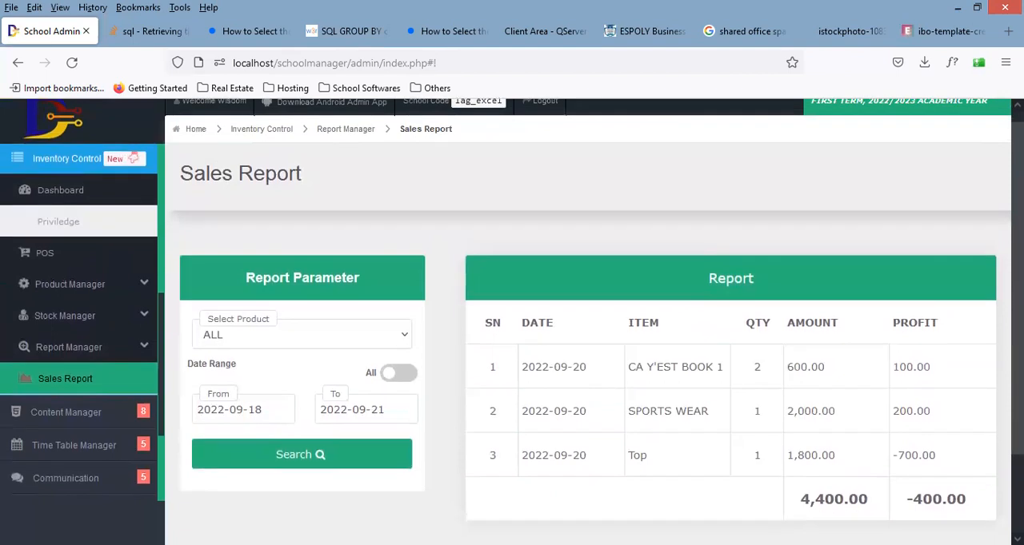
pyautogui.scroll(-3, 512, 319)
pyautogui.scroll(-1, 512, 320)
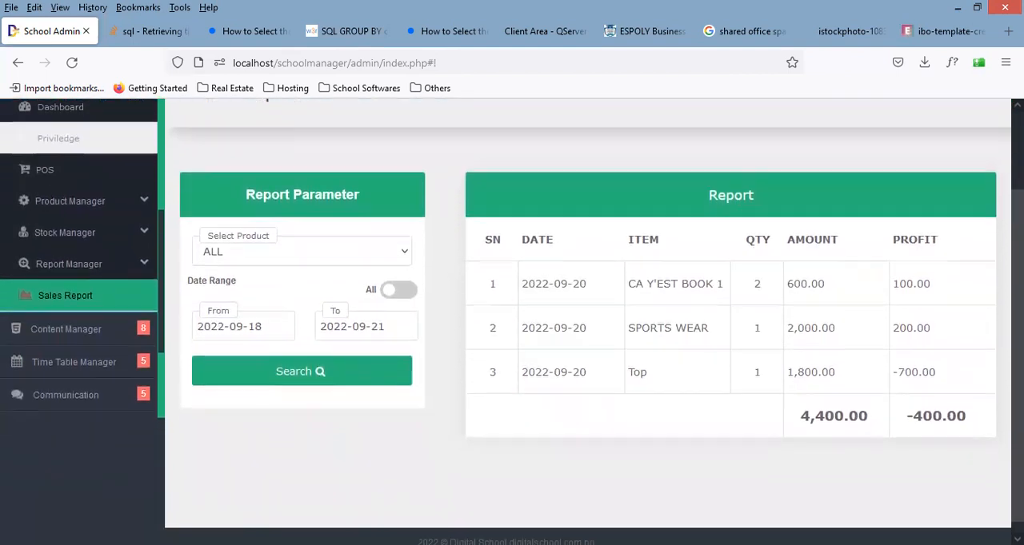
pyautogui.scroll(3, 512, 320)
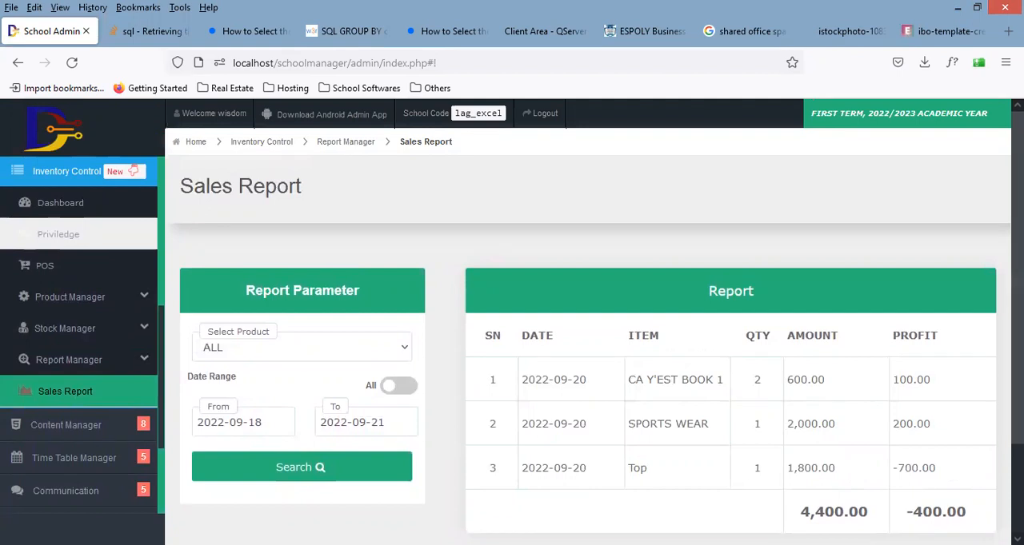
pyautogui.scroll(-3, 512, 320)
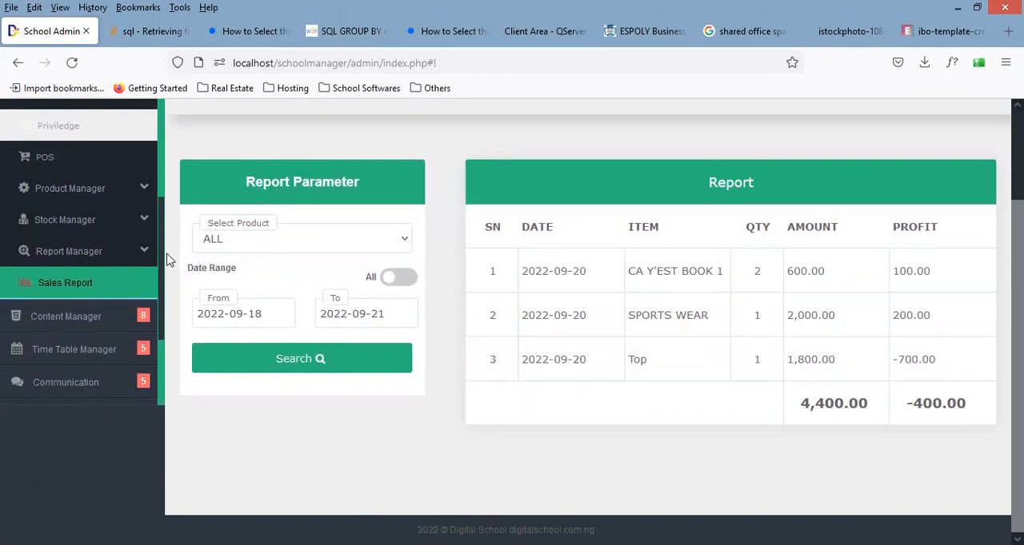
# Step: Open the Product Category page of the Product Manager
pyautogui.moveTo(160, 264)
pyautogui.mouseDown()
pyautogui.moveTo(160, 212)
pyautogui.moveTo(160, 246)
pyautogui.mouseUp()
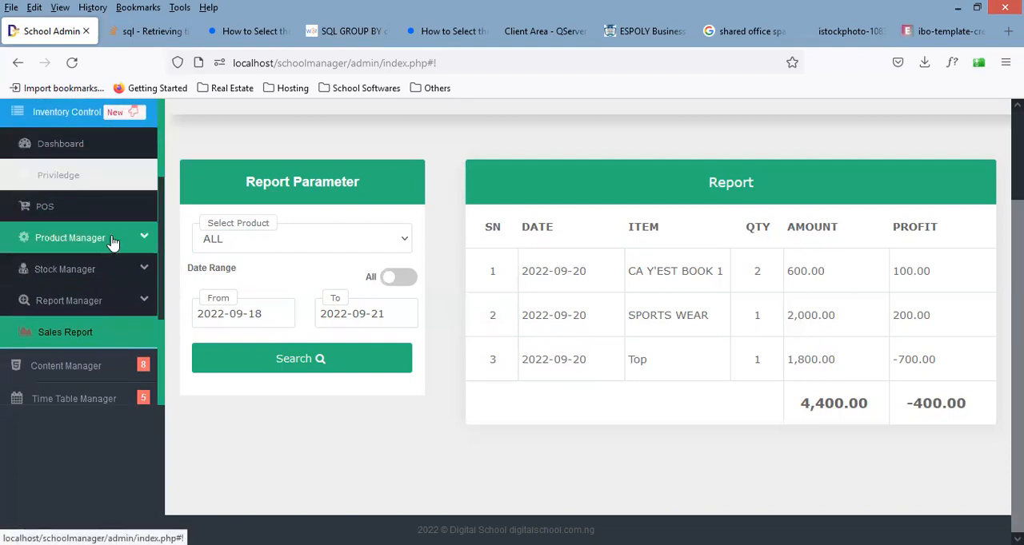
pyautogui.click(96, 238)
pyautogui.moveTo(163, 229); pyautogui.dragTo(162, 244)
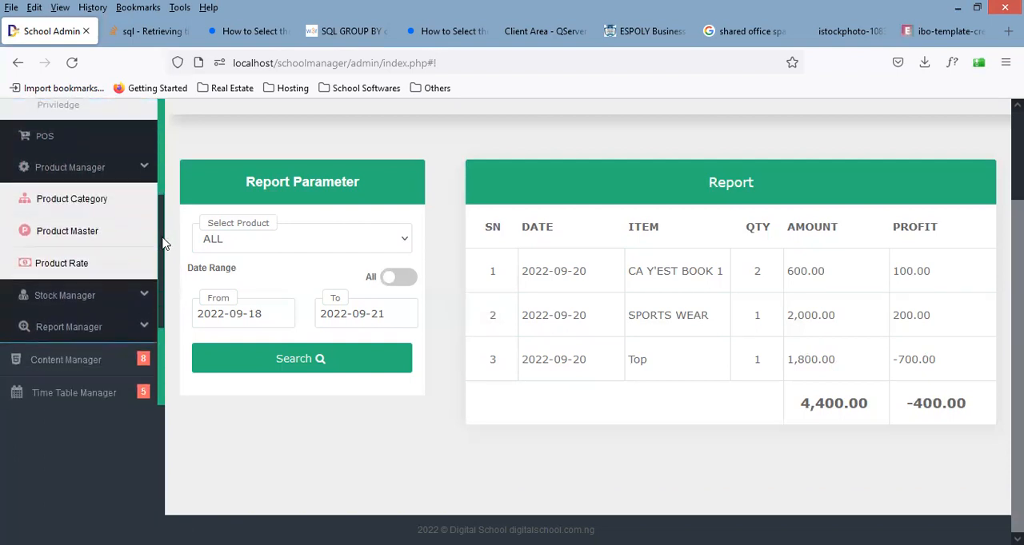
pyautogui.click(84, 202)
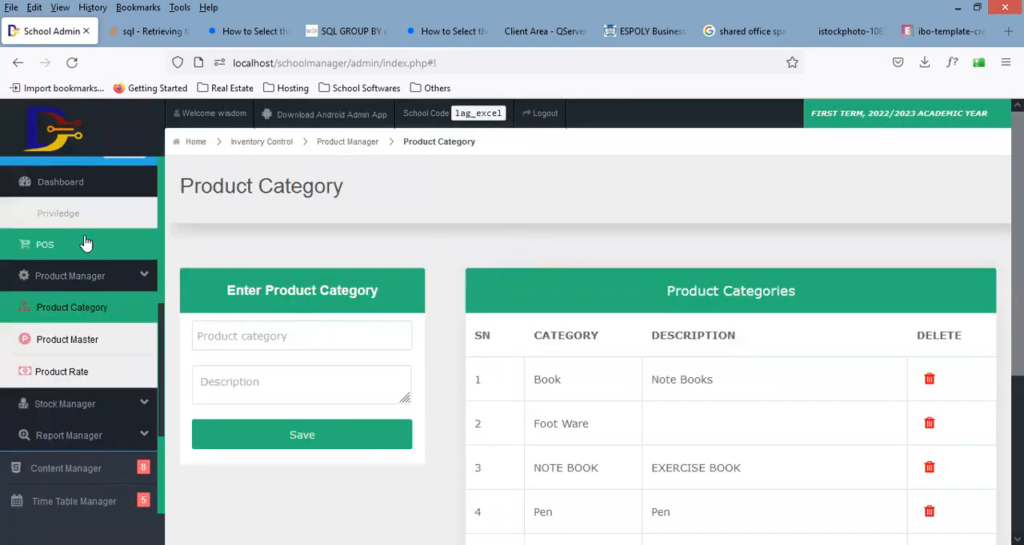
# Step: Add a new product named MARKER in the WRITING MATERIAL category to the Product Master and save it
pyautogui.click(100, 346)
pyautogui.click(310, 337)
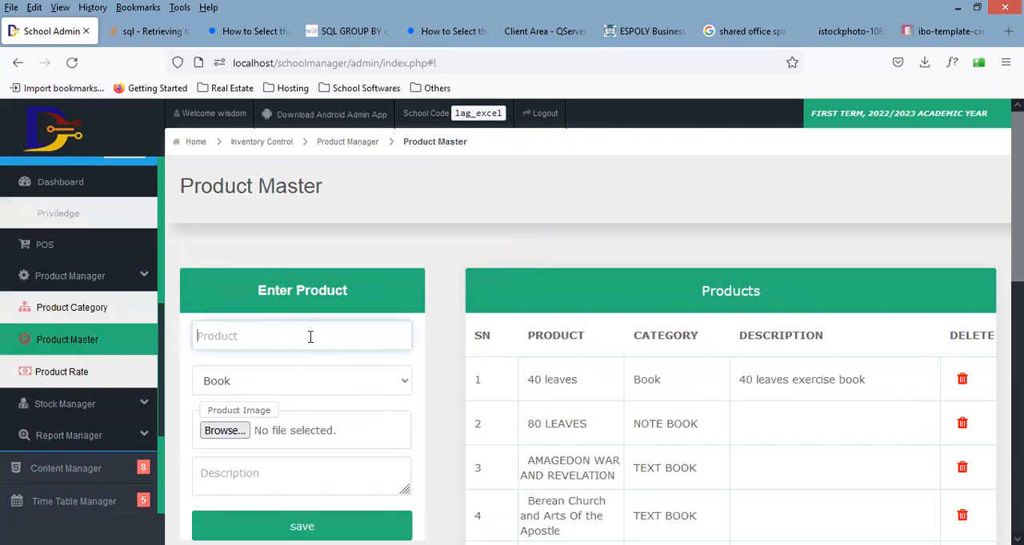
pyautogui.write('MARKER')
pyautogui.click(267, 390)
pyautogui.press('w')
pyautogui.press('Up')
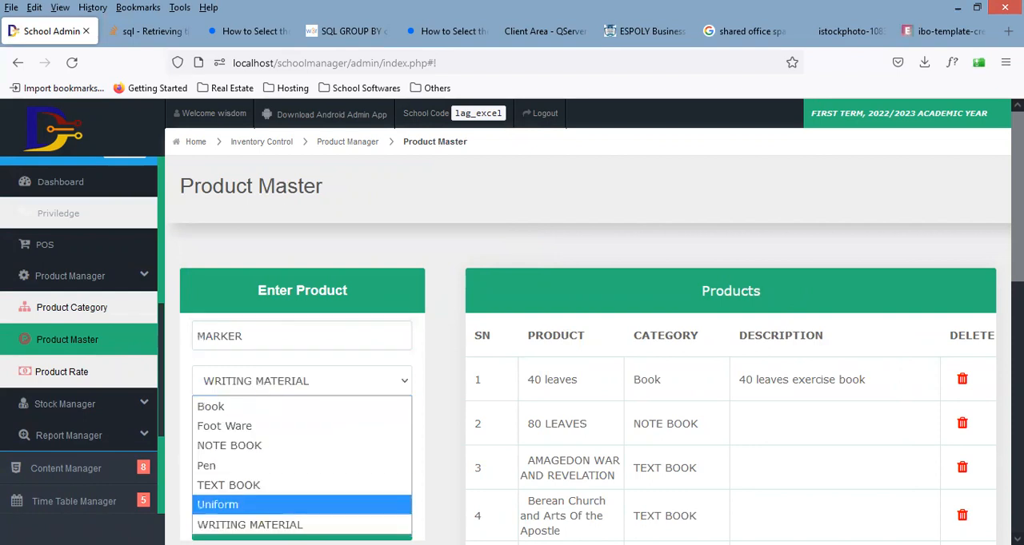
pyautogui.press('Down')
pyautogui.press('Return')
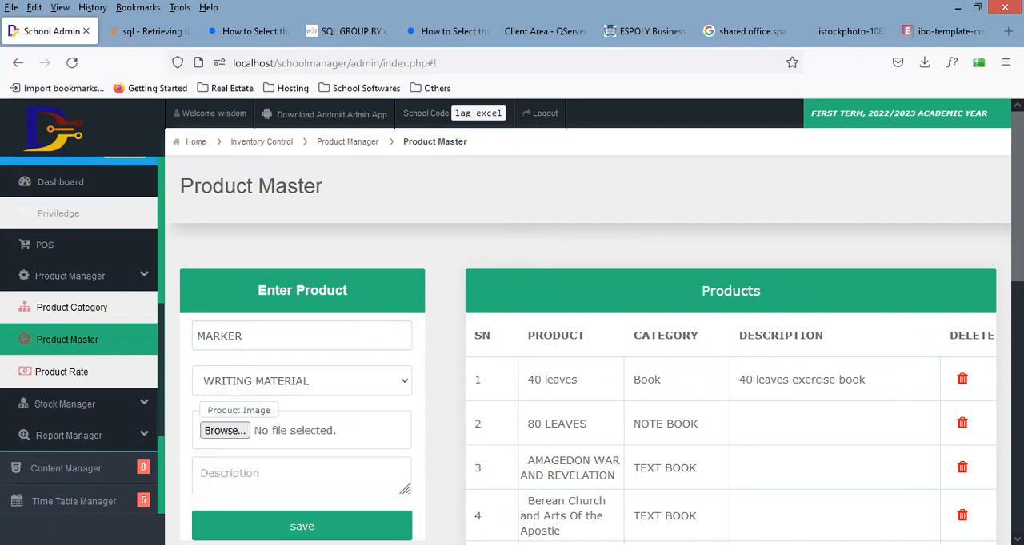
pyautogui.scroll(-2, 433, 408)
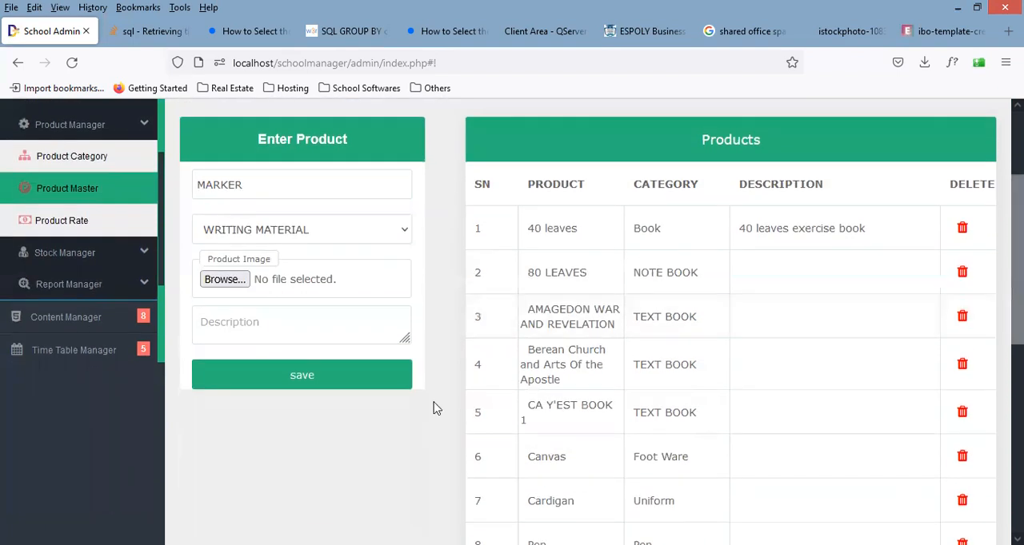
pyautogui.click(297, 384)
# Step: View the Product Rate page and open the Add Stock form of the Stock Manager
pyautogui.click(71, 221)
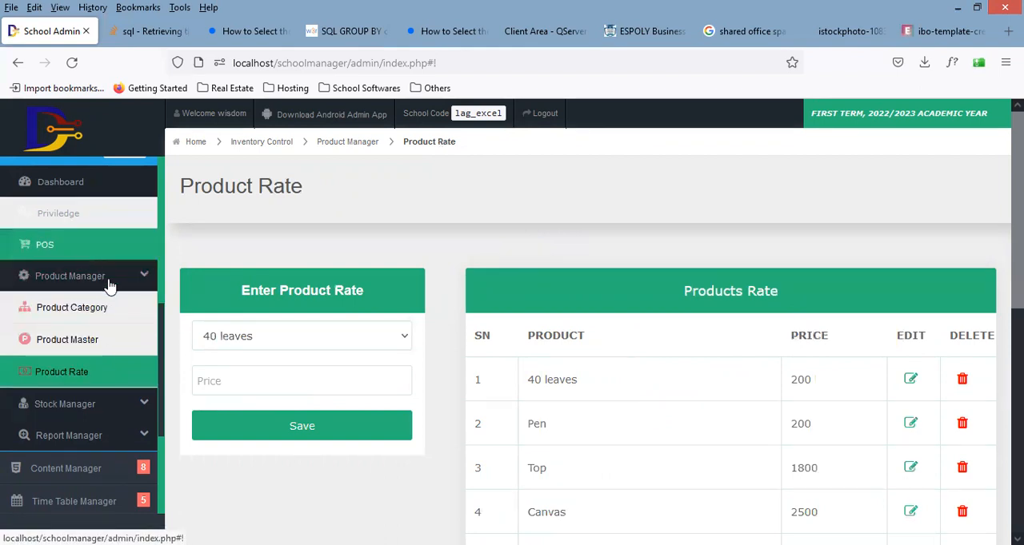
pyautogui.click(90, 406)
pyautogui.click(75, 347)
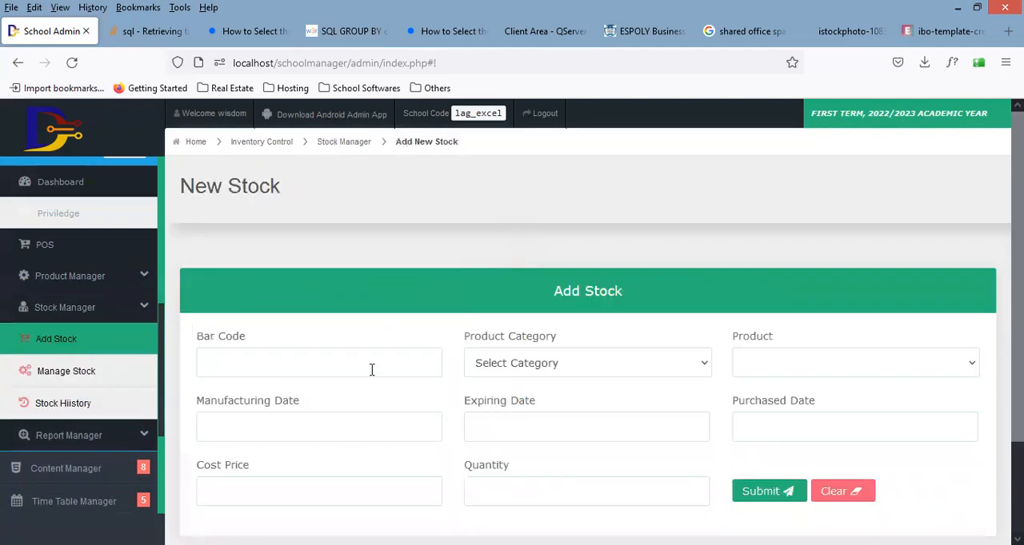
# Step: Fill the new stock entry with category WRITING MATERIAL, product MARKER and purchased date 2022-09-20
pyautogui.click(654, 367)
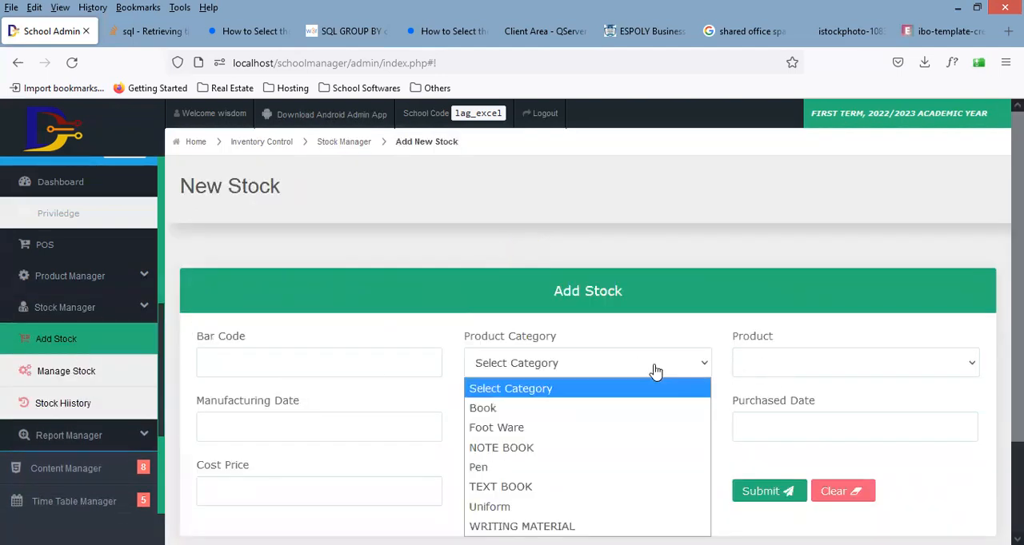
pyautogui.press('w')
pyautogui.press('w')
pyautogui.press('Return')
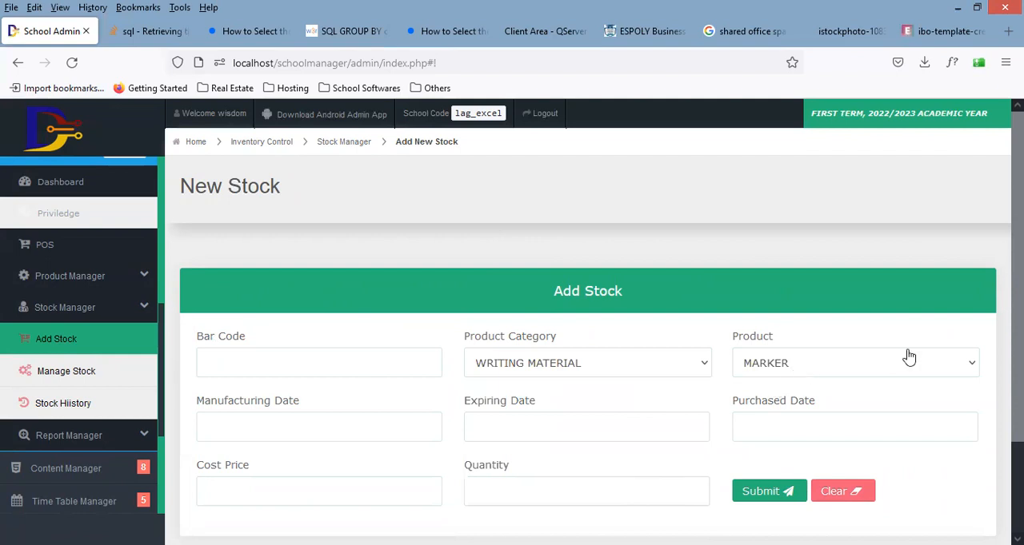
pyautogui.scroll(-3, 799, 336)
pyautogui.click(798, 316)
pyautogui.press('Return')
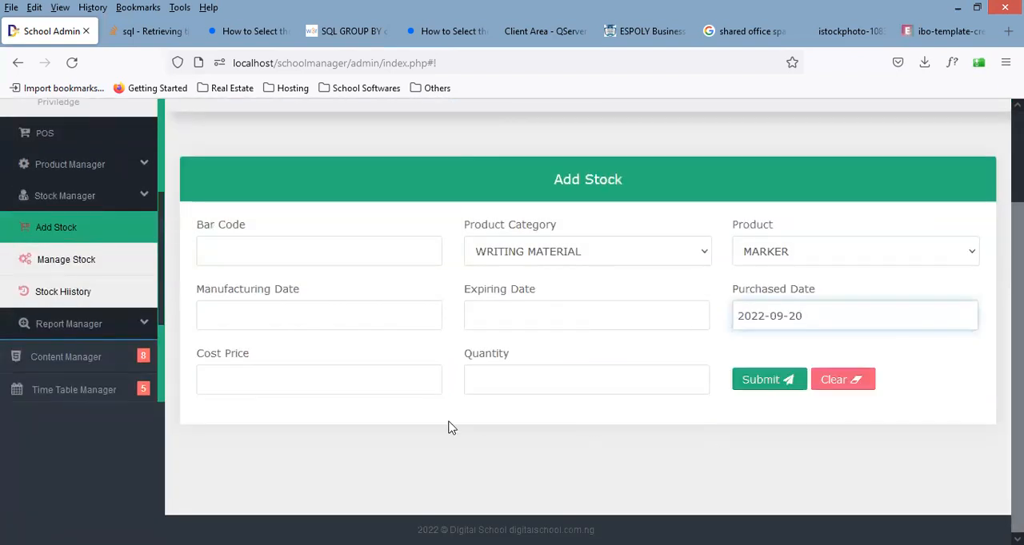
# Step: Set the MARKER stock entry's quantity to 100 and cost price to 0, and submit it
pyautogui.click(544, 383)
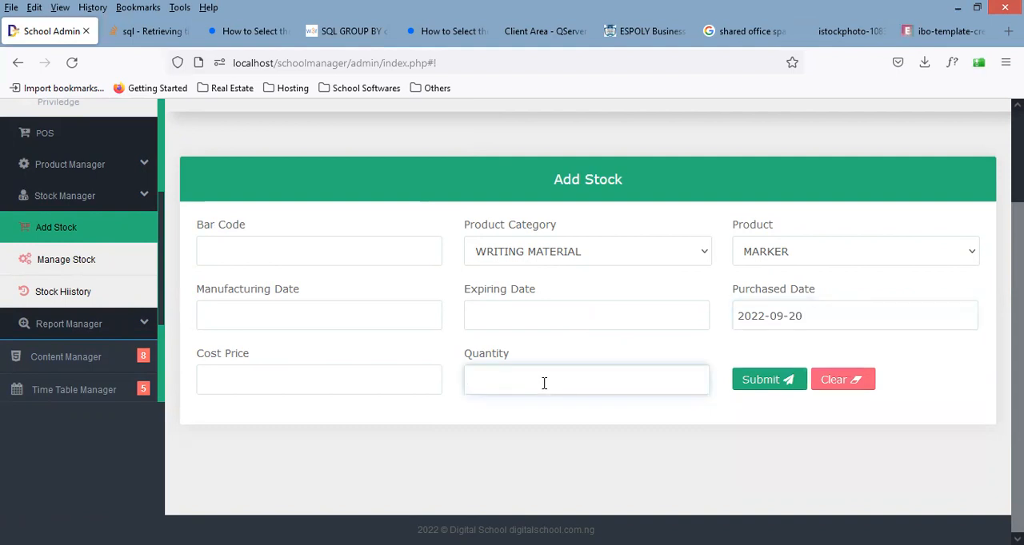
pyautogui.write('100')
pyautogui.click(760, 382)
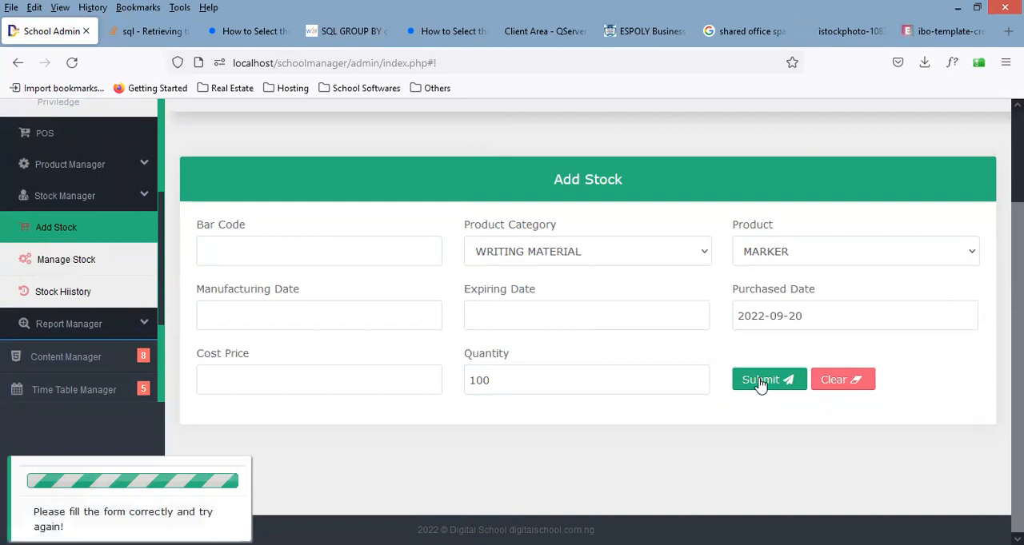
pyautogui.click(409, 384)
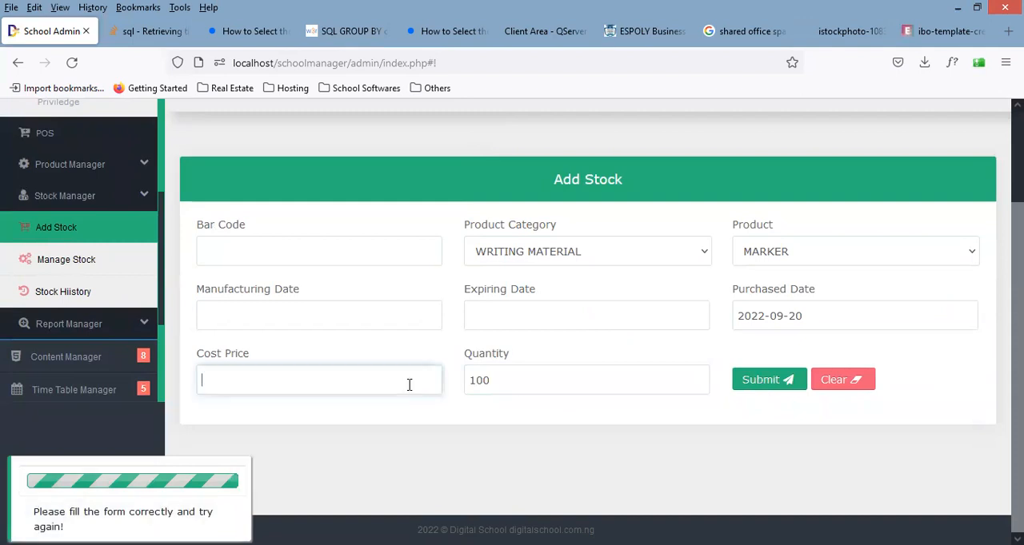
pyautogui.write('0')
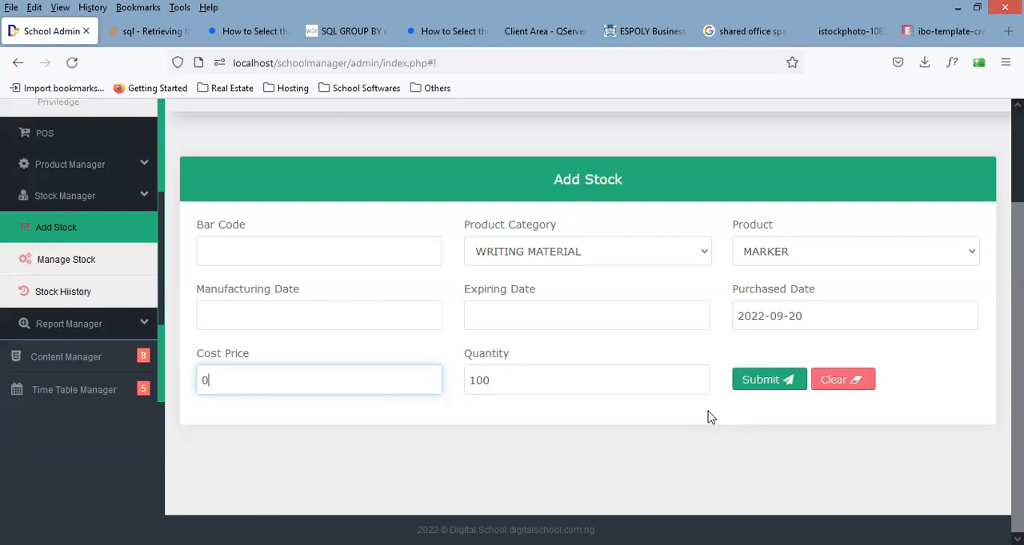
pyautogui.click(771, 384)
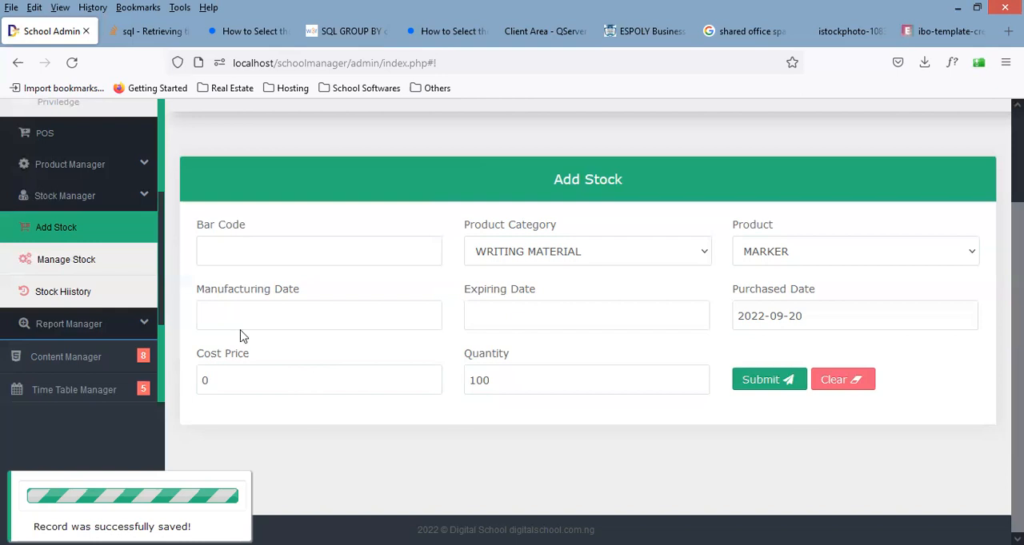
# Step: Open the POS terminal, filter the items by WRITING MATERIAL and add one MARKER to the current order
pyautogui.click(91, 148)
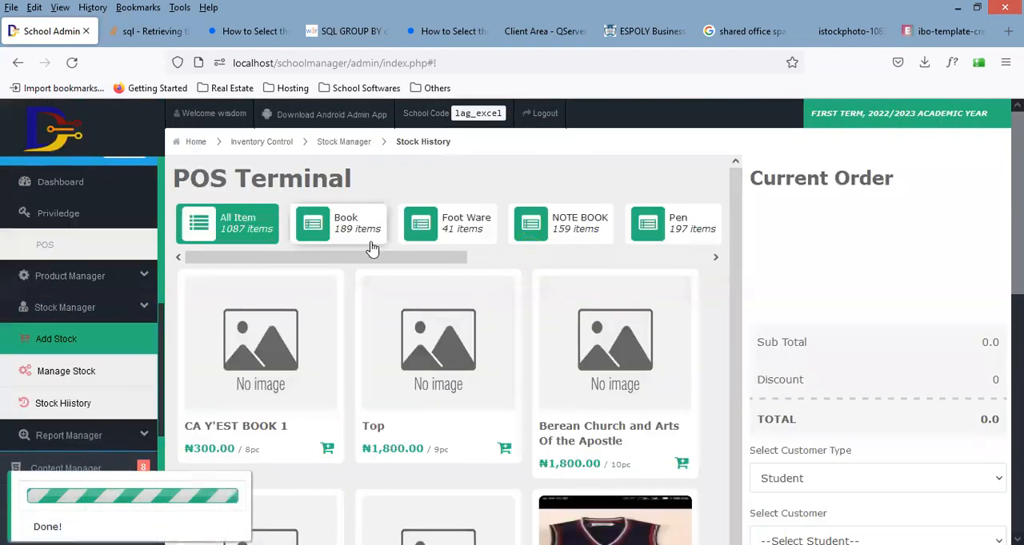
pyautogui.moveTo(418, 258)
pyautogui.mouseDown()
pyautogui.moveTo(645, 283)
pyautogui.moveTo(646, 251)
pyautogui.mouseUp()
pyautogui.click(649, 238)
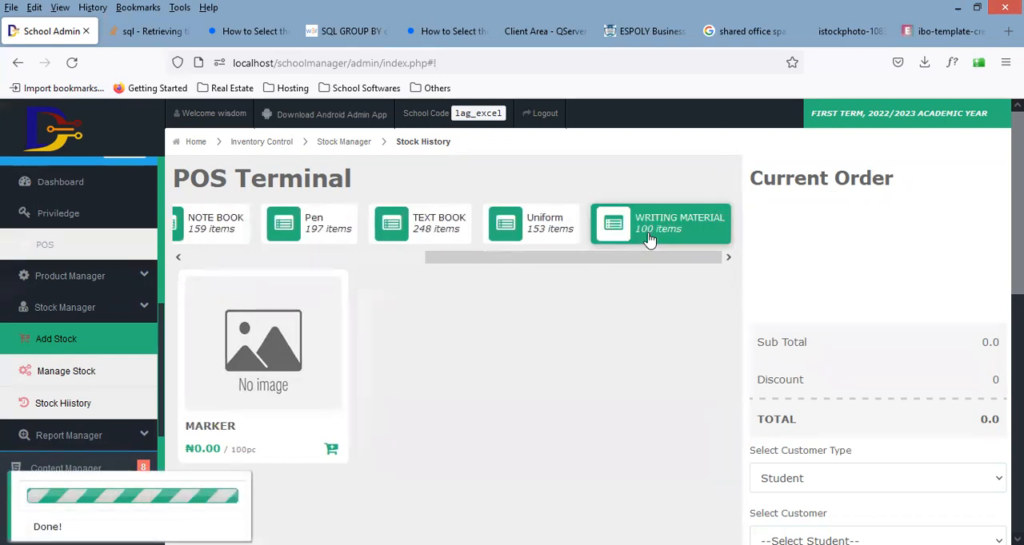
pyautogui.moveTo(1017, 192); pyautogui.dragTo(1017, 232)
pyautogui.click(331, 358)
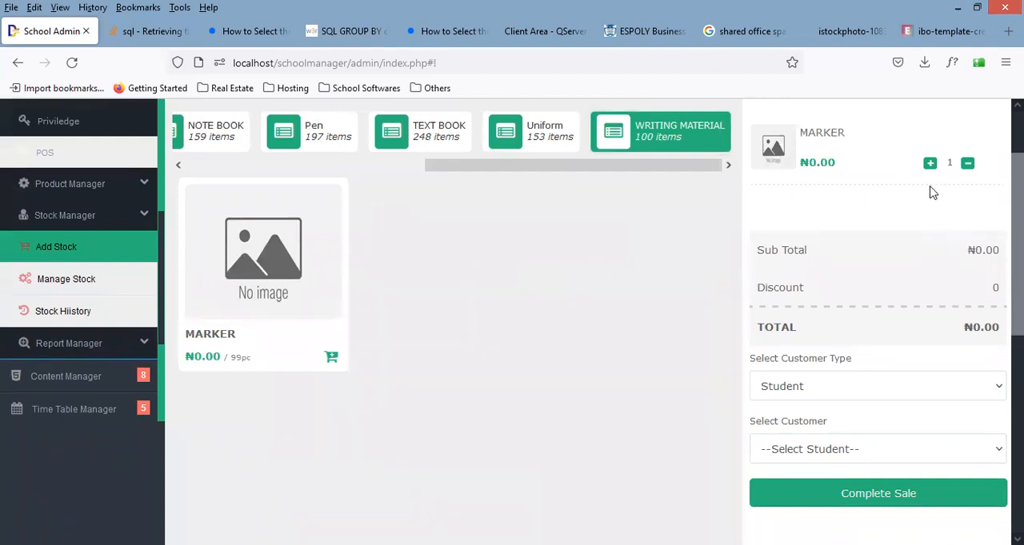
# Step: Set the order's customer type to Staff, select a staff member as customer and complete the sale
pyautogui.moveTo(1017, 199); pyautogui.dragTo(1018, 279)
pyautogui.click(829, 210)
pyautogui.click(824, 247)
pyautogui.click(824, 272)
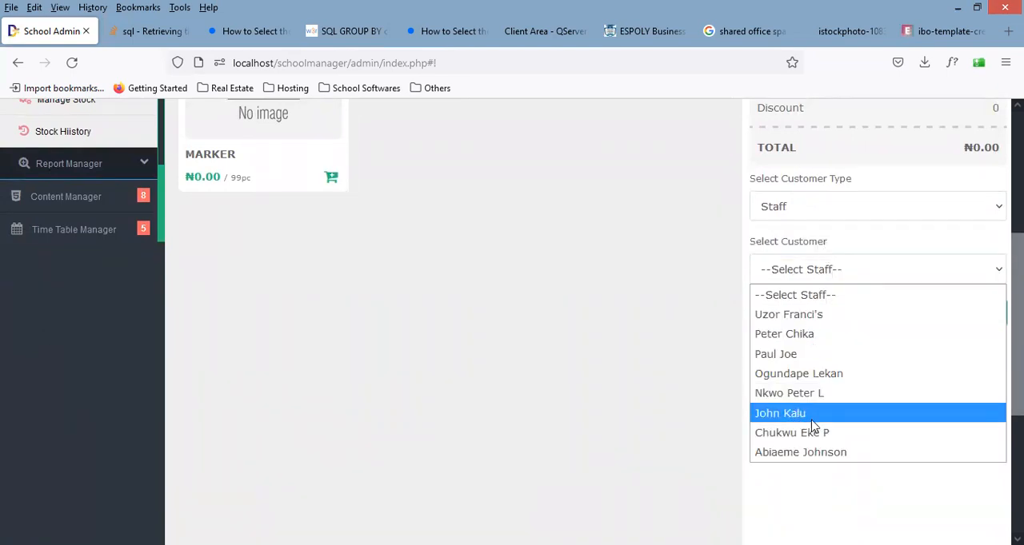
pyautogui.click(811, 414)
pyautogui.moveTo(1017, 398); pyautogui.dragTo(1017, 375)
pyautogui.click(946, 375)
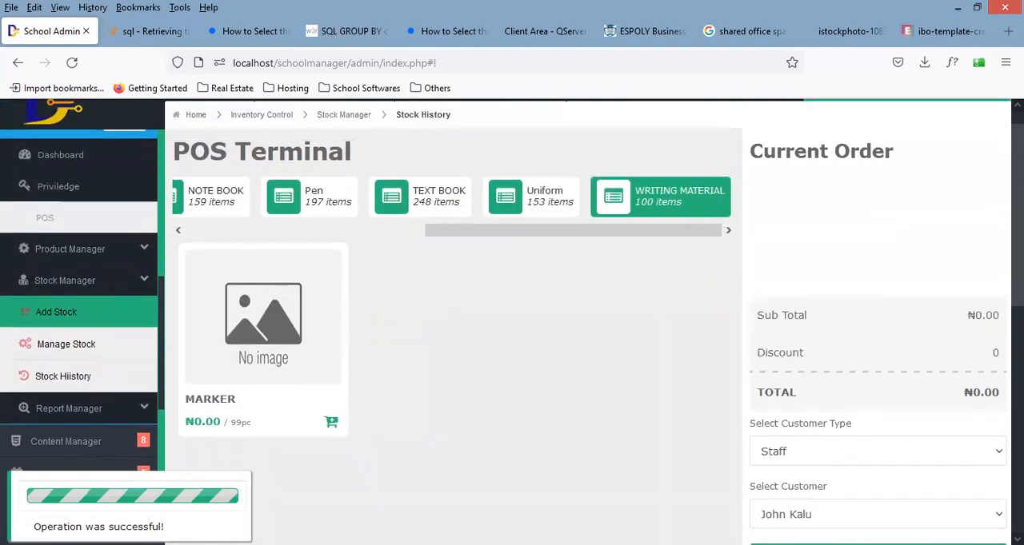
pyautogui.scroll(-4, 511, 322)
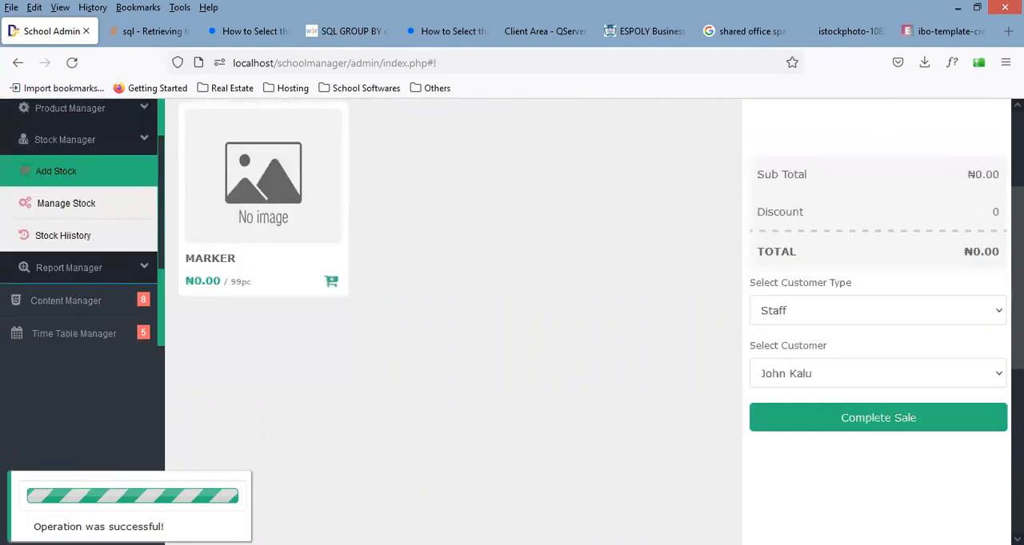
pyautogui.scroll(-4, 996, 424)
pyautogui.scroll(8, 996, 425)
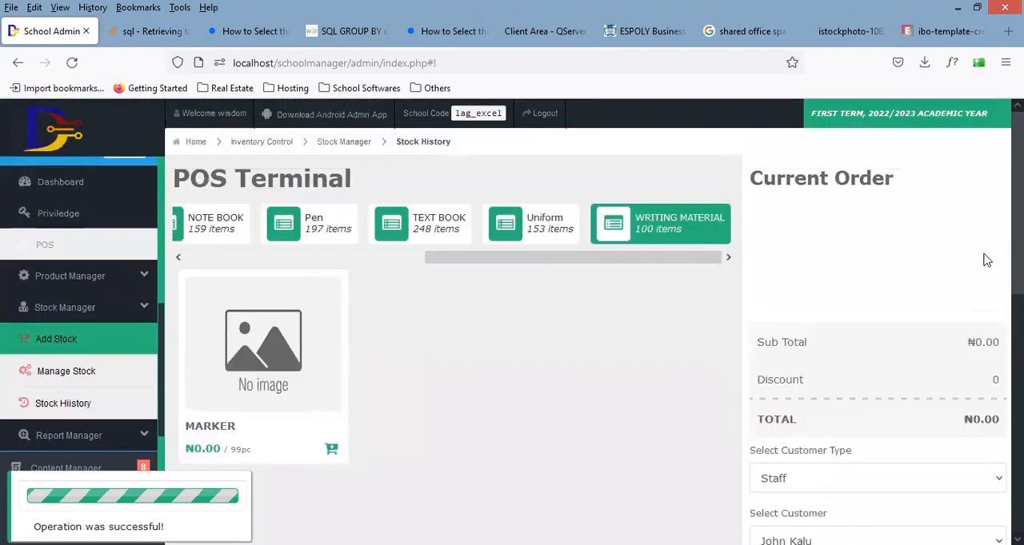
pyautogui.scroll(-2, 984, 260)
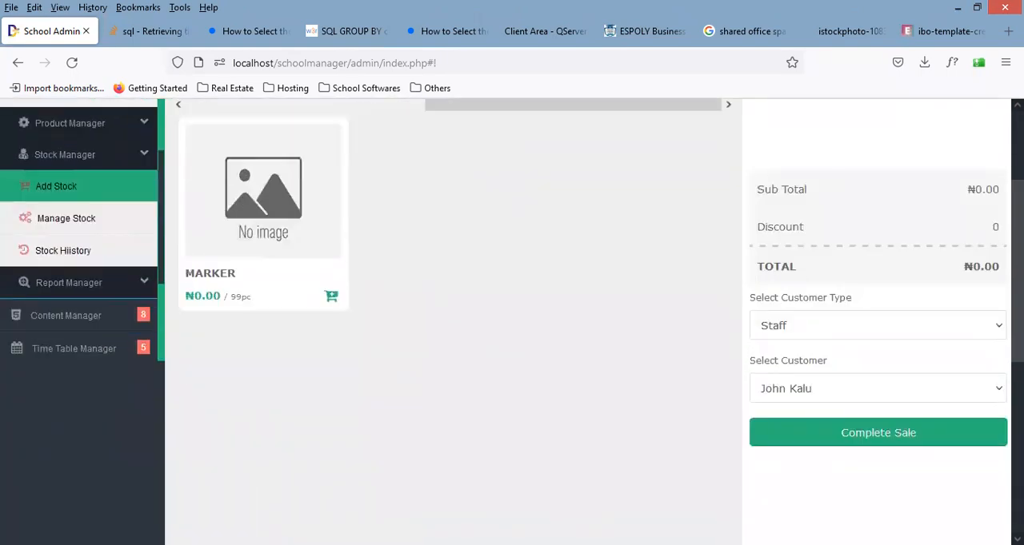
pyautogui.scroll(2, 512, 320)
pyautogui.moveTo(457, 259); pyautogui.dragTo(189, 269)
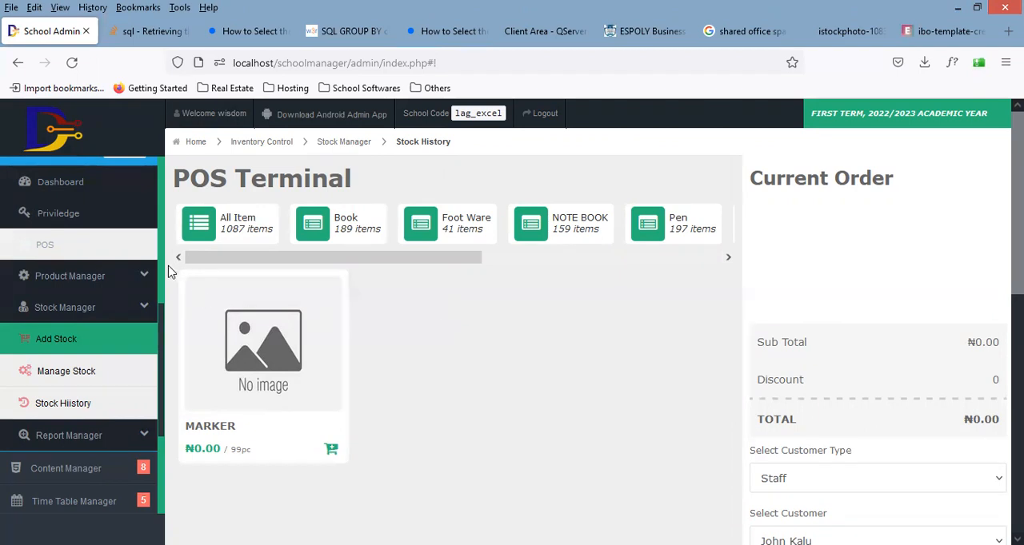
# Step: Open the Sales Report page of the Report Manager
pyautogui.scroll(-3, 136, 352)
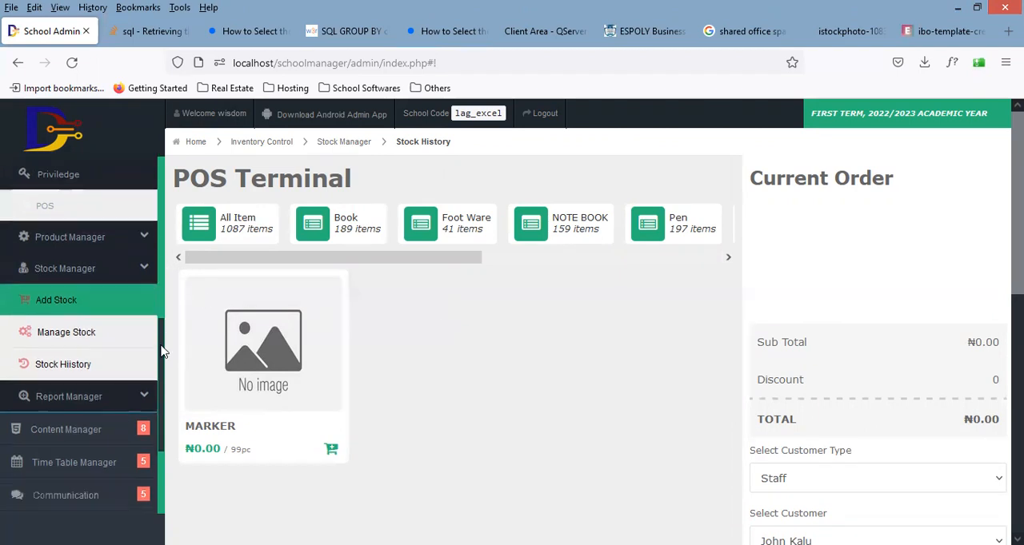
pyautogui.click(135, 356)
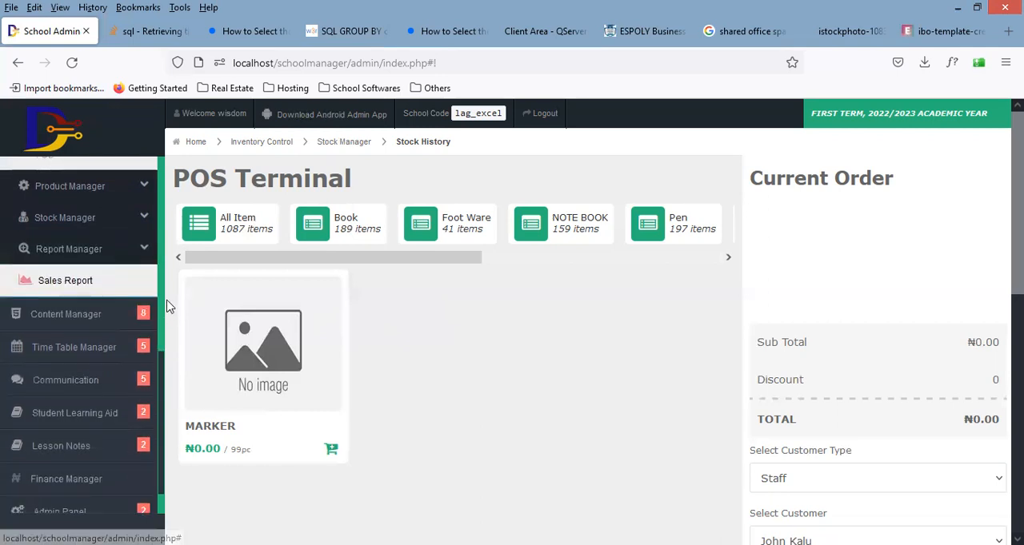
pyautogui.click(140, 290)
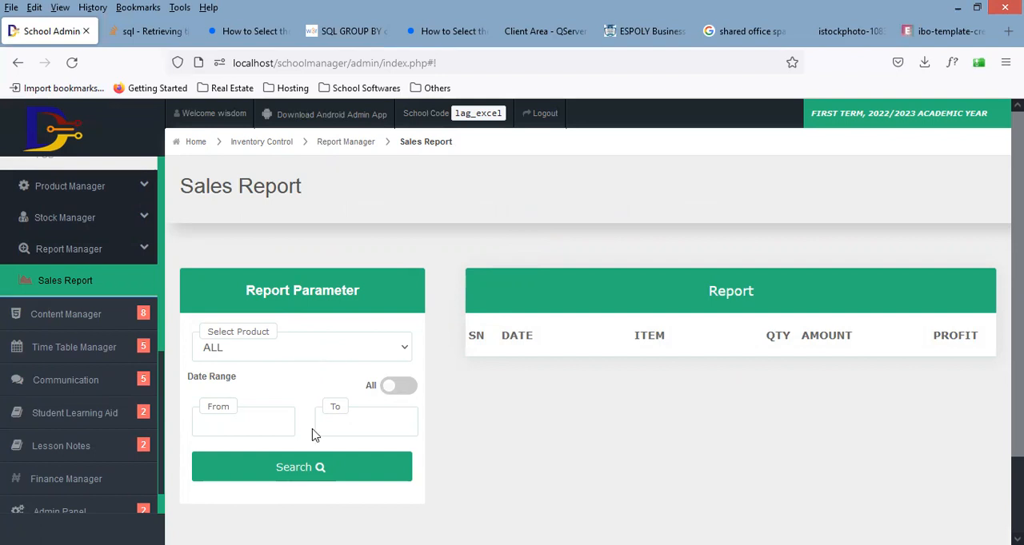
# Step: Generate the sales report for the product MARKER with the date range 2022-09-19 to 2022-09-20
pyautogui.click(271, 420)
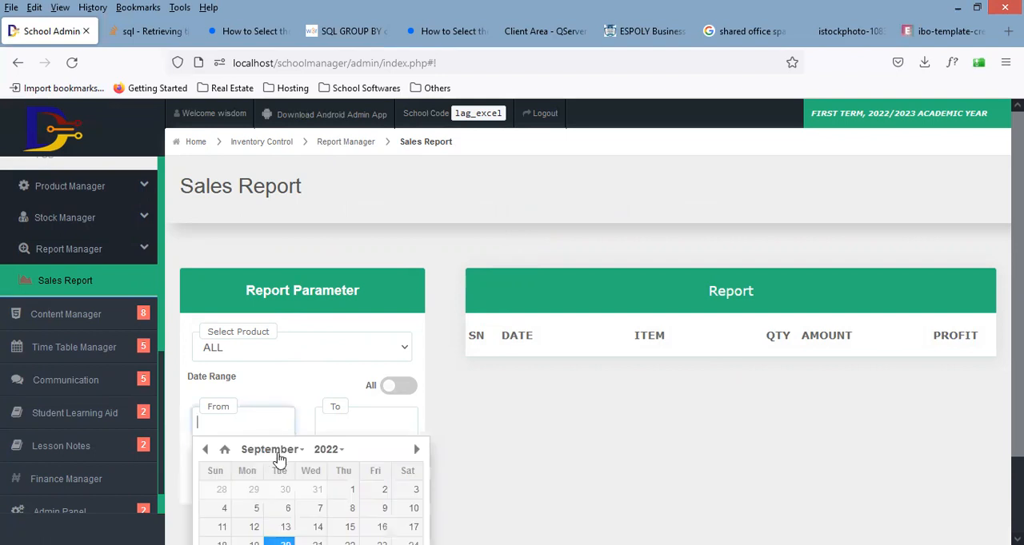
pyautogui.scroll(-2, 704, 270)
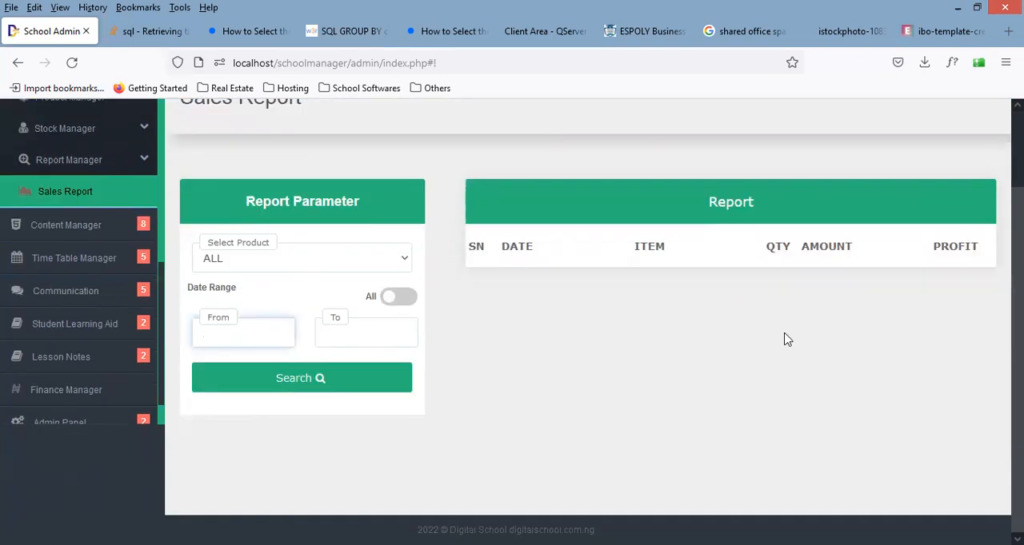
pyautogui.click(283, 335)
pyautogui.click(267, 454)
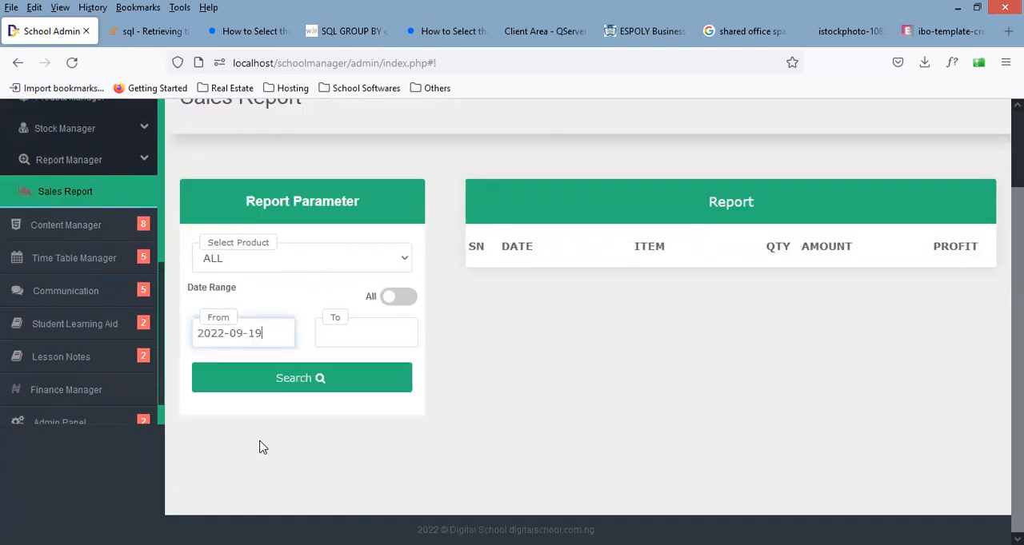
pyautogui.click(356, 329)
pyautogui.click(403, 457)
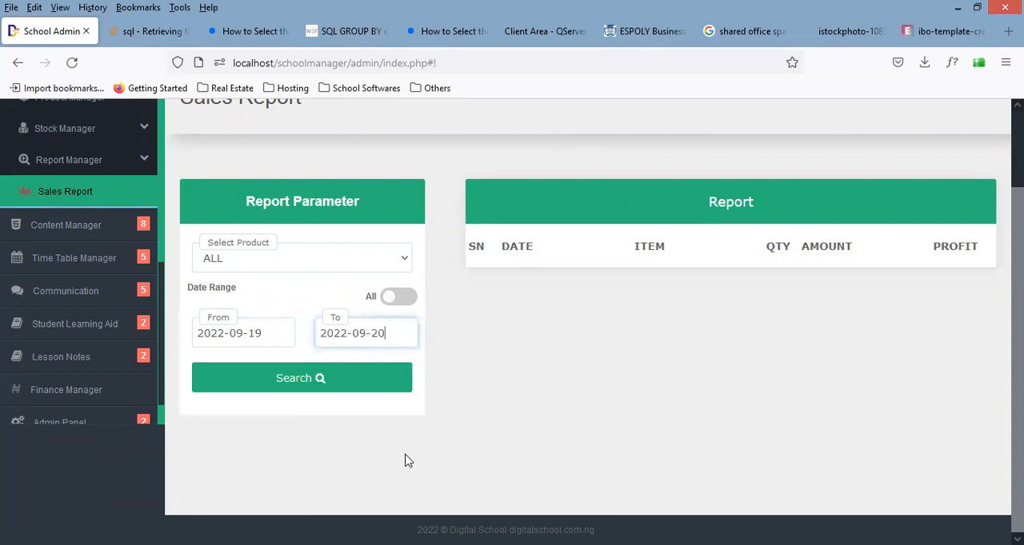
pyautogui.click(300, 259)
pyautogui.press('m')
pyautogui.click(237, 441)
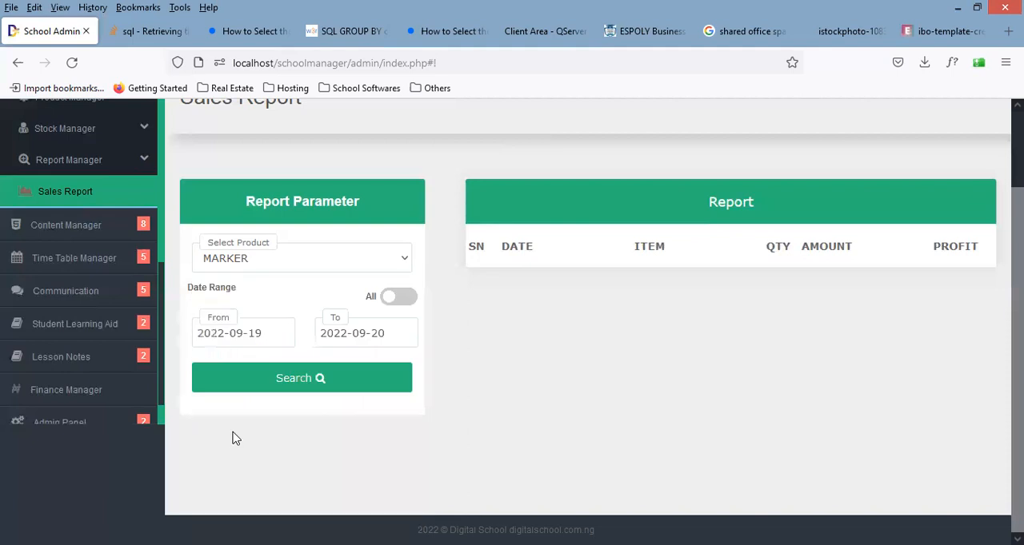
pyautogui.click(275, 381)
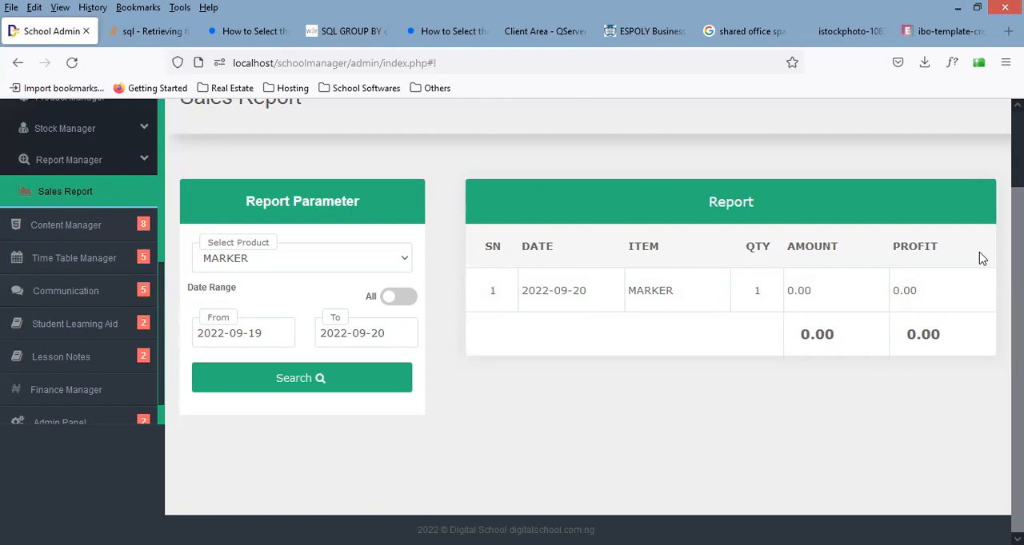
# Step: Generate the sales report for ALL products in the same date range and examine its amounts and profits
pyautogui.click(339, 256)
pyautogui.click(339, 256)
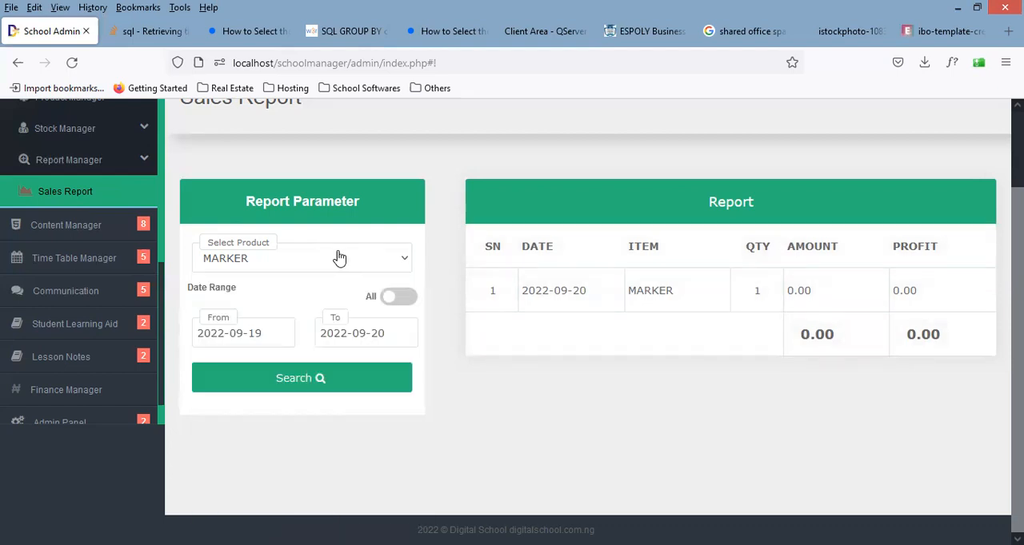
pyautogui.click(340, 257)
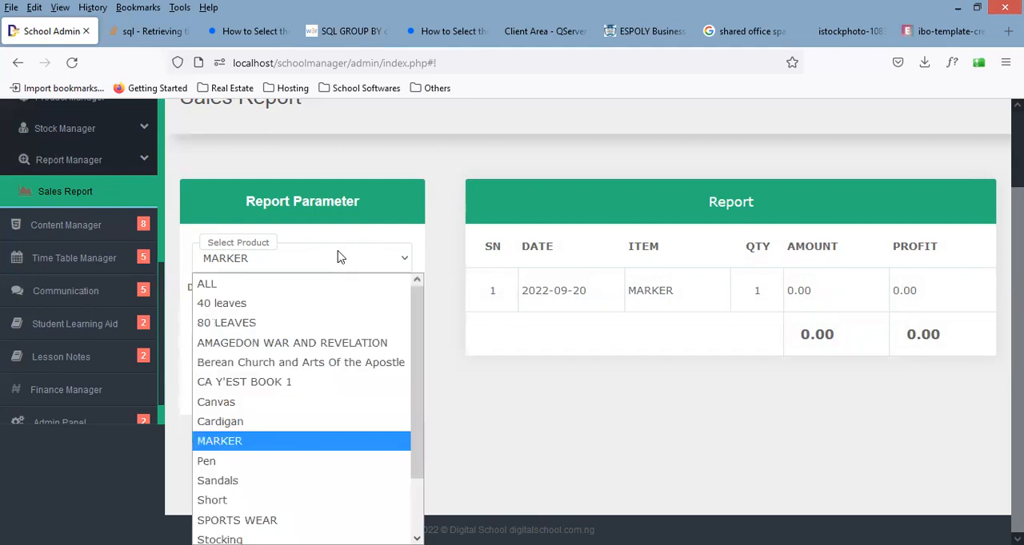
pyautogui.click(237, 448)
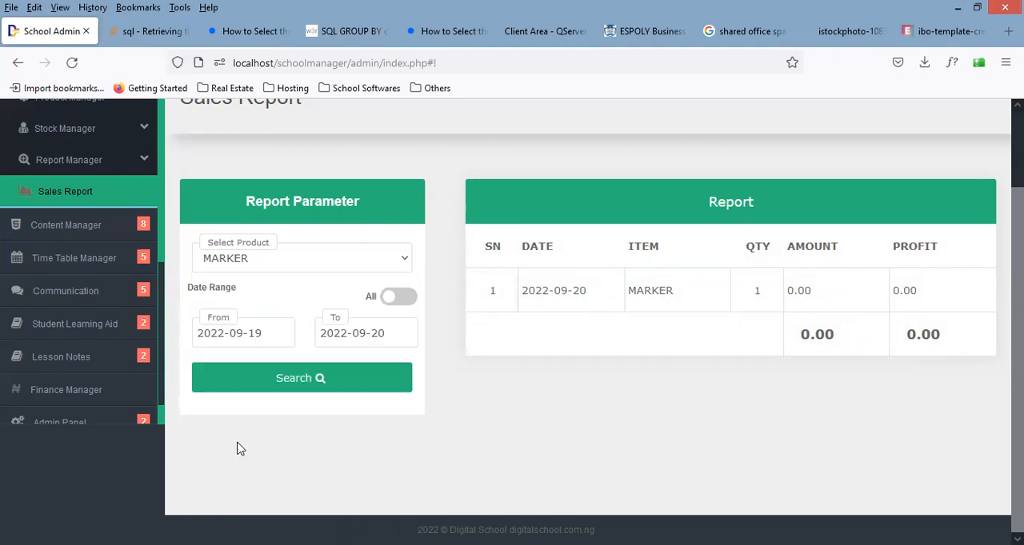
pyautogui.click(281, 271)
pyautogui.click(282, 286)
pyautogui.click(281, 383)
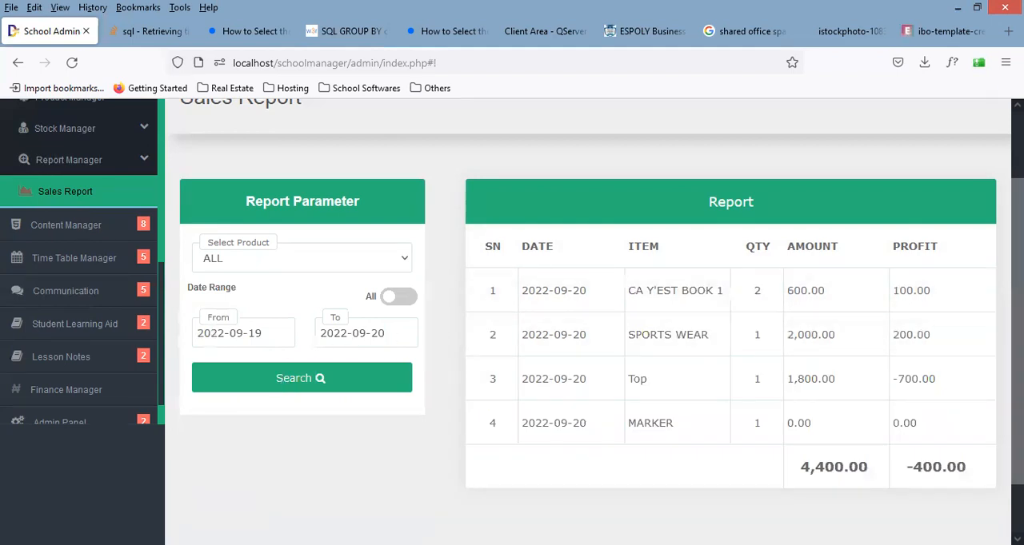
pyautogui.scroll(-2, 592, 320)
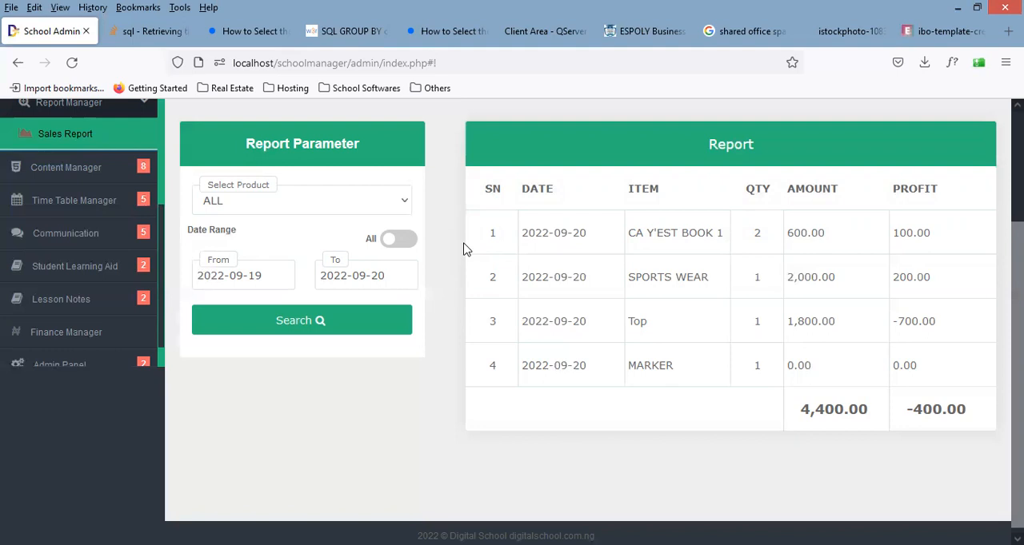
# Step: Generate the sales report for Canvas and for Cardigan in the same date range
pyautogui.click(358, 207)
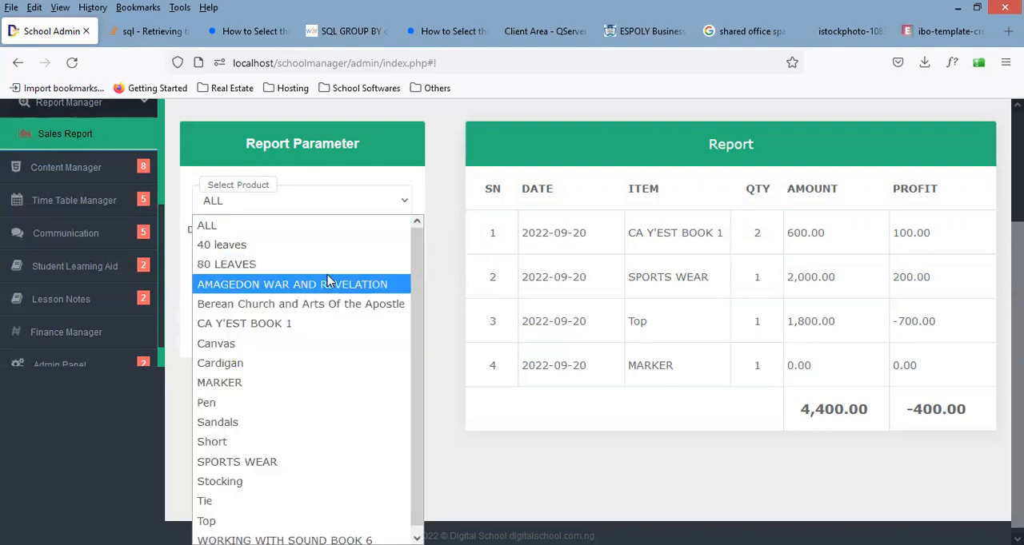
pyautogui.click(288, 343)
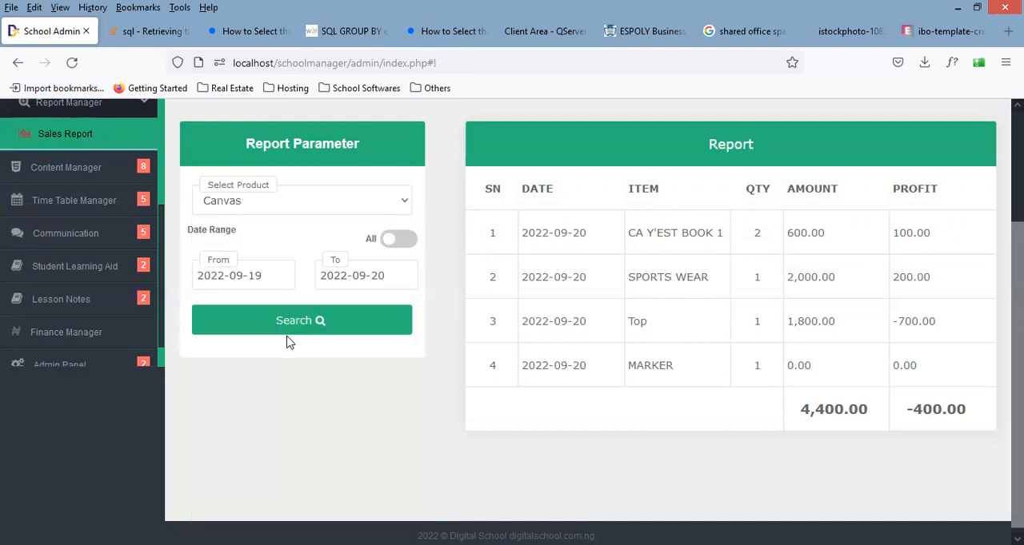
pyautogui.click(282, 318)
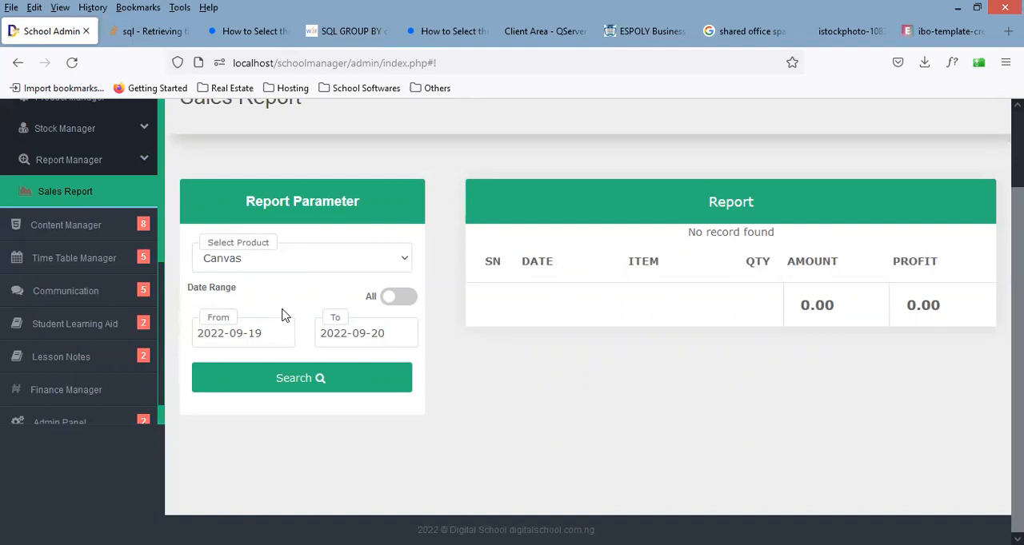
pyautogui.click(349, 258)
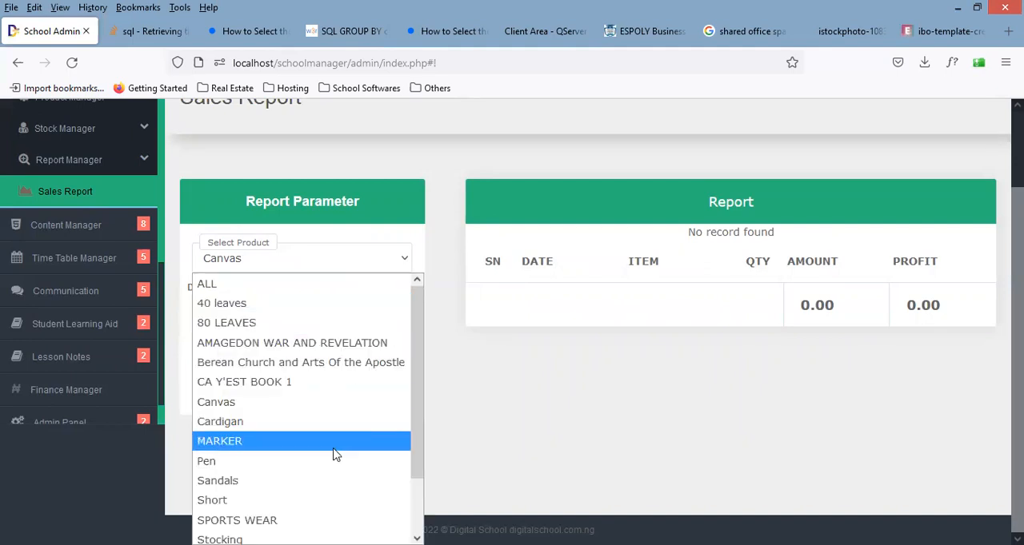
pyautogui.press('Up')
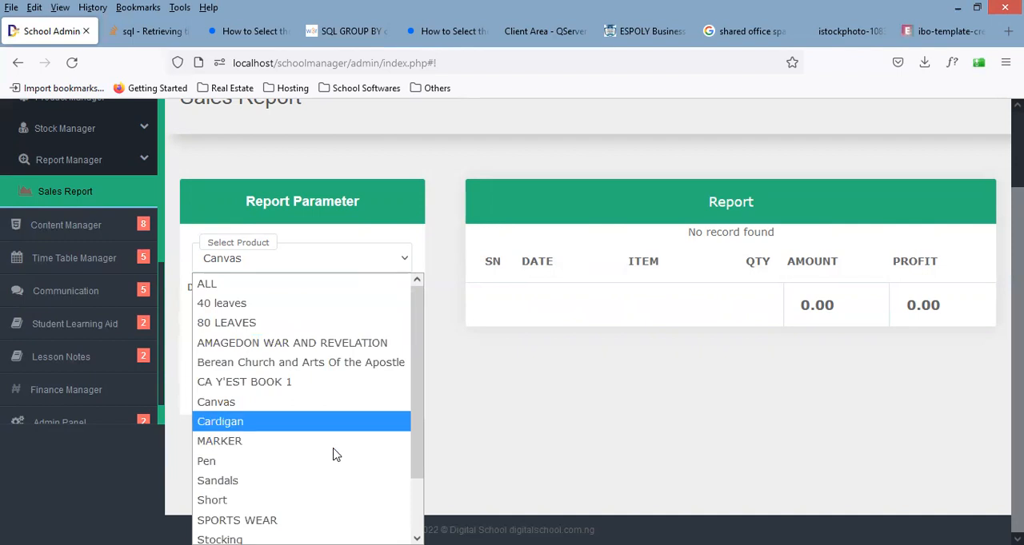
pyautogui.press('Return')
pyautogui.click(301, 387)
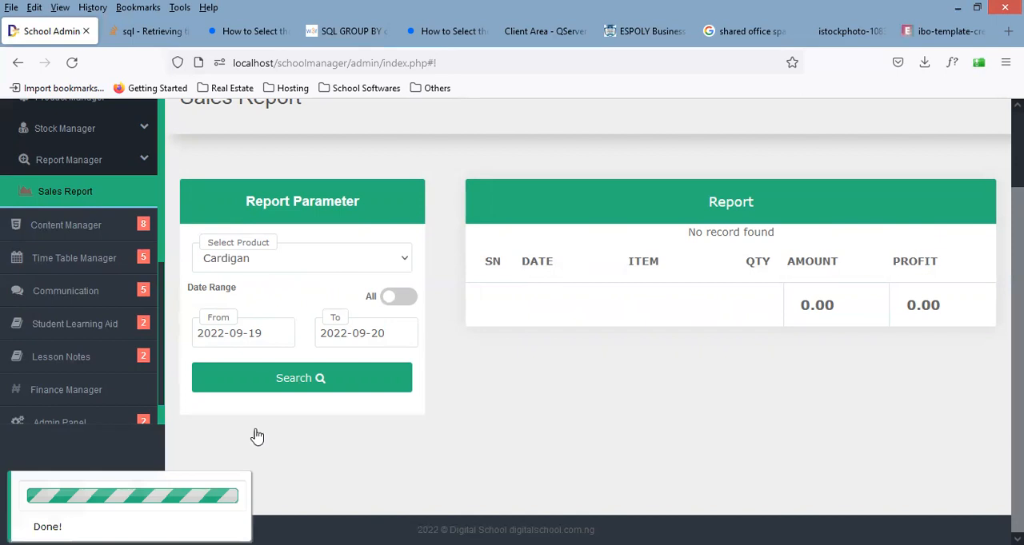
# Step: Generate the sales report for MARKER and for SPORTS WEAR with the date range 2022-09-19 to 2022-09-20
pyautogui.press('Down')
pyautogui.click(303, 382)
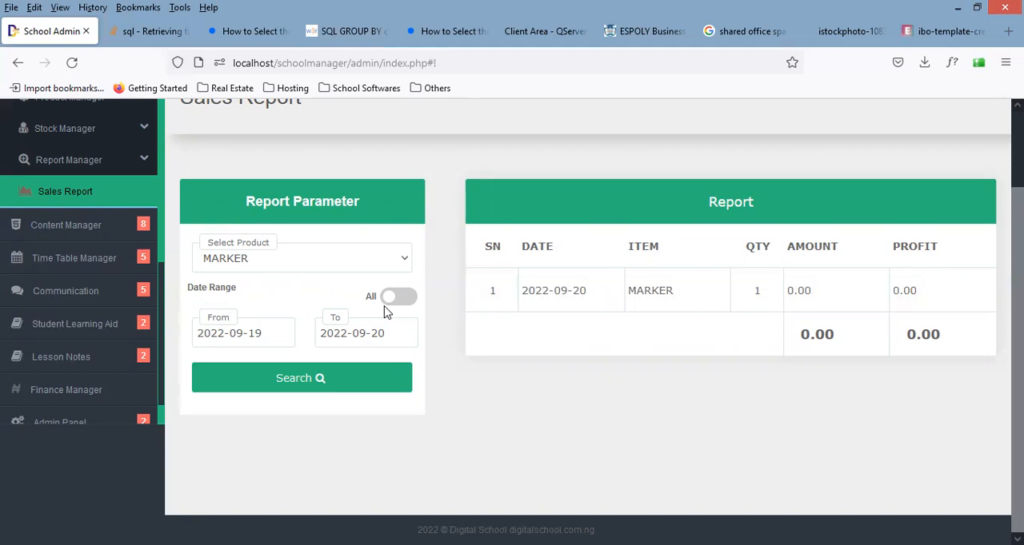
pyautogui.click(384, 260)
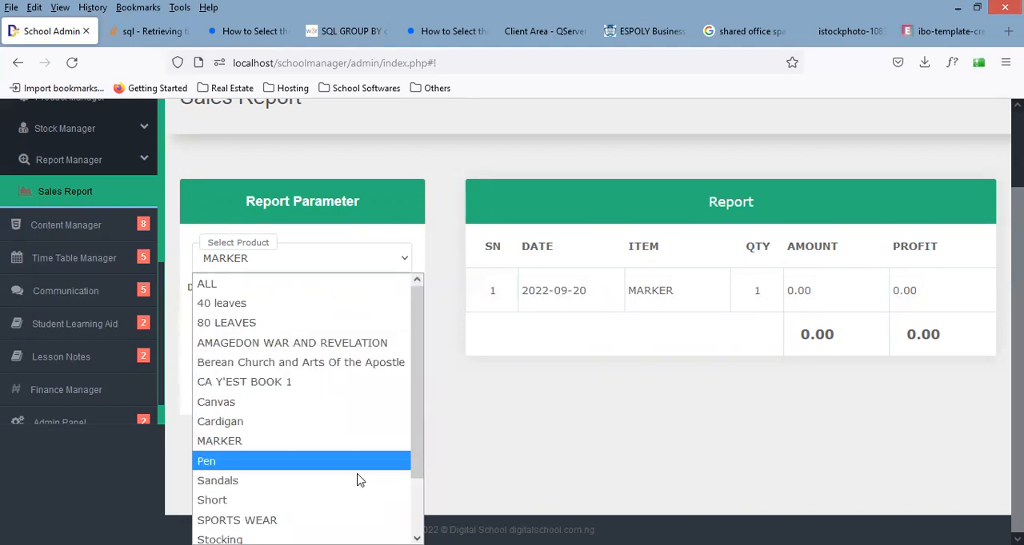
pyautogui.press('Up')
pyautogui.press('Down')
pyautogui.press('Down')
pyautogui.press('Down')
pyautogui.press('Down')
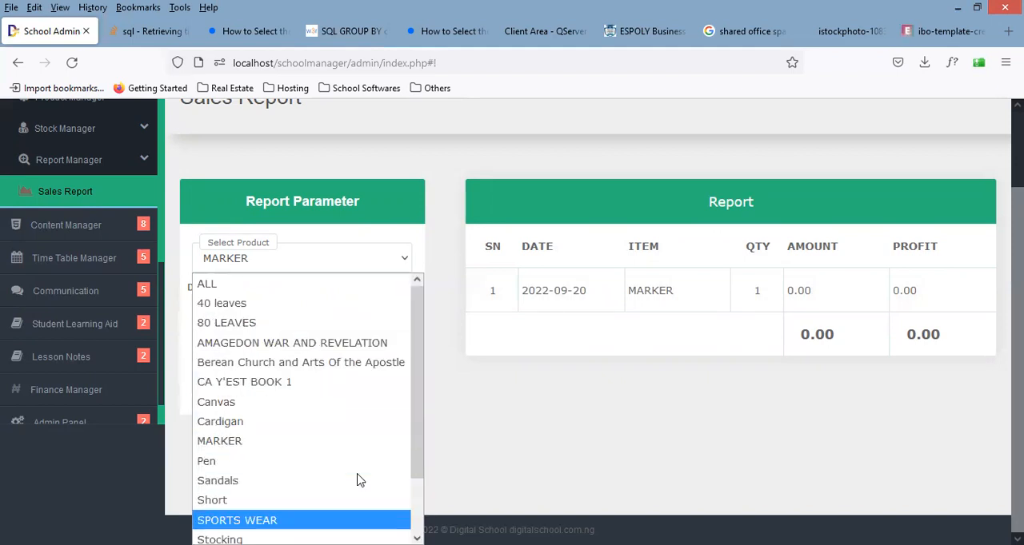
pyautogui.press('Return')
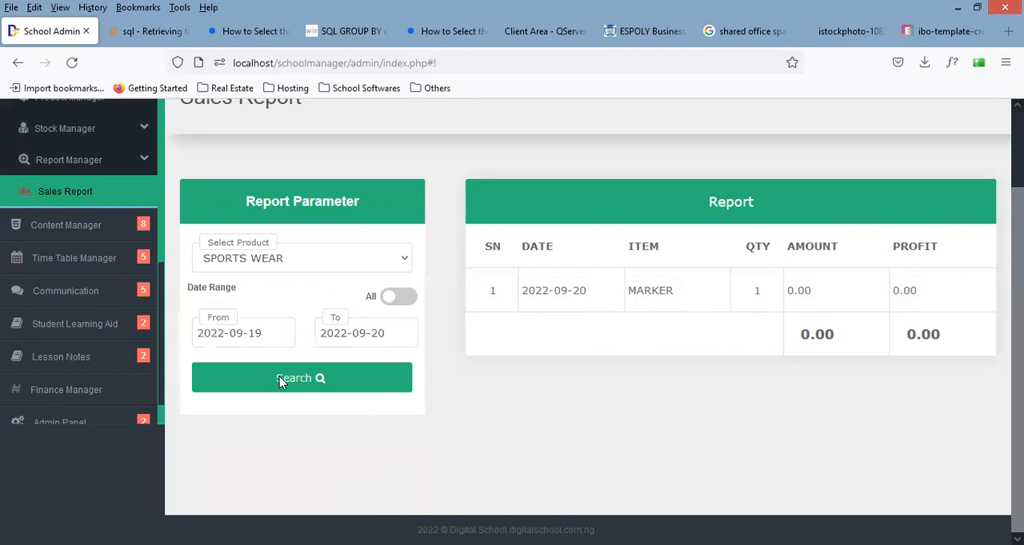
pyautogui.click(279, 379)
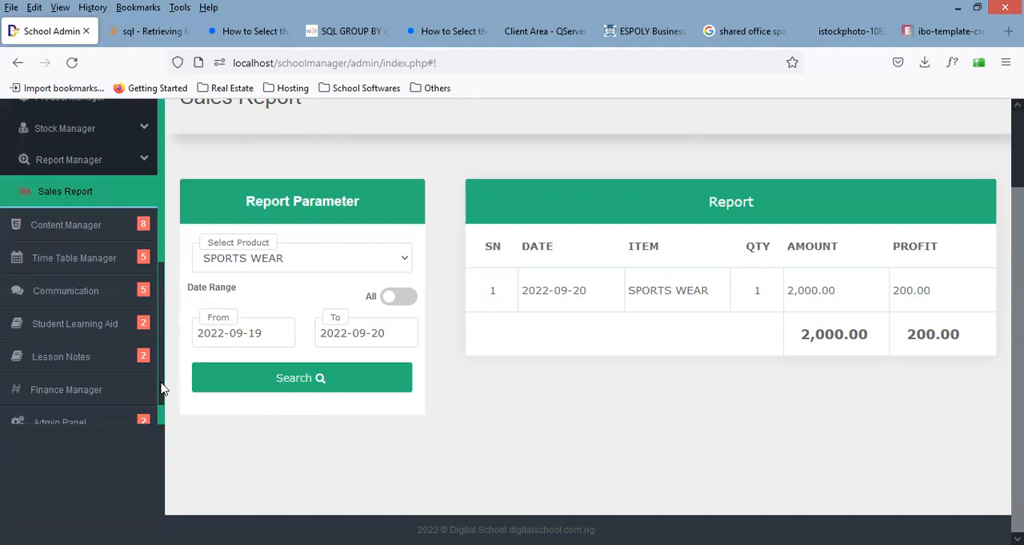
pyautogui.scroll(1, 161, 388)
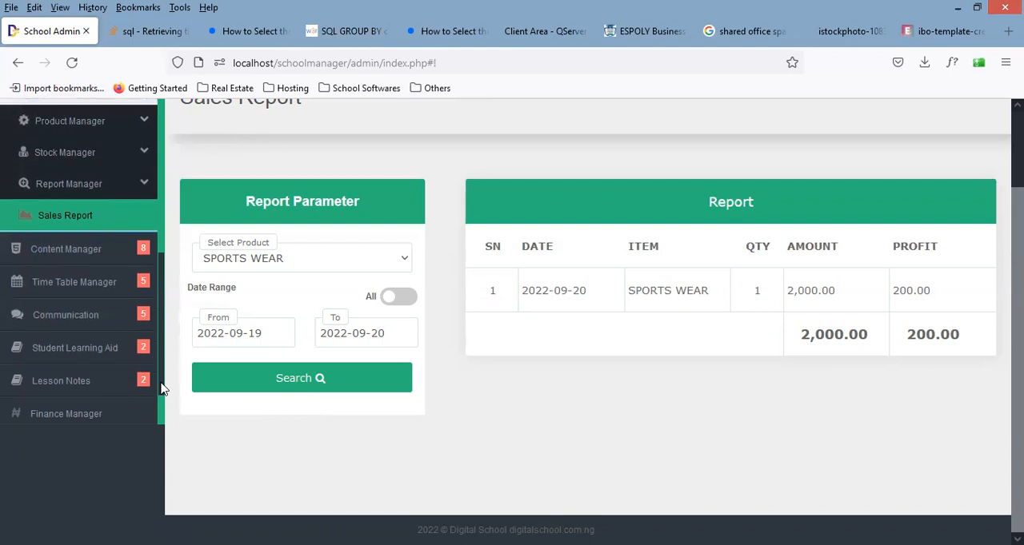
pyautogui.scroll(3, 161, 388)
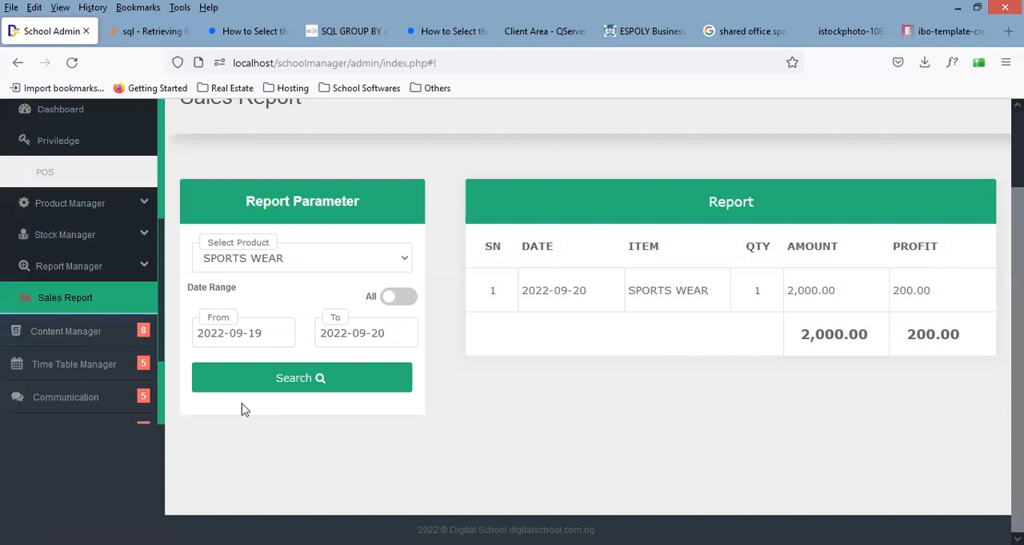
pyautogui.scroll(2, 244, 411)
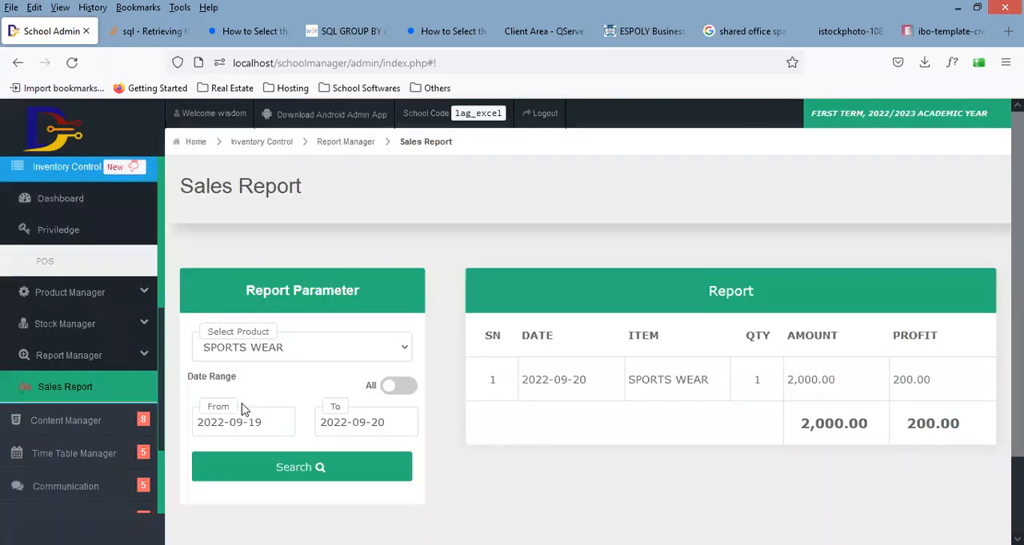